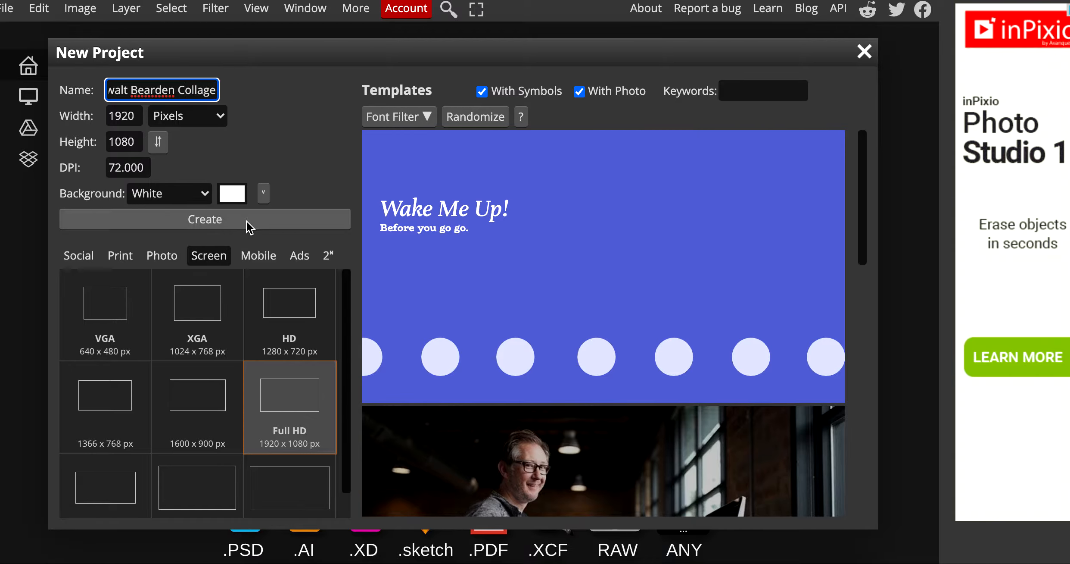
# - Create the 1920 × 1080 px project with a white background and activate the Polygonal Lasso Select tool
pyautogui.click(242, 220)
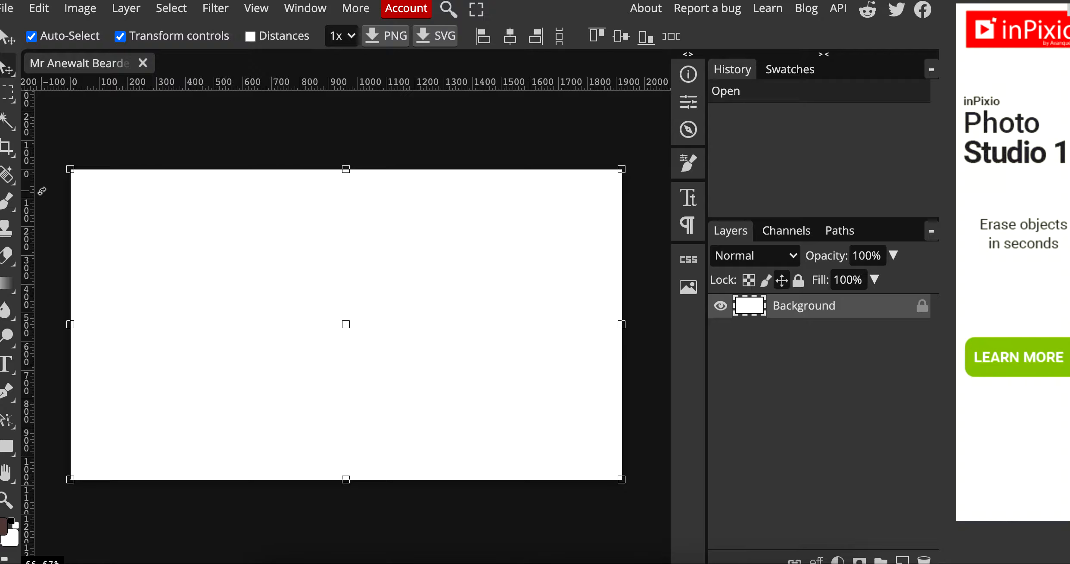
pyautogui.rightClick(7, 94)
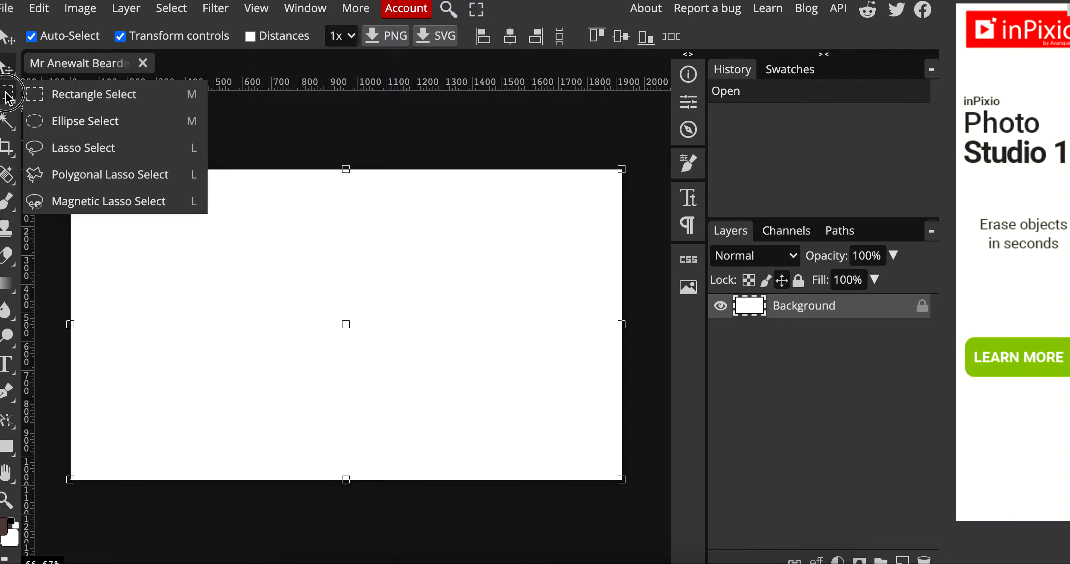
pyautogui.click(67, 149)
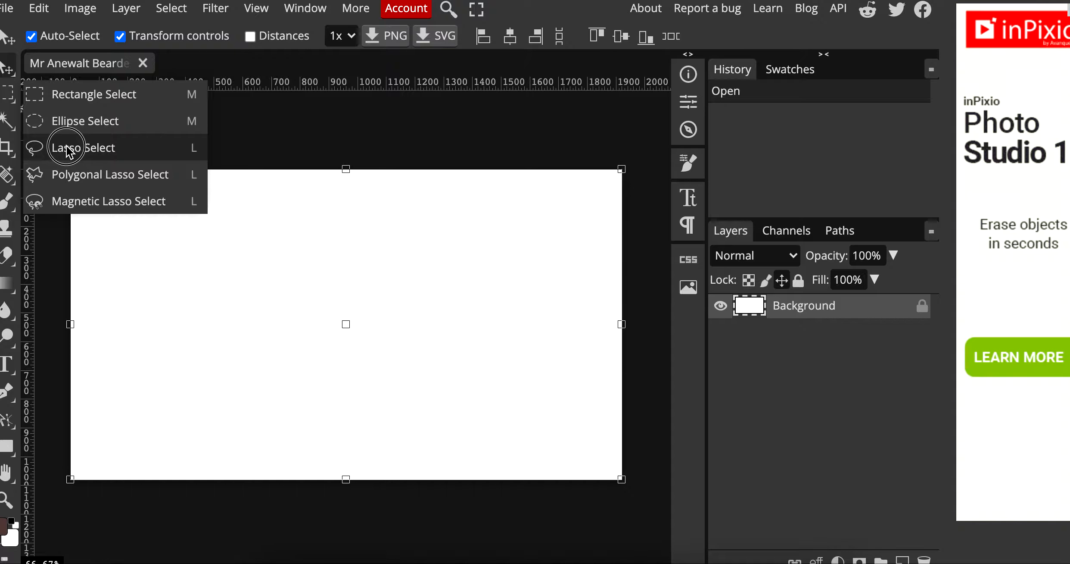
pyautogui.click(64, 175)
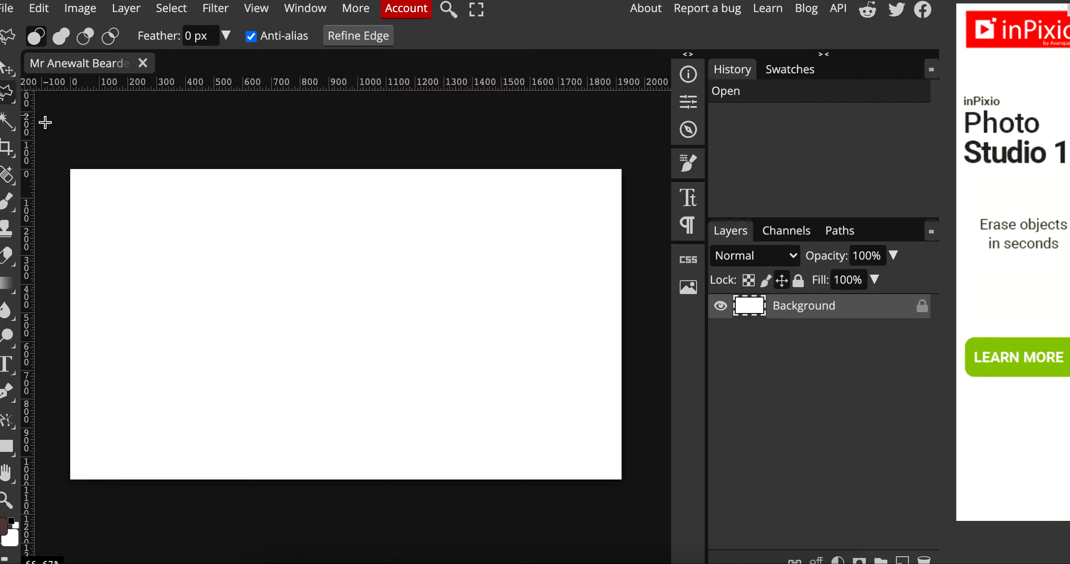
pyautogui.rightClick(8, 92)
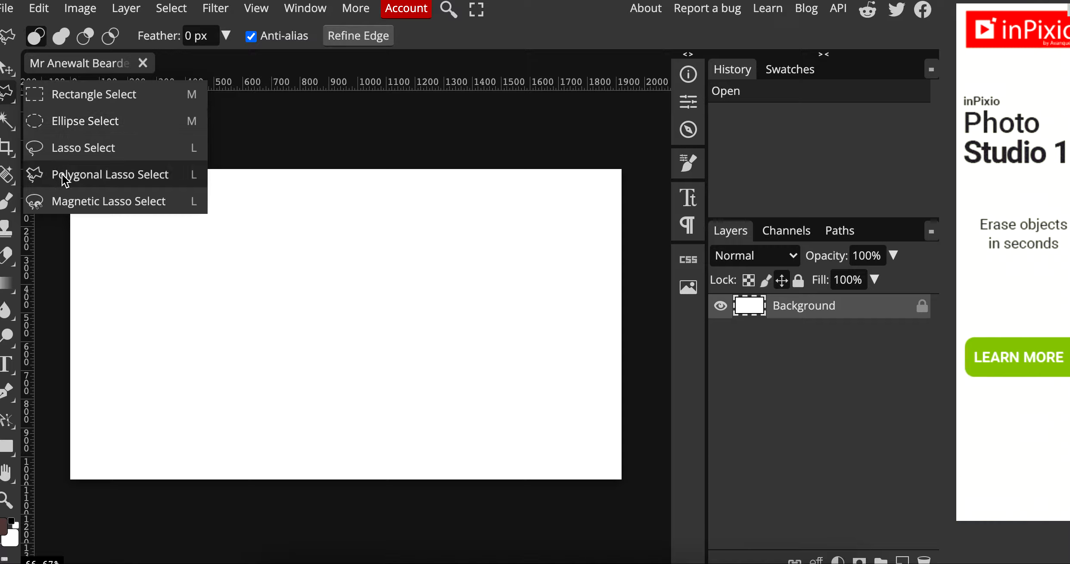
pyautogui.click(150, 180)
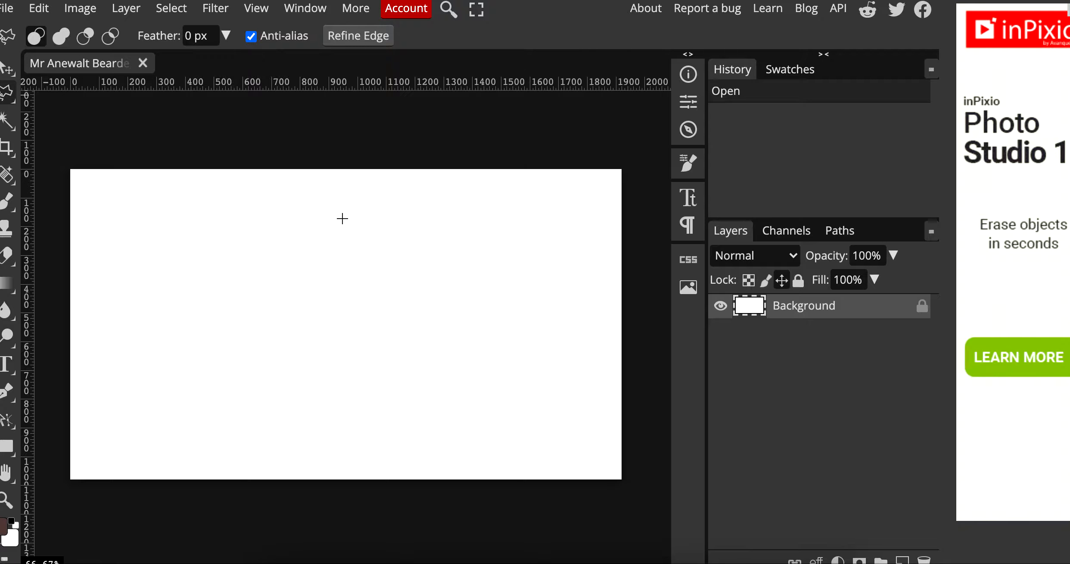
# - Outline the left wall with the polygonal lasso, its lower edge sloping from about y 775 px near mid-canvas to the canvas's lower-left corner
pyautogui.click(337, 158)
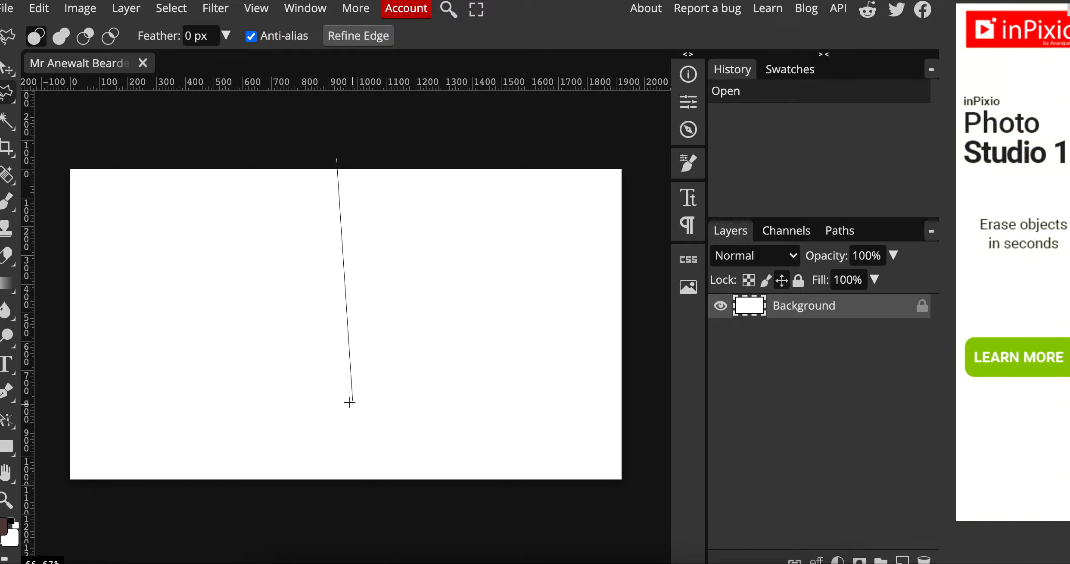
pyautogui.click(338, 392)
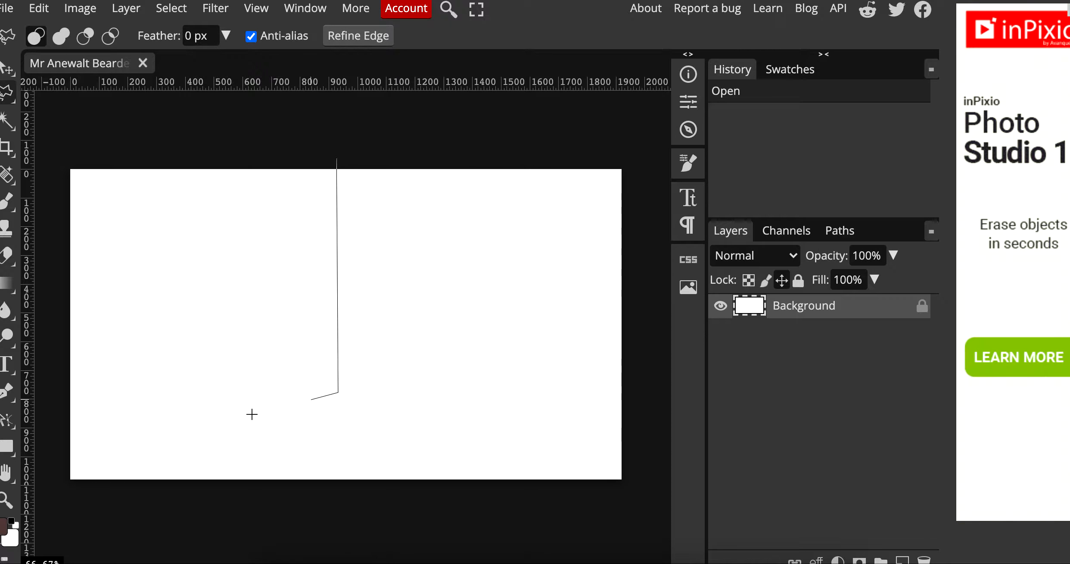
pyautogui.click(57, 467)
pyautogui.click(53, 149)
pyautogui.click(345, 147)
pyautogui.click(336, 158)
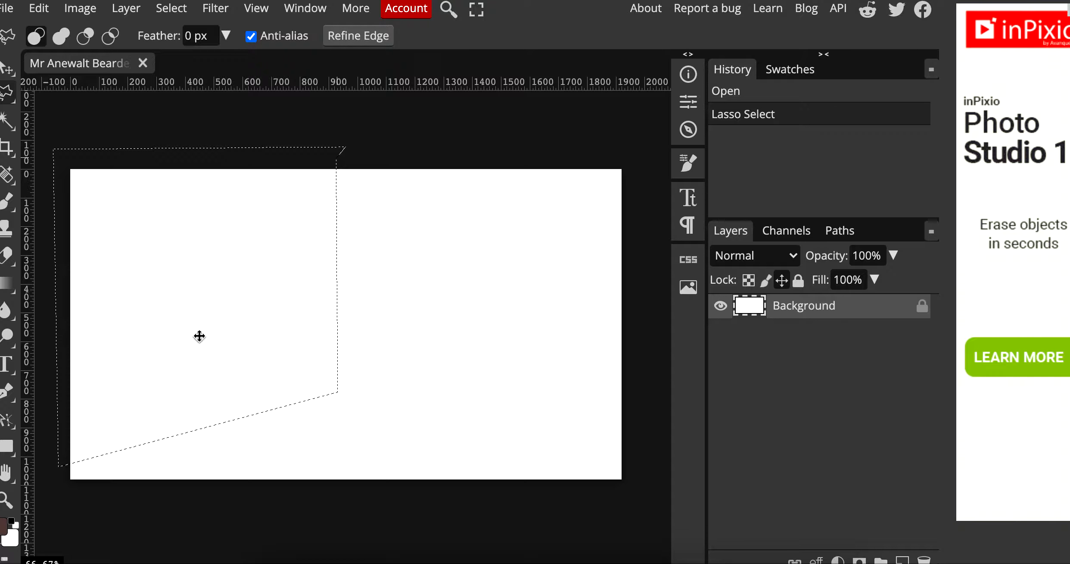
# - Fill the left wall selection with dark red 7e3030 using the Paint Bucket Tool
pyautogui.click(4, 529)
pyautogui.moveTo(291, 249); pyautogui.dragTo(256, 274)
pyautogui.click(458, 381)
pyautogui.rightClick(12, 291)
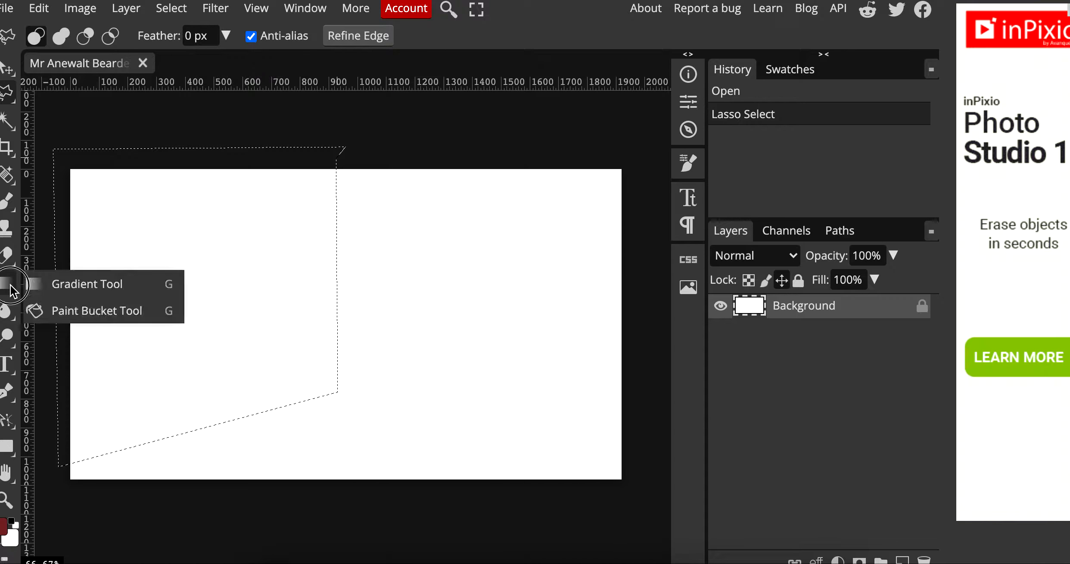
pyautogui.click(51, 310)
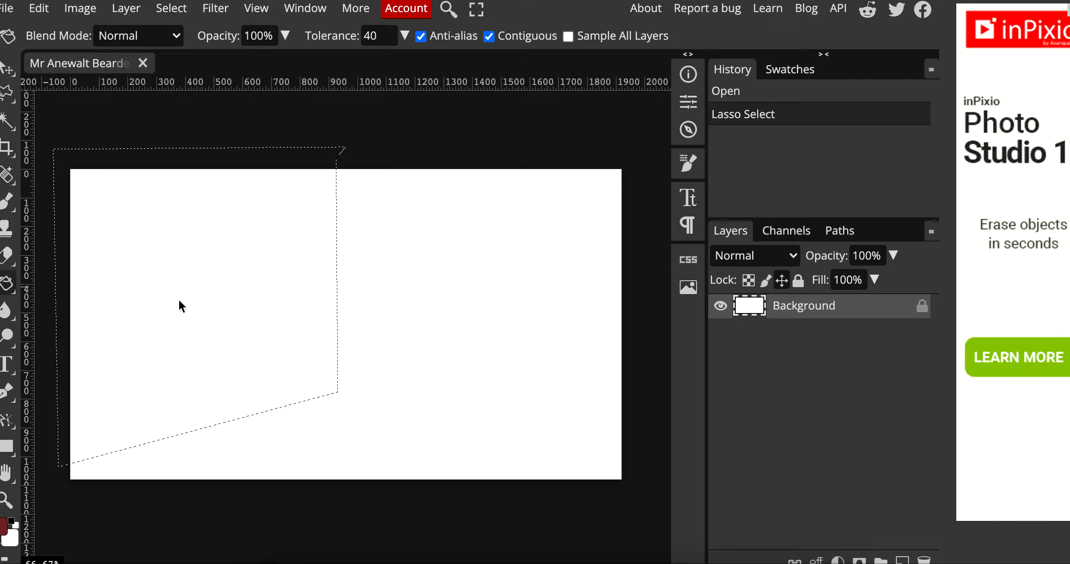
pyautogui.rightClick(13, 291)
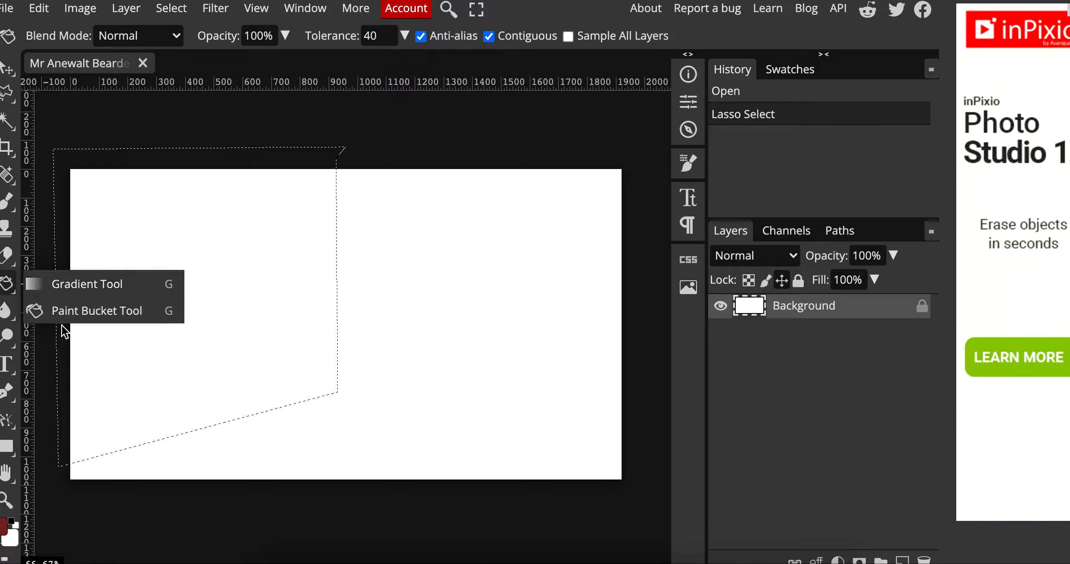
pyautogui.click(65, 313)
pyautogui.click(232, 300)
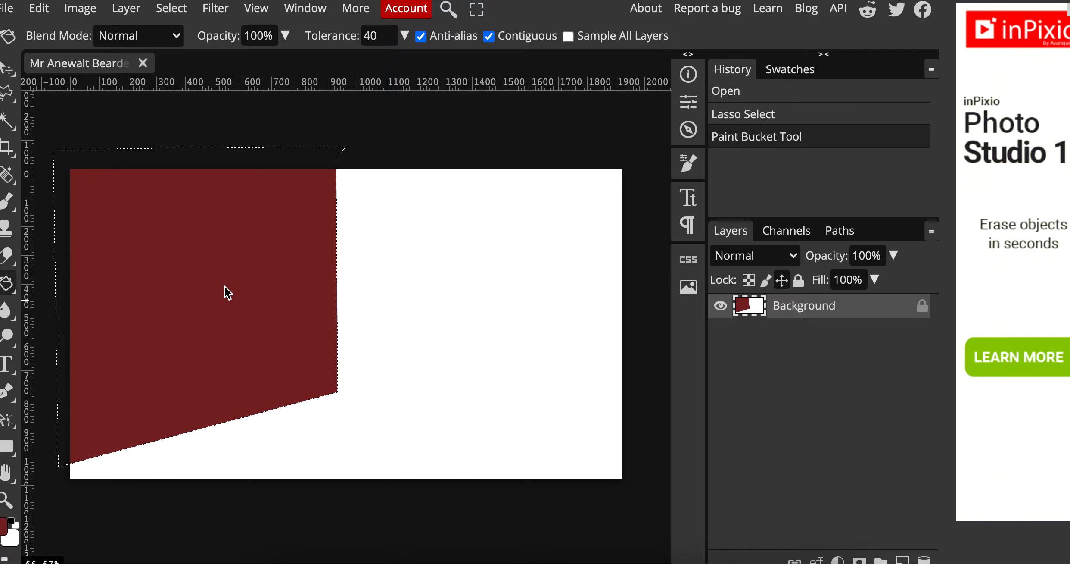
# - Outline the right wall with the polygonal lasso, overlapping the red wall slightly and sloping down to about y 950 px at the canvas's right edge
pyautogui.click(8, 92)
pyautogui.click(366, 143)
pyautogui.click(644, 158)
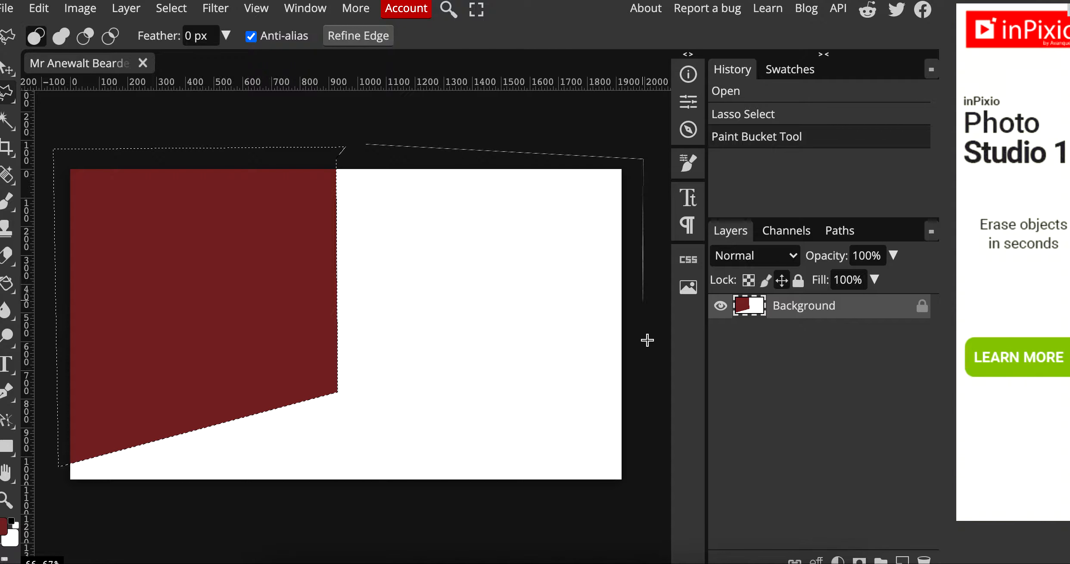
pyautogui.click(638, 445)
pyautogui.click(347, 393)
pyautogui.click(330, 397)
pyautogui.click(326, 135)
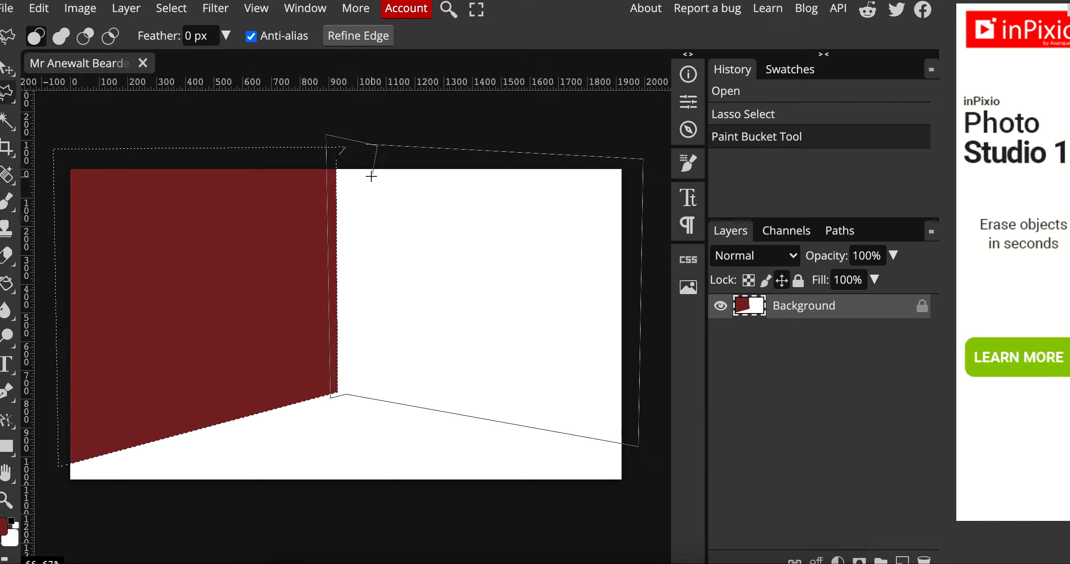
pyautogui.click(378, 145)
pyautogui.doubleClick(383, 135)
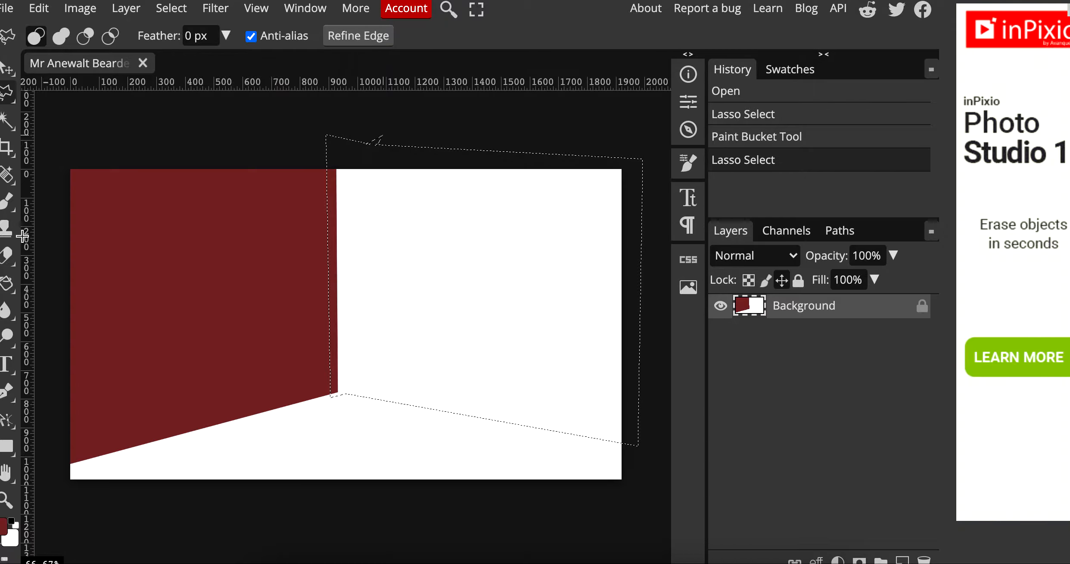
# - Fill the white part of the right wall selection with olive 7e7130 using the Paint Bucket, and clear the selection
pyautogui.click(6, 524)
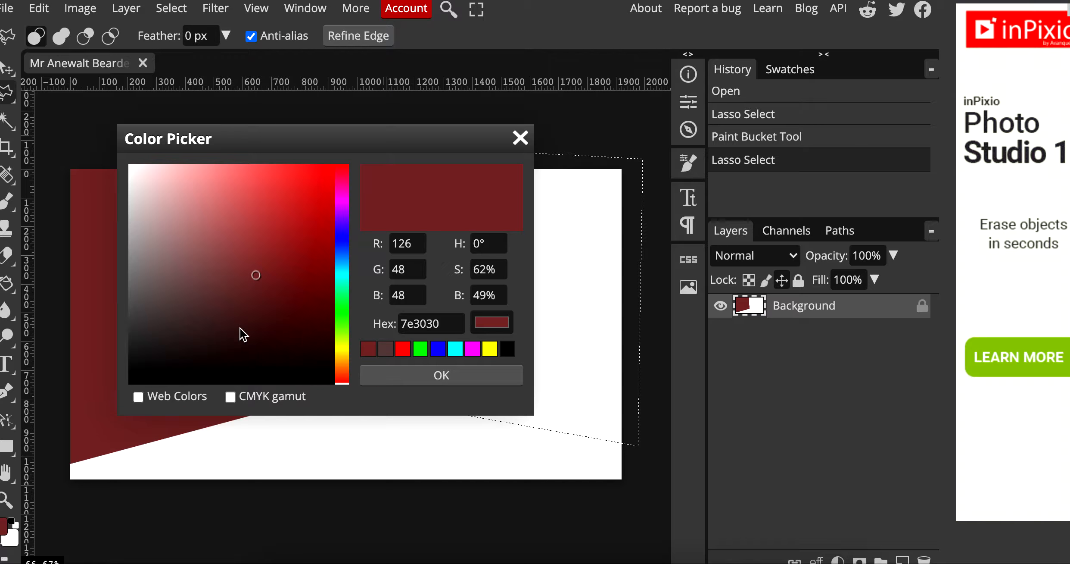
pyautogui.moveTo(343, 361)
pyautogui.mouseDown()
pyautogui.moveTo(342, 341)
pyautogui.moveTo(342, 353)
pyautogui.mouseUp()
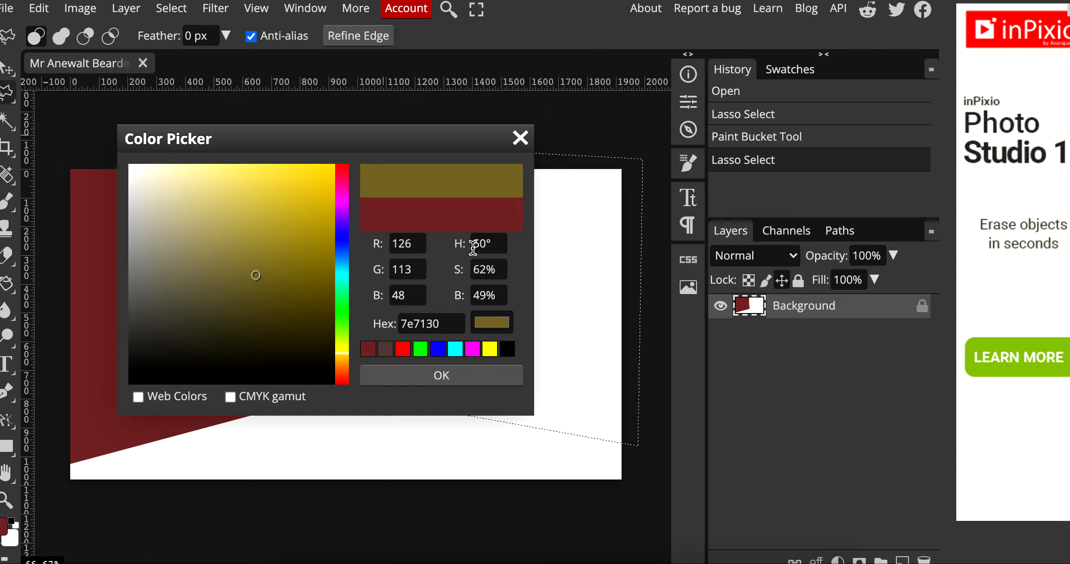
pyautogui.click(414, 380)
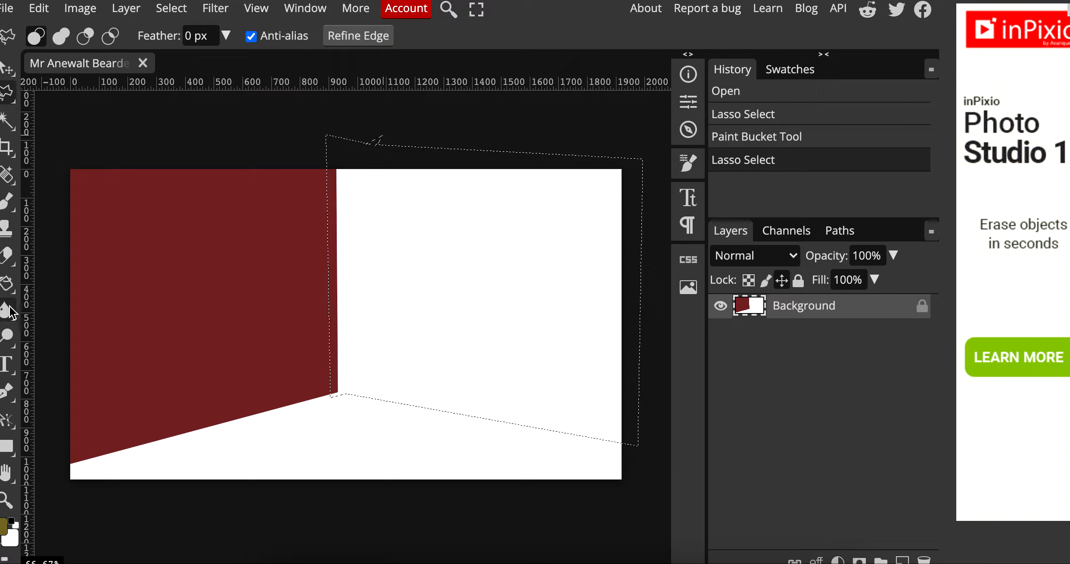
pyautogui.click(8, 283)
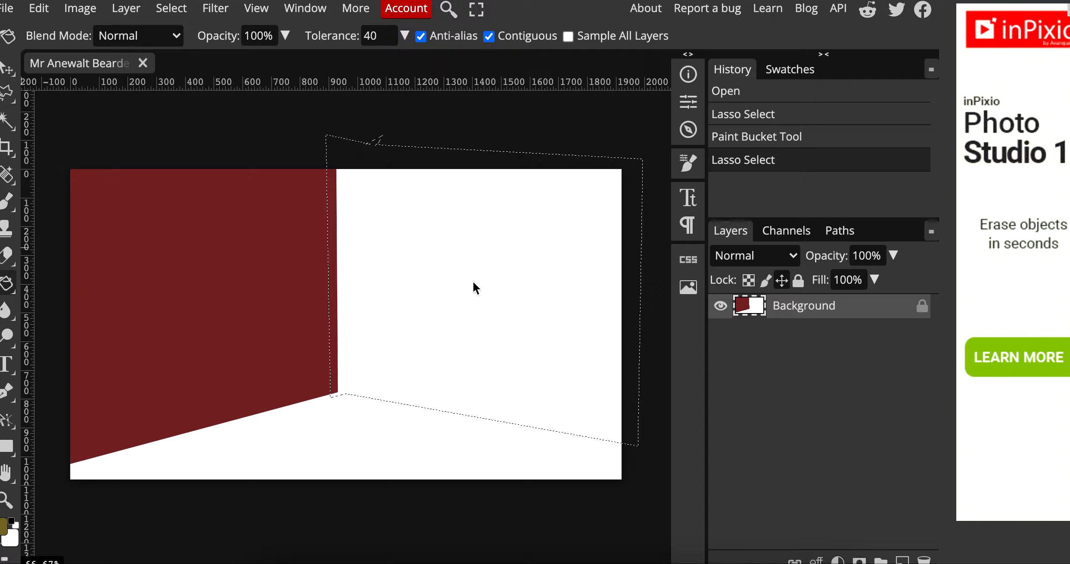
pyautogui.click(472, 280)
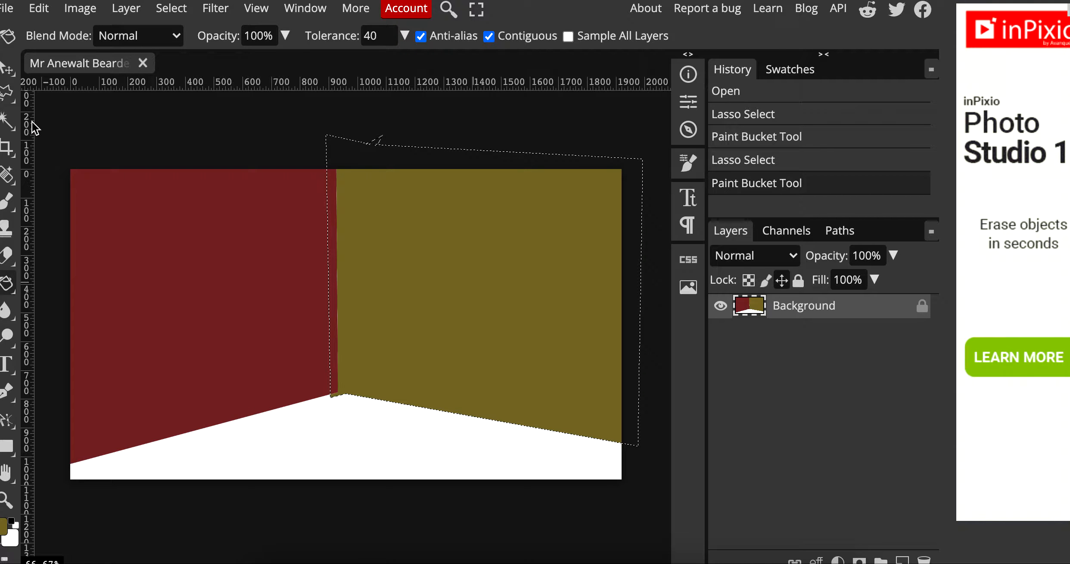
pyautogui.click(172, 9)
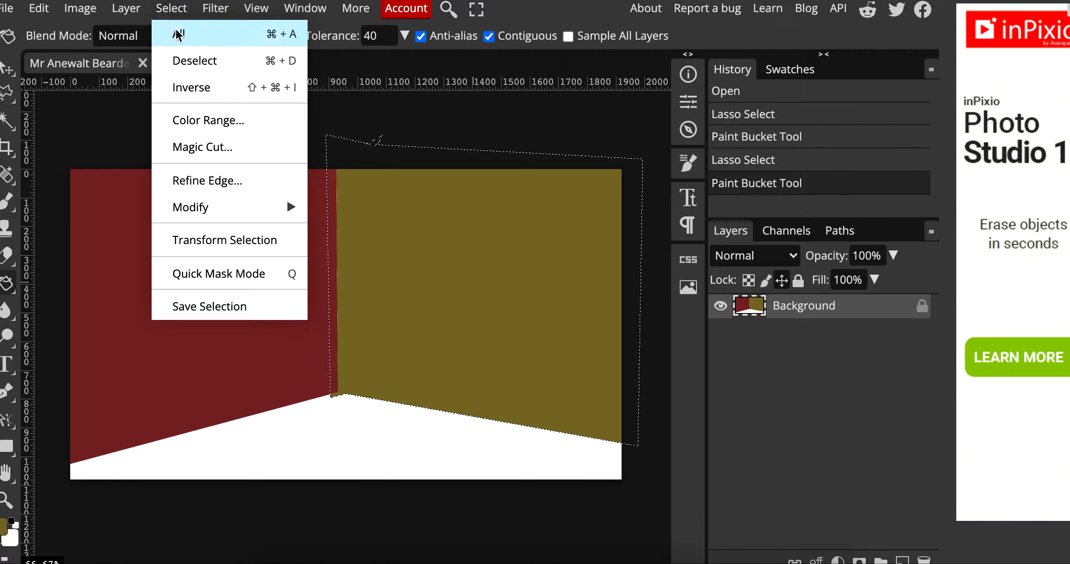
pyautogui.click(191, 60)
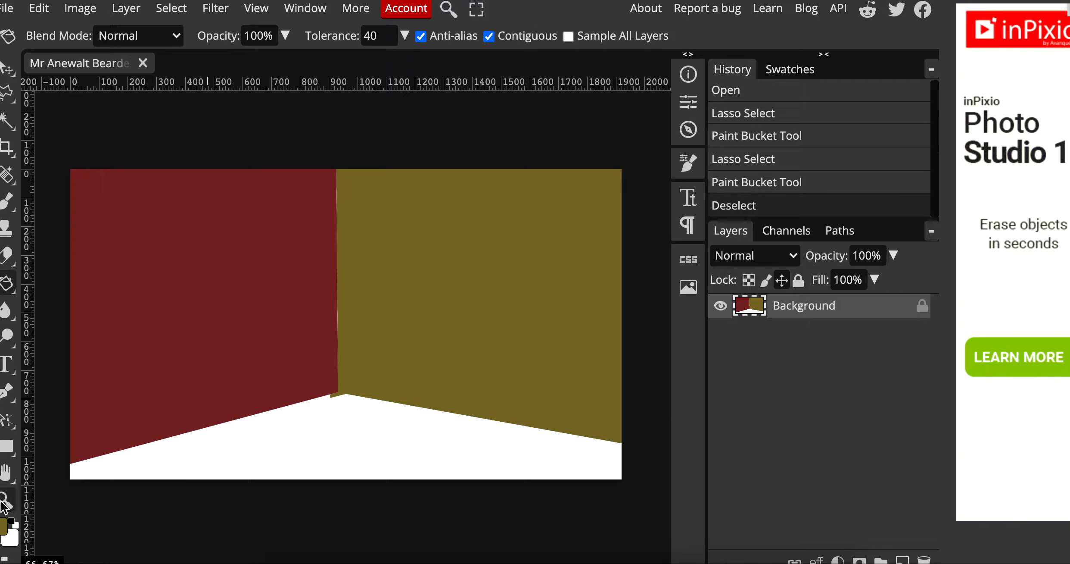
# - Pick a dark blue-grey foreground colour and fill the white floor area below the two walls with it
pyautogui.click(4, 526)
pyautogui.click(278, 310)
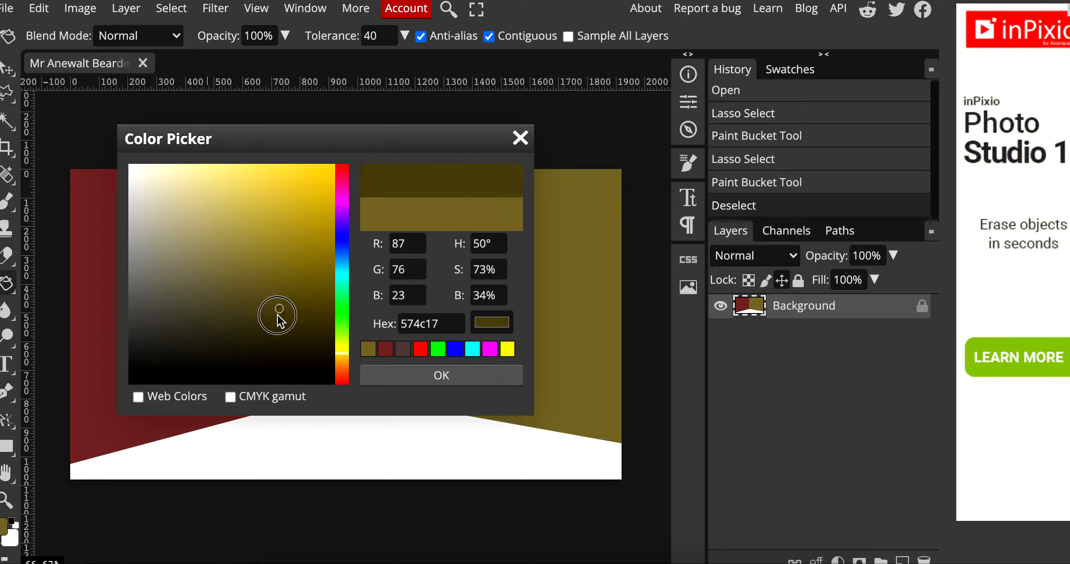
pyautogui.moveTo(277, 314)
pyautogui.mouseDown()
pyautogui.moveTo(251, 332)
pyautogui.moveTo(226, 326)
pyautogui.mouseUp()
pyautogui.moveTo(339, 350); pyautogui.dragTo(342, 377)
pyautogui.click(441, 375)
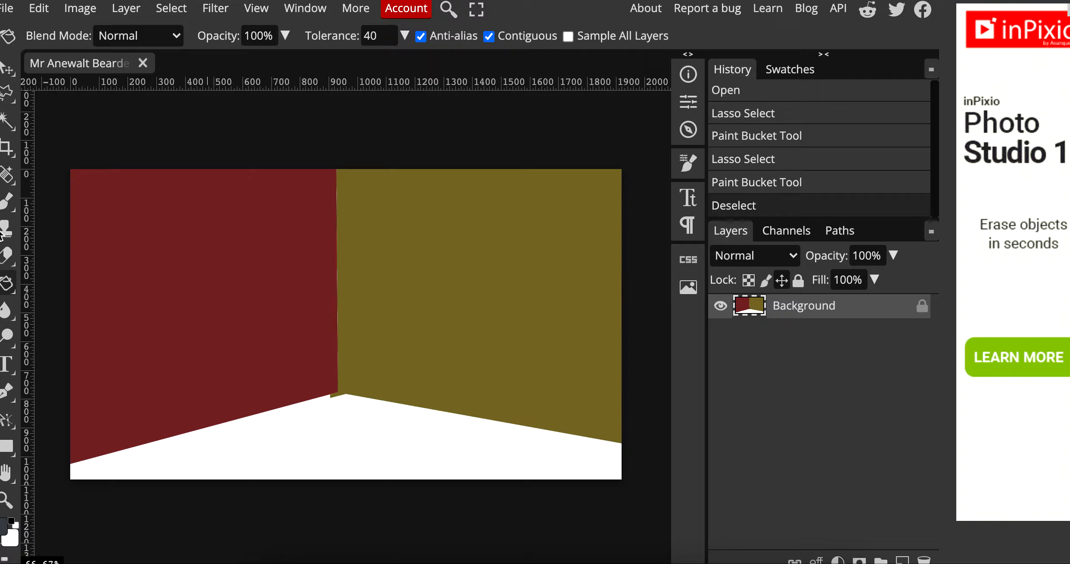
pyautogui.click(357, 444)
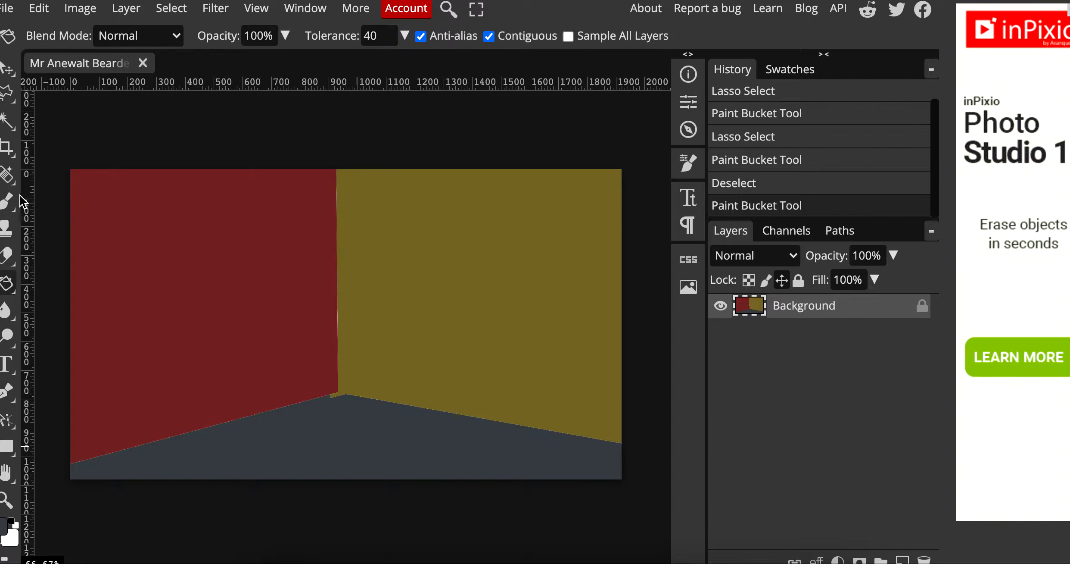
# - Outline a four-sided window about 250 px wide and 400 px tall on the olive wall with the polygonal lasso, redoing the first outline
pyautogui.click(7, 92)
pyautogui.click(380, 199)
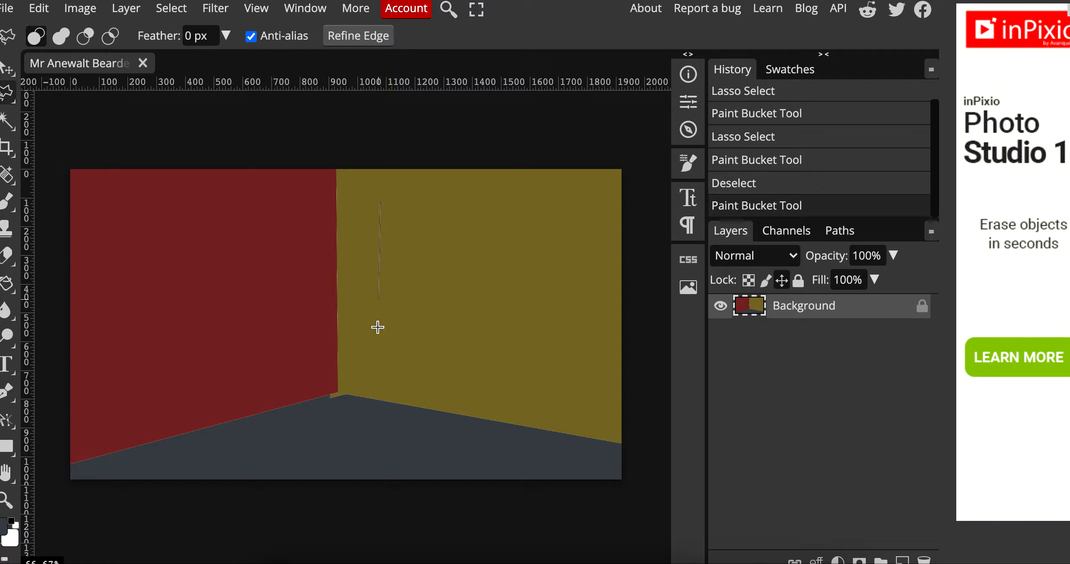
pyautogui.click(375, 332)
pyautogui.click(448, 345)
pyautogui.doubleClick(383, 196)
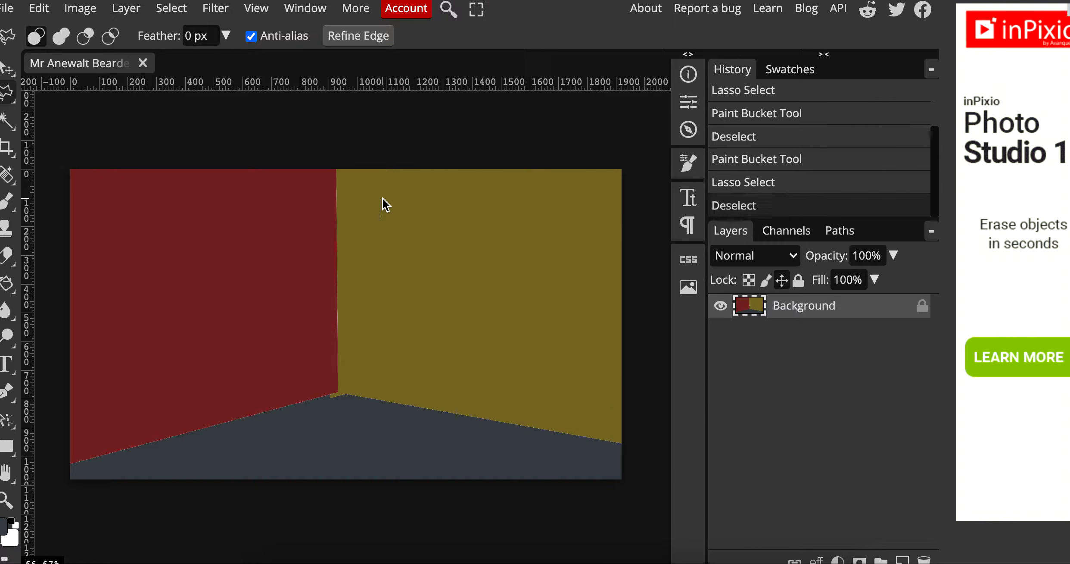
pyautogui.click(376, 318)
pyautogui.click(448, 329)
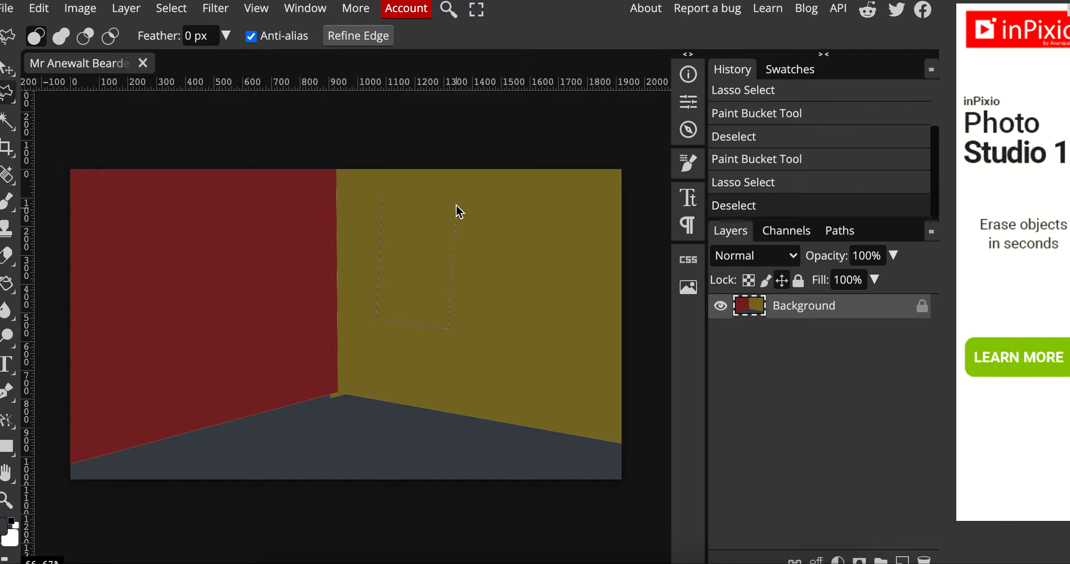
pyautogui.click(384, 201)
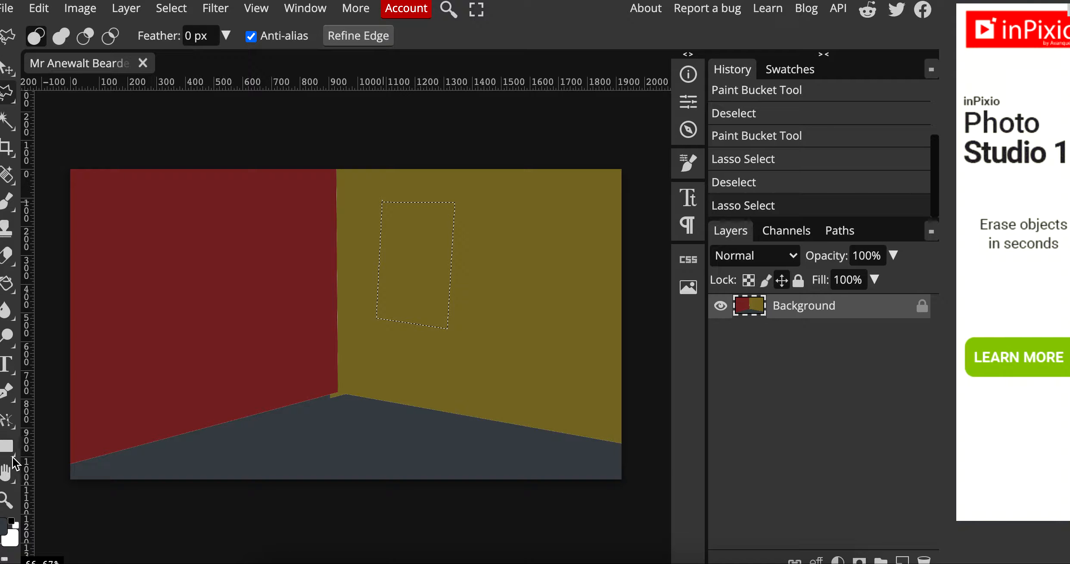
# - Fill the window selection on the olive wall with light yellow dac46e using the Paint Bucket
pyautogui.click(6, 531)
pyautogui.moveTo(205, 250); pyautogui.dragTo(158, 261)
pyautogui.moveTo(340, 358); pyautogui.dragTo(340, 354)
pyautogui.moveTo(258, 270); pyautogui.dragTo(232, 199)
pyautogui.click(430, 375)
pyautogui.click(7, 283)
pyautogui.click(415, 263)
# - Outline a narrow slanted windowsill strip about 330 px wide along the yellow window's lower edge with the polygonal lasso
pyautogui.click(6, 92)
pyautogui.click(366, 316)
pyautogui.click(366, 316)
# - Set the foreground colour to dark brown 534615 and fill the windowsill selection with the Paint Bucket
pyautogui.click(4, 525)
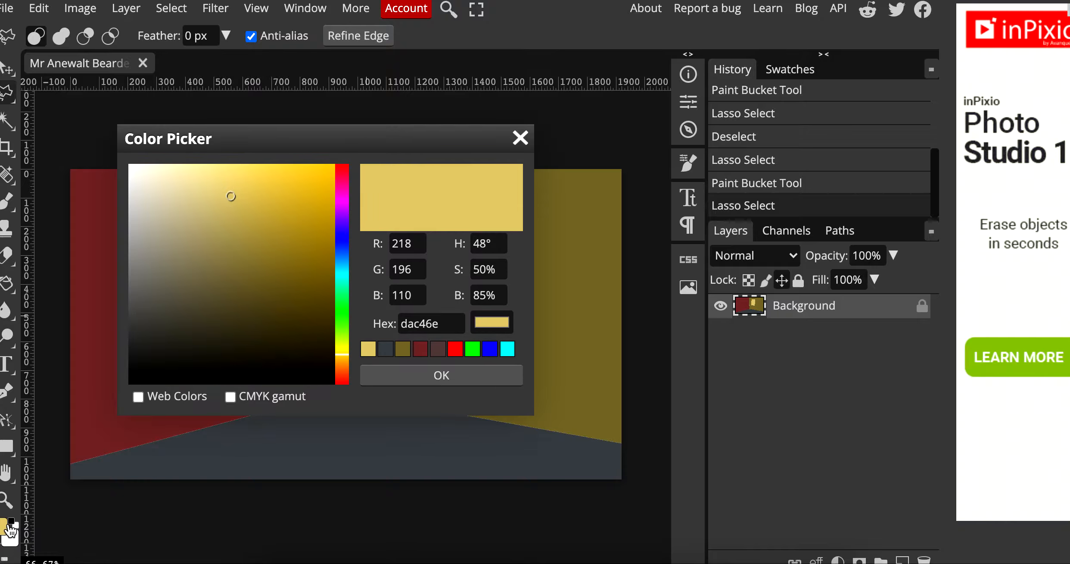
pyautogui.moveTo(252, 306)
pyautogui.mouseDown()
pyautogui.moveTo(189, 315)
pyautogui.moveTo(174, 300)
pyautogui.moveTo(173, 309)
pyautogui.mouseUp()
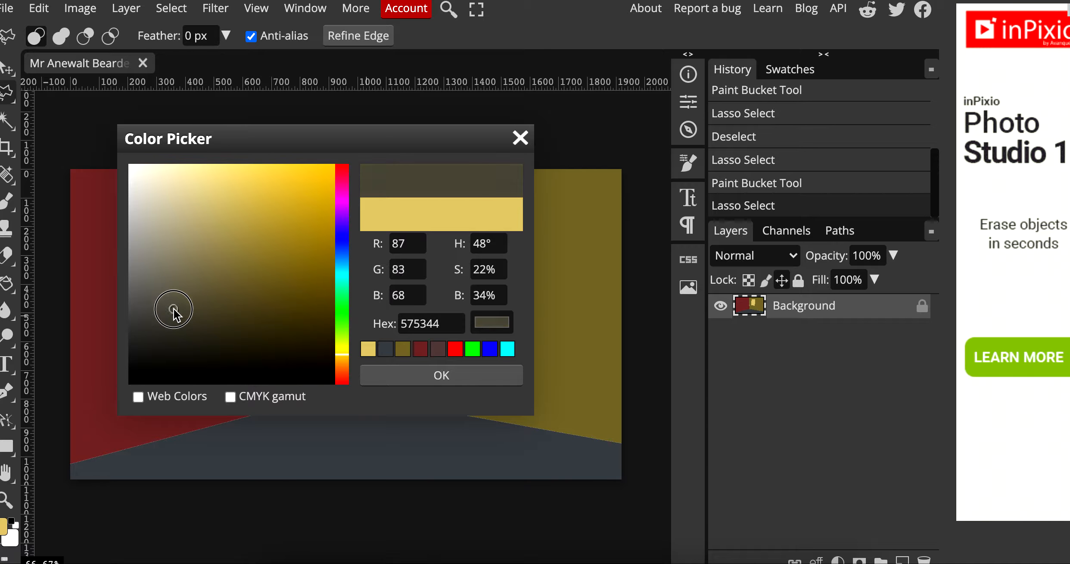
pyautogui.click(268, 333)
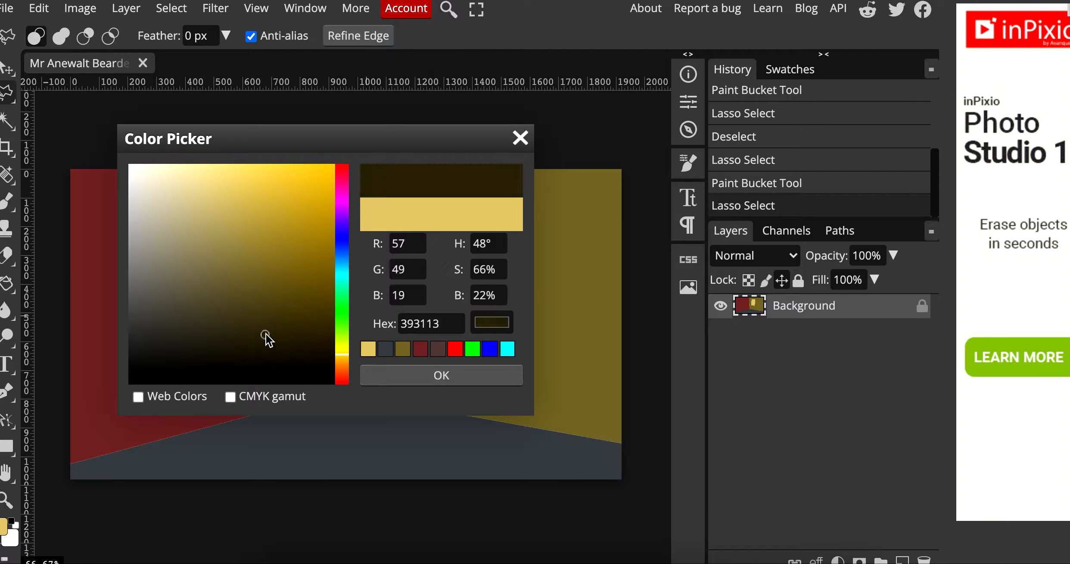
pyautogui.click(284, 315)
pyautogui.click(284, 312)
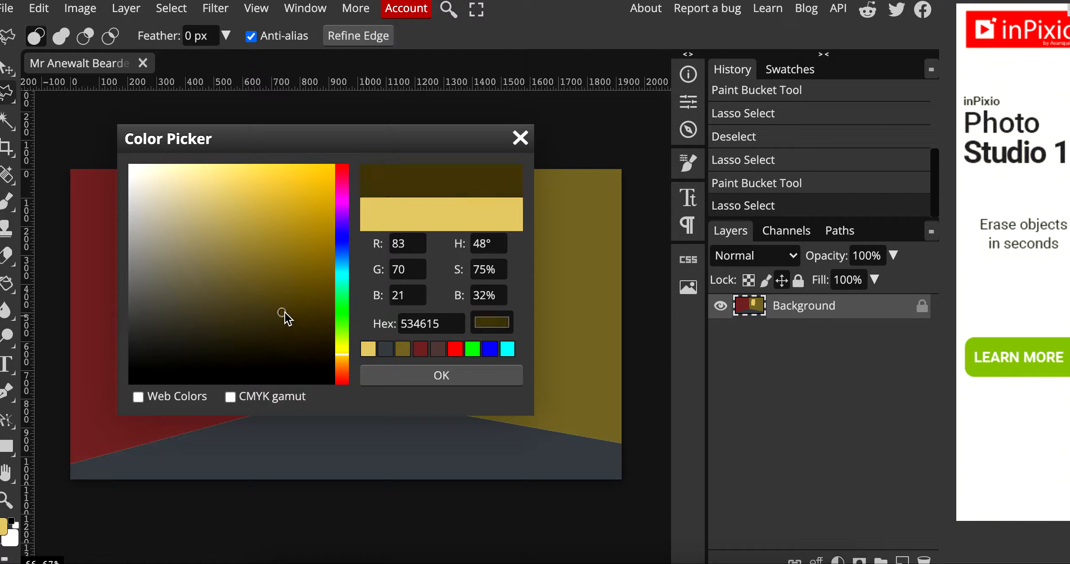
pyautogui.click(401, 377)
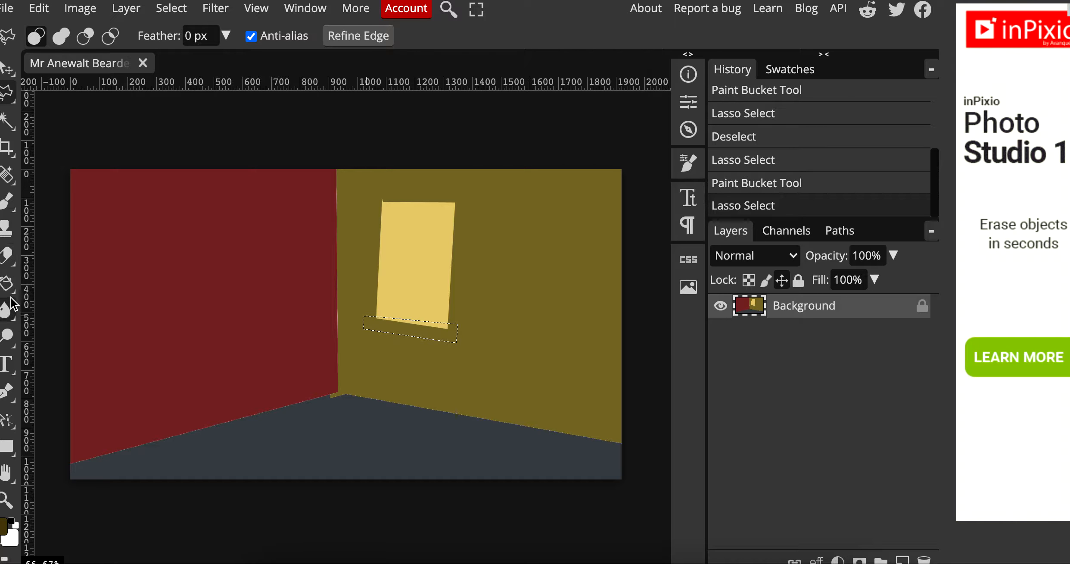
pyautogui.click(8, 284)
pyautogui.click(402, 329)
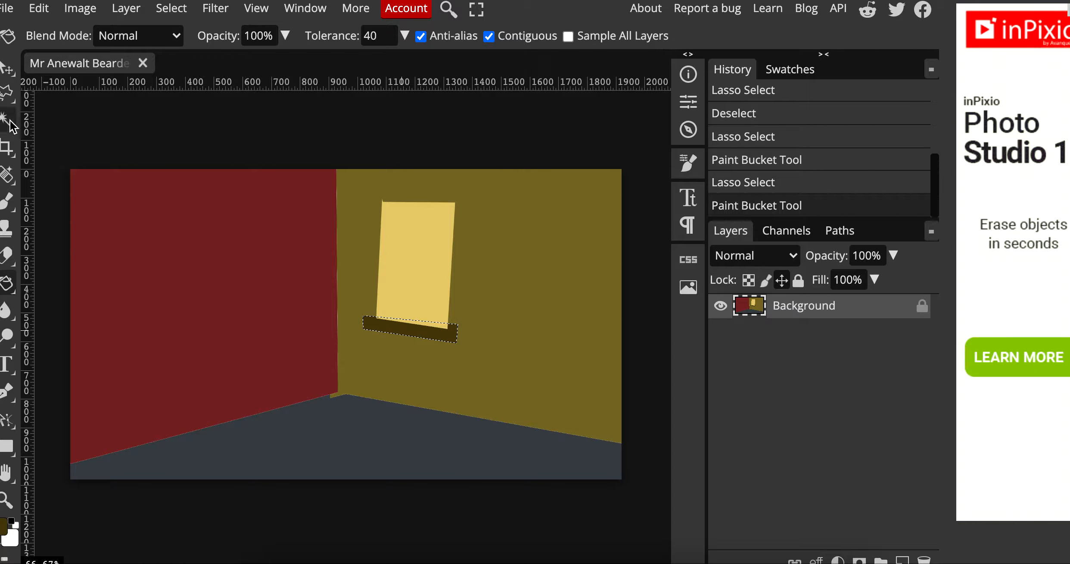
pyautogui.click(9, 99)
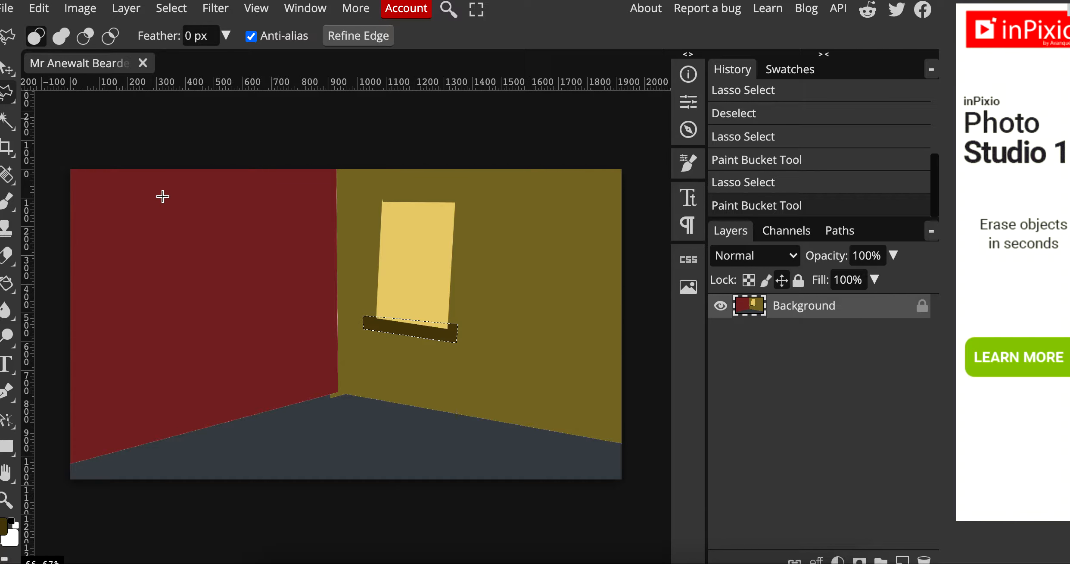
# - Preview photos in the Desktop's STOCK IMAGES folder and open the tall wedge-shaped building street photo as a separate document
pyautogui.click(7, 8)
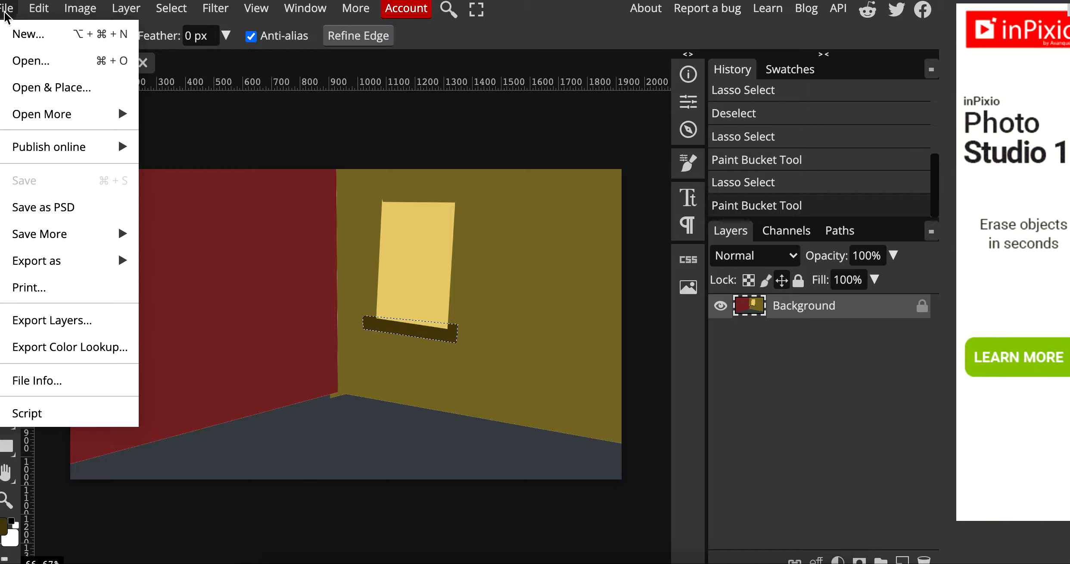
pyautogui.click(10, 66)
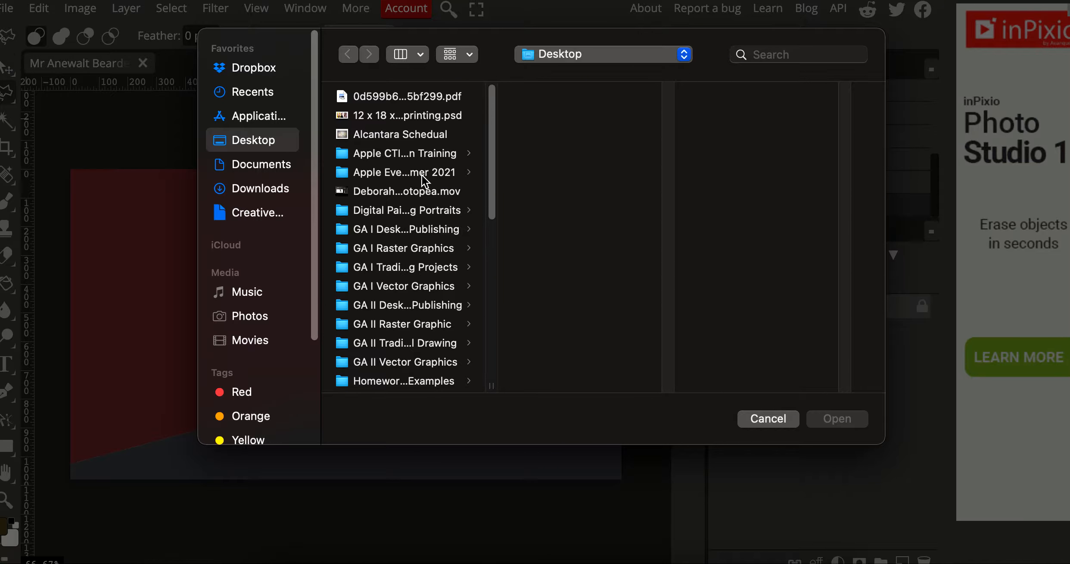
pyautogui.scroll(-10, 411, 293)
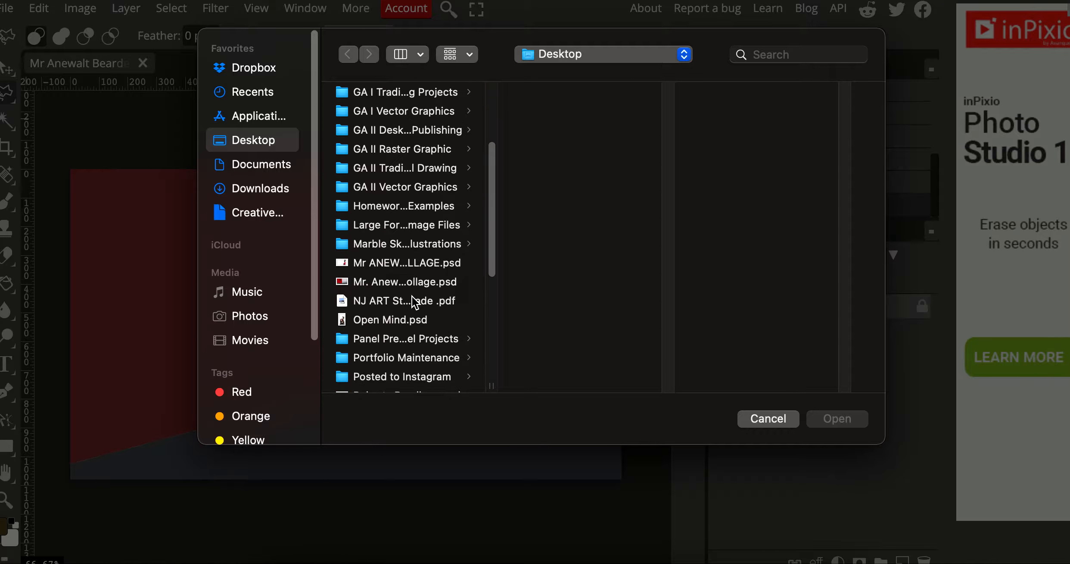
pyautogui.scroll(-2, 410, 331)
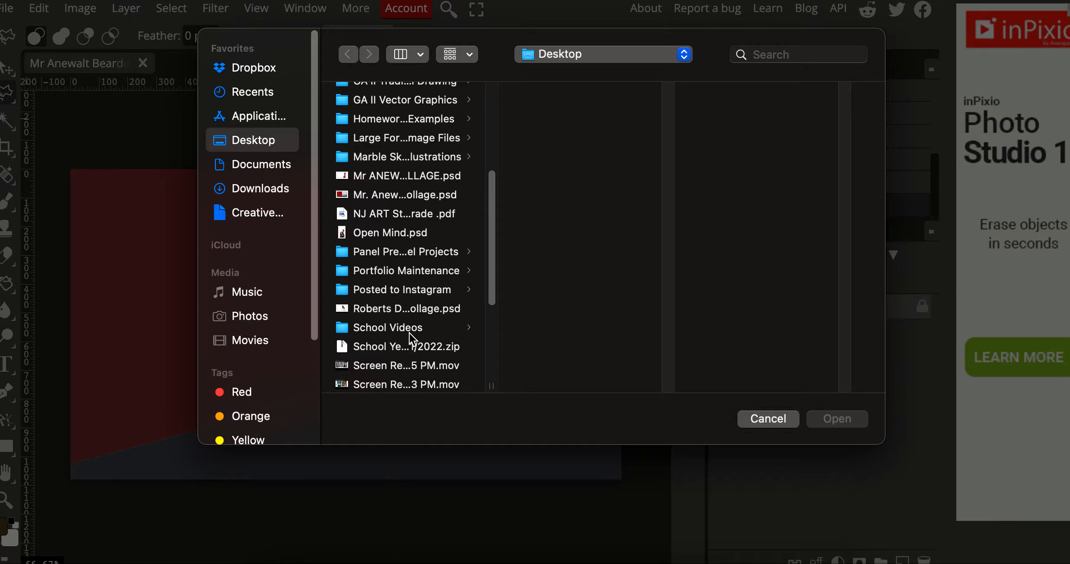
pyautogui.scroll(-6, 411, 327)
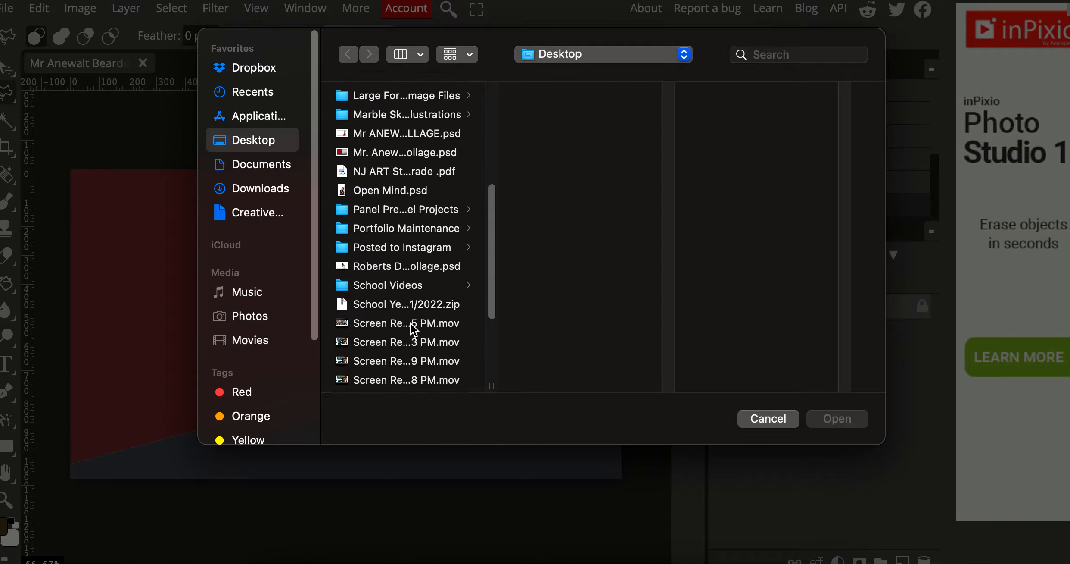
pyautogui.click(428, 358)
pyautogui.click(570, 317)
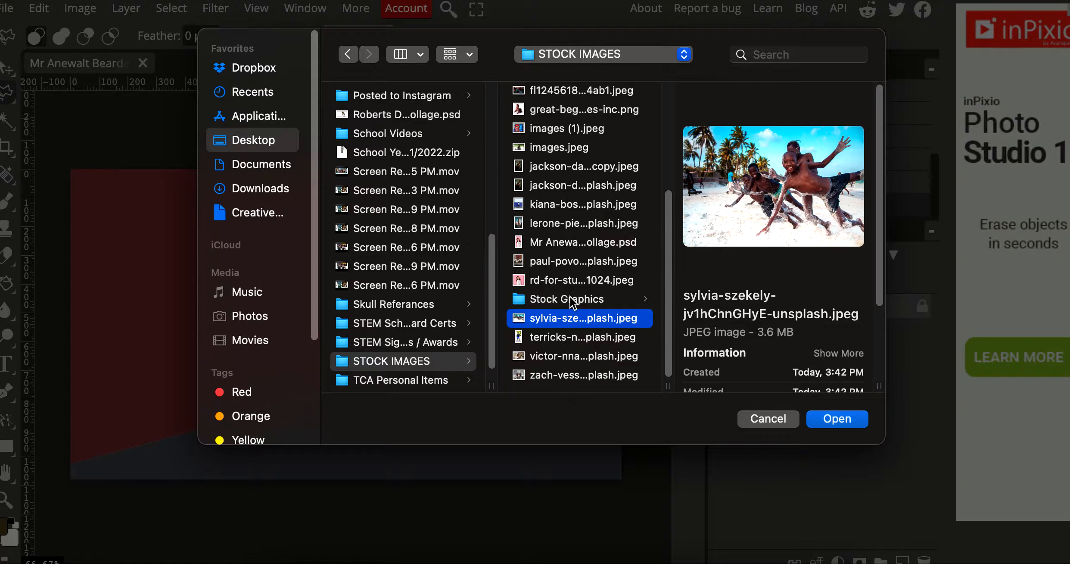
pyautogui.click(565, 169)
pyautogui.click(565, 206)
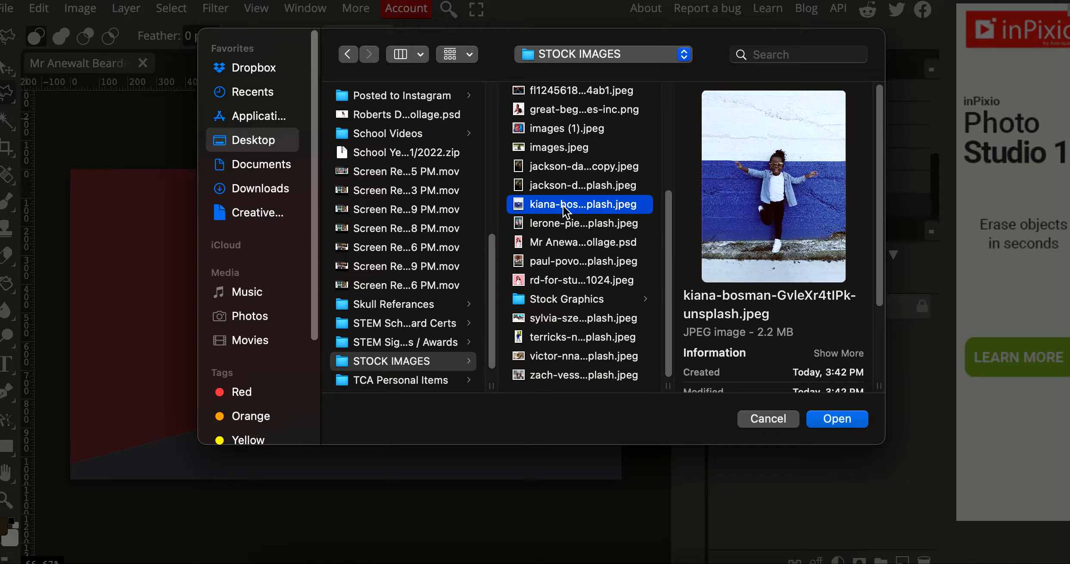
pyautogui.click(567, 147)
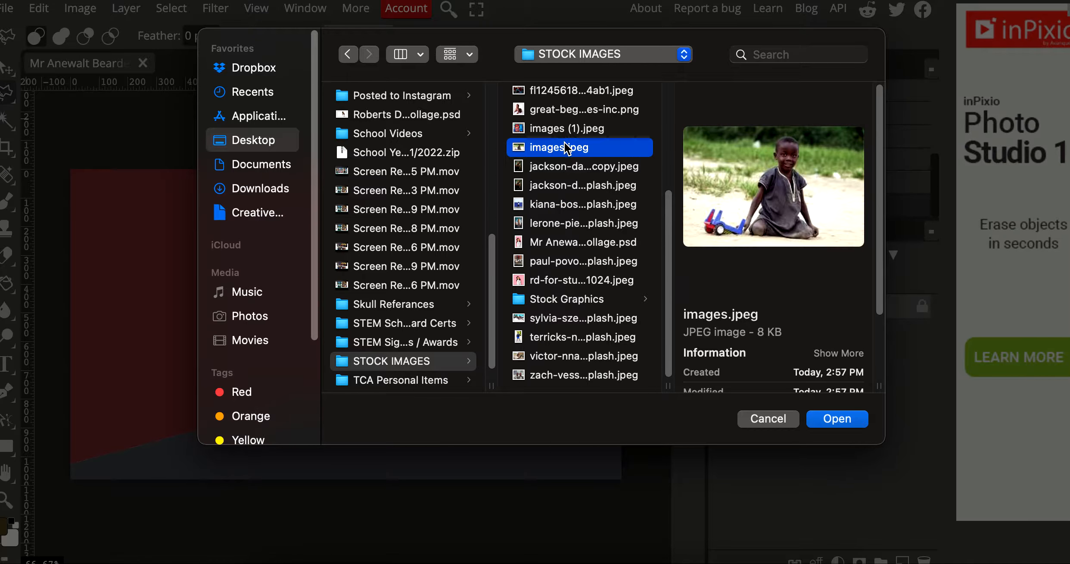
pyautogui.click(567, 223)
pyautogui.click(567, 205)
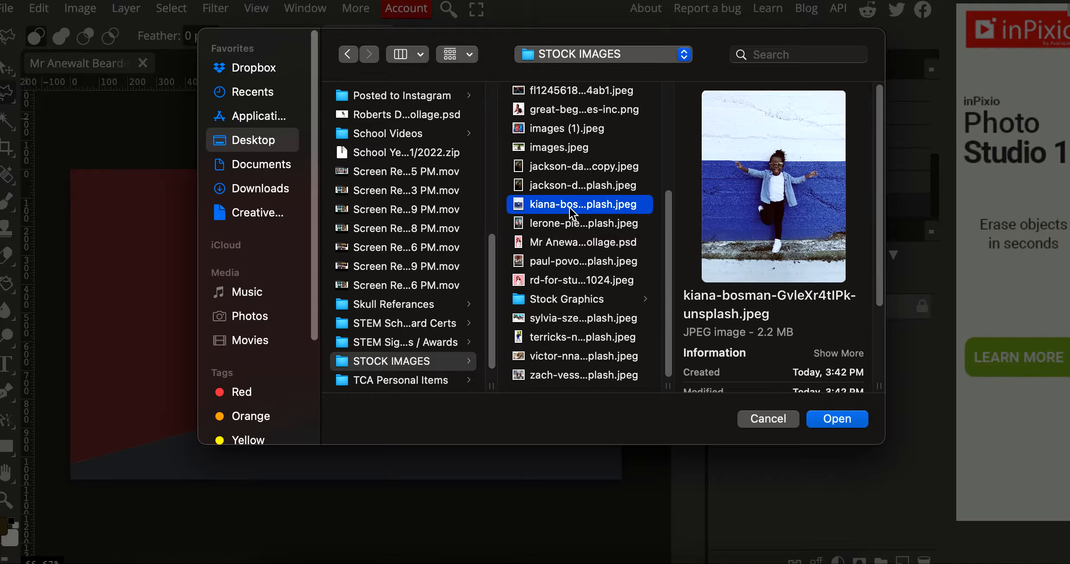
pyautogui.doubleClick(569, 224)
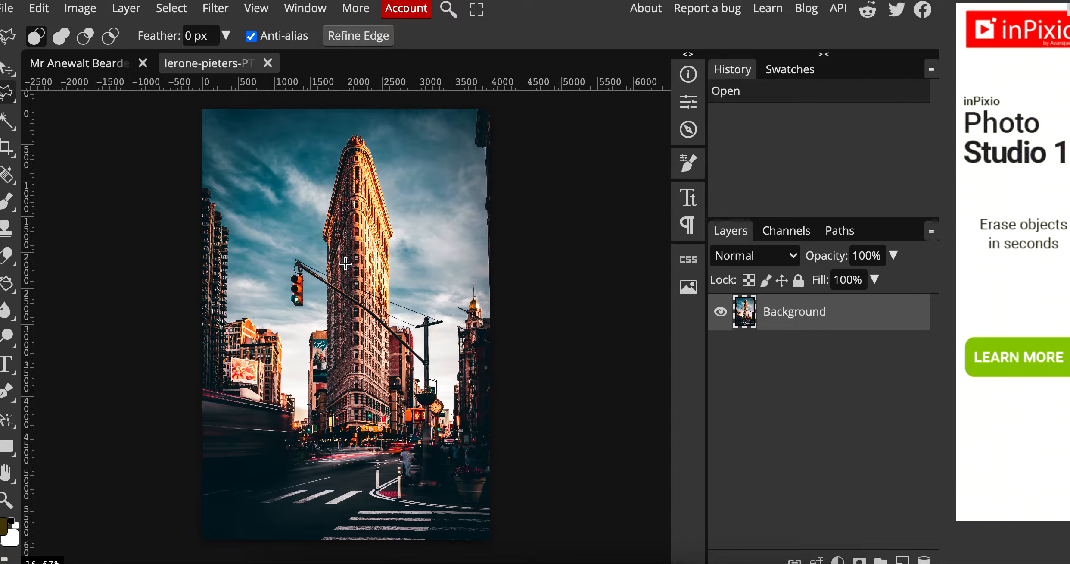
# - Close the separate street photo document and return to the collage
pyautogui.click(78, 63)
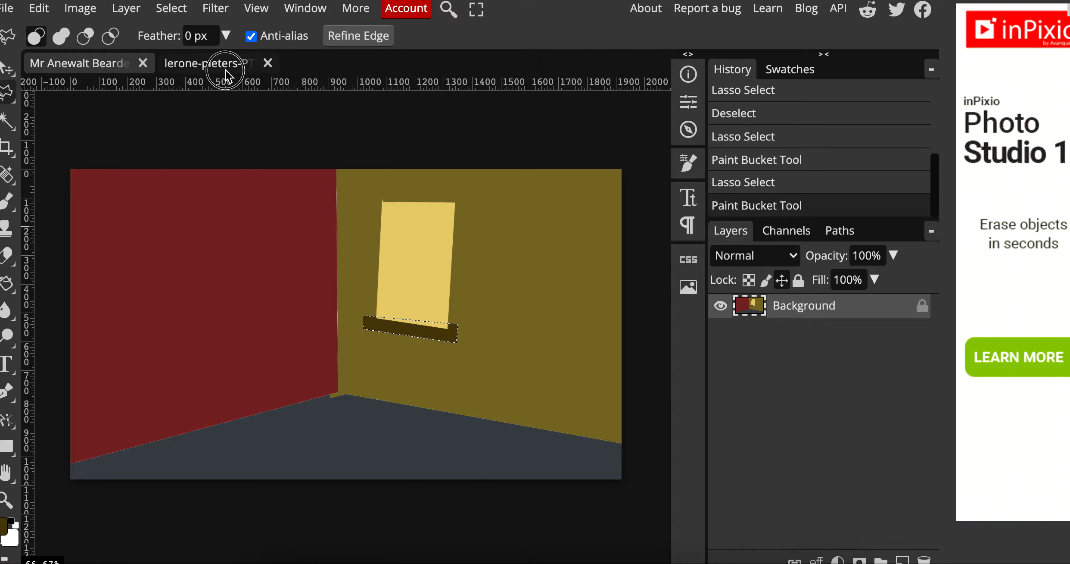
pyautogui.click(225, 67)
pyautogui.click(268, 64)
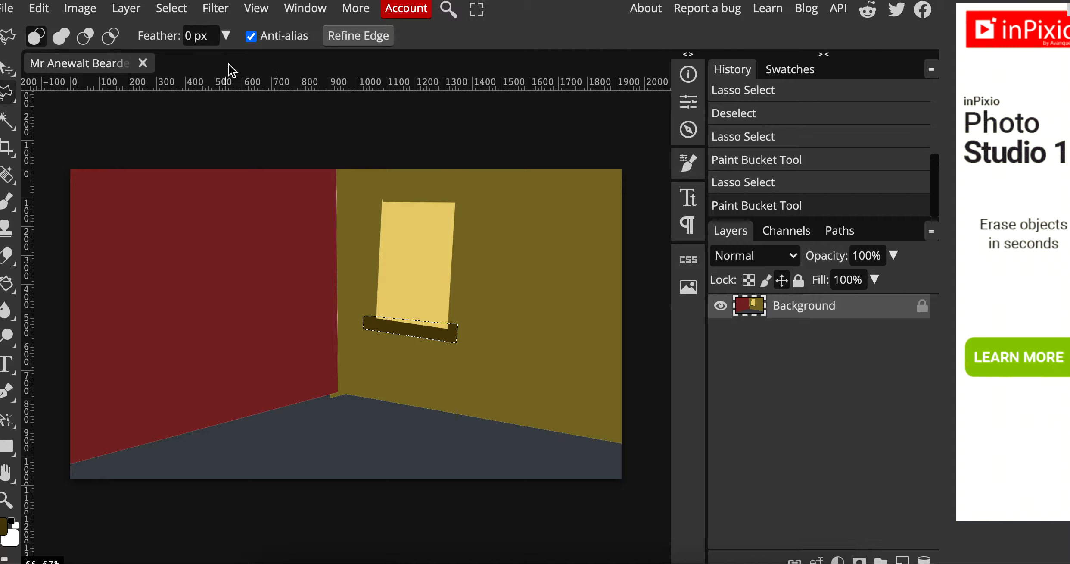
# - Place editor.jpeg, the brick building photo from STOCK IMAGES, into the collage as a new layer
pyautogui.click(6, 10)
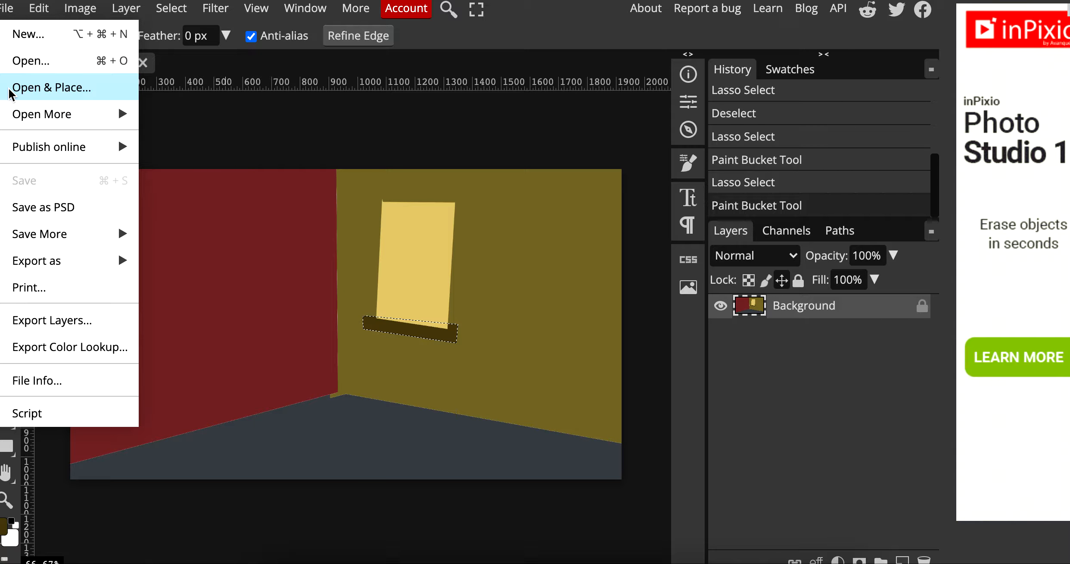
pyautogui.click(36, 87)
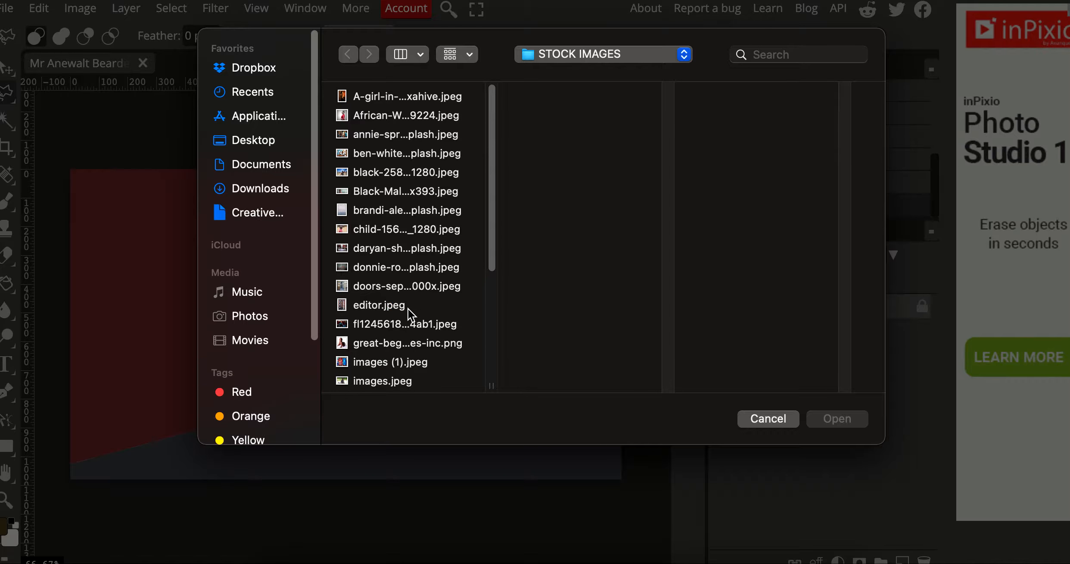
pyautogui.click(407, 308)
pyautogui.doubleClick(407, 308)
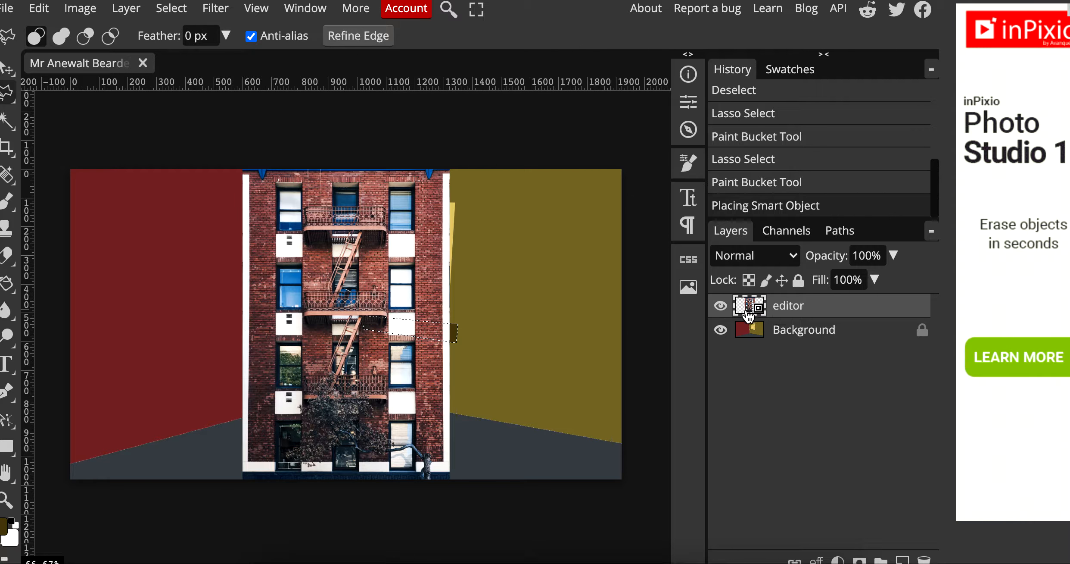
# - Activate the Move tool and deselect the leftover windowsill selection
pyautogui.press('v')
pyautogui.click(373, 351)
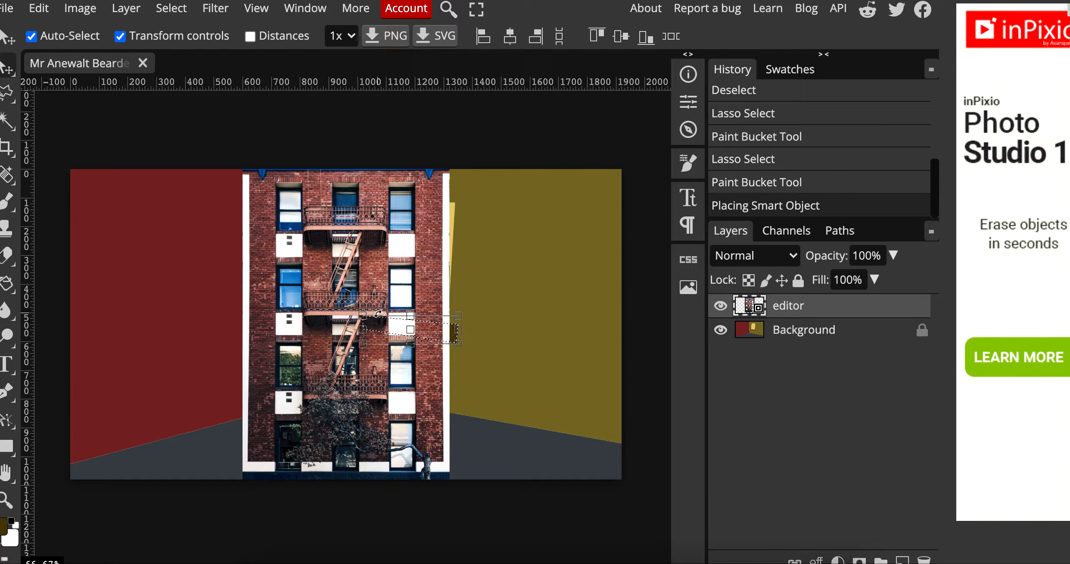
pyautogui.click(378, 314)
pyautogui.click(80, 8)
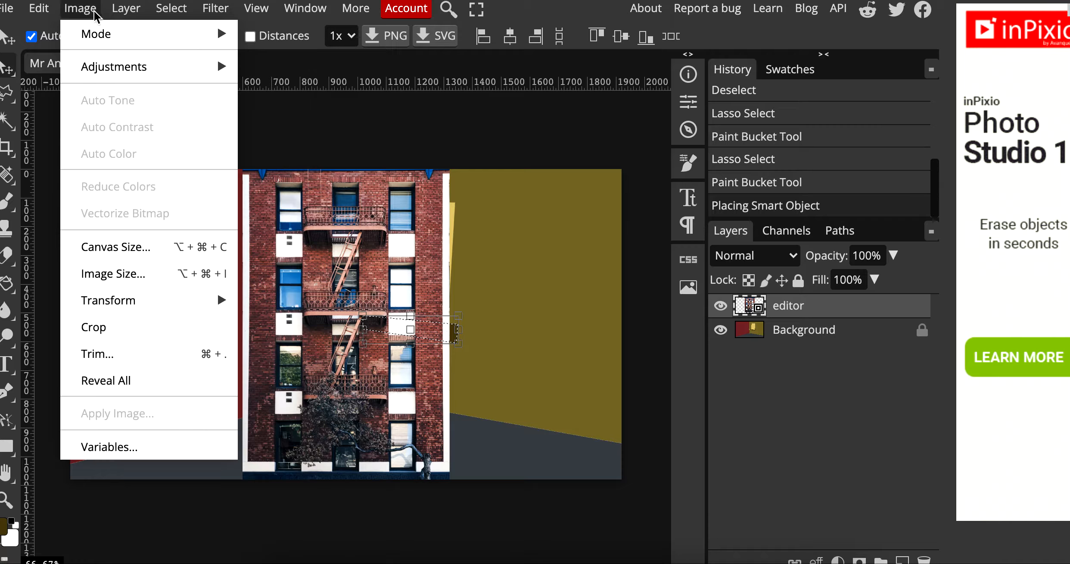
pyautogui.moveTo(155, 13)
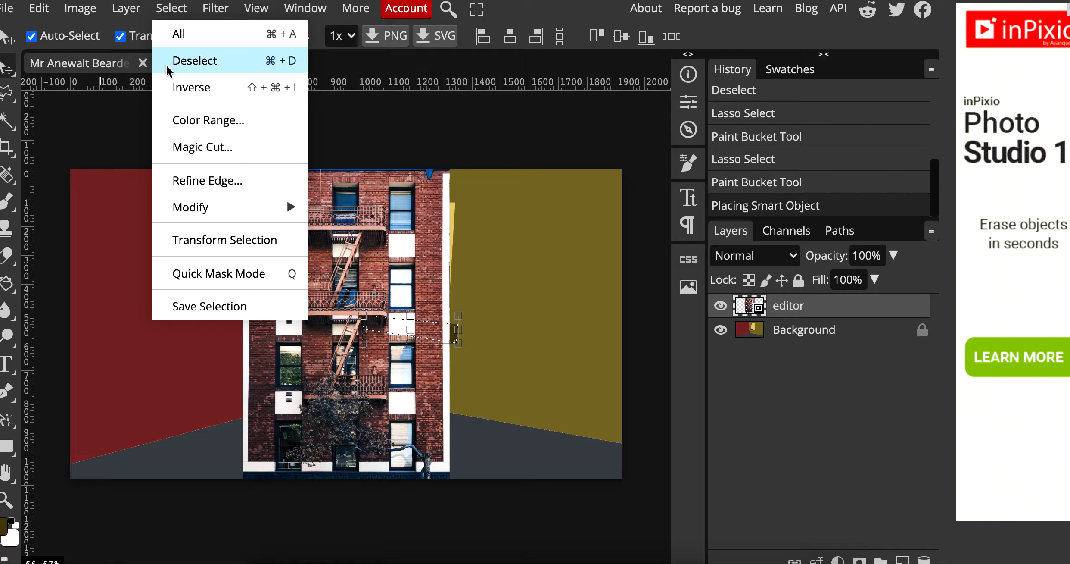
pyautogui.click(194, 60)
# - Move the brick building onto the red wall and scale it down to about 65%
pyautogui.moveTo(333, 266); pyautogui.dragTo(227, 250)
pyautogui.moveTo(346, 463); pyautogui.dragTo(319, 422)
pyautogui.moveTo(258, 304); pyautogui.dragTo(207, 304)
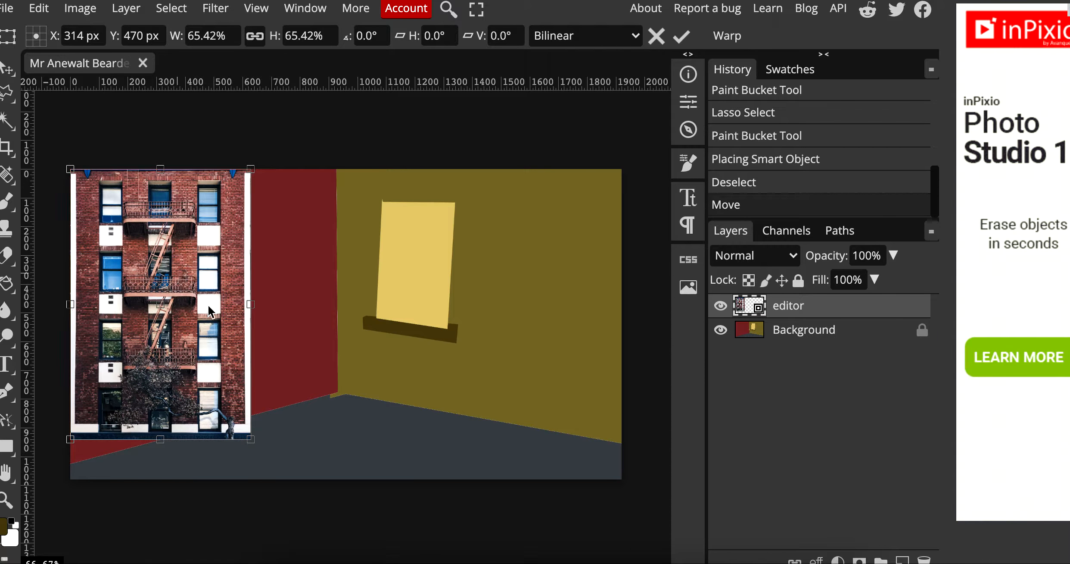
pyautogui.moveTo(183, 361); pyautogui.dragTo(206, 356)
# - Distort the brick building's four corners to cover the red wall and follow its slanted floor line, and apply the transform
pyautogui.moveTo(260, 163); pyautogui.dragTo(341, 168)
pyautogui.moveTo(260, 433); pyautogui.dragTo(338, 393)
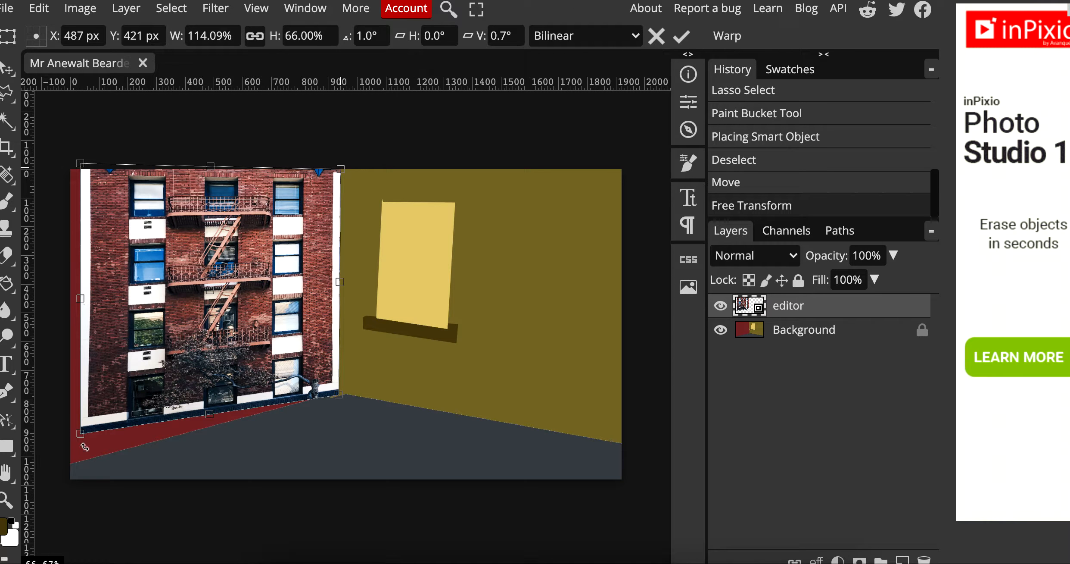
pyautogui.moveTo(80, 445); pyautogui.dragTo(69, 471)
pyautogui.moveTo(80, 163); pyautogui.dragTo(62, 169)
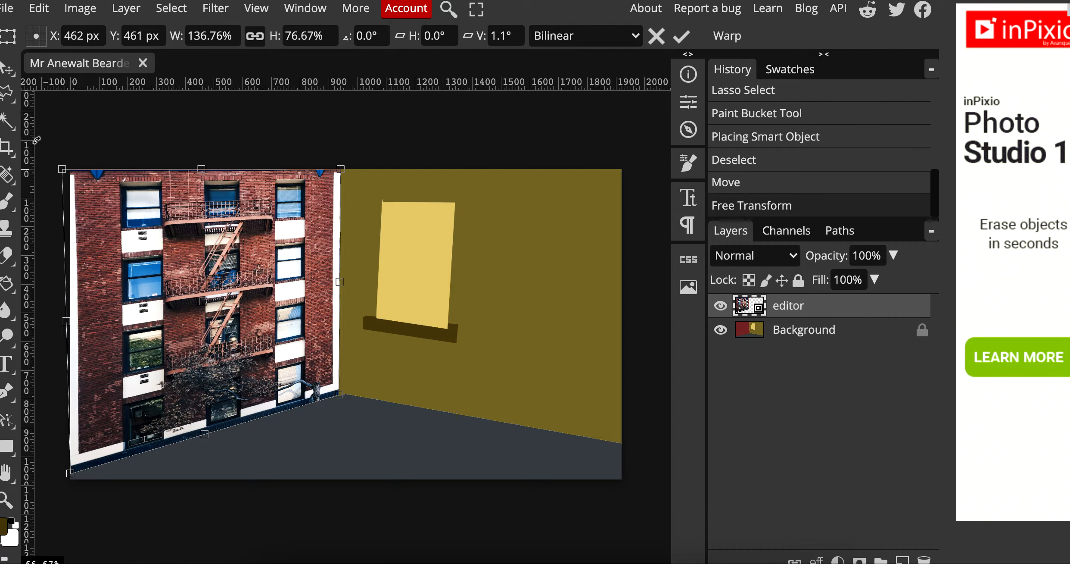
pyautogui.press('Return')
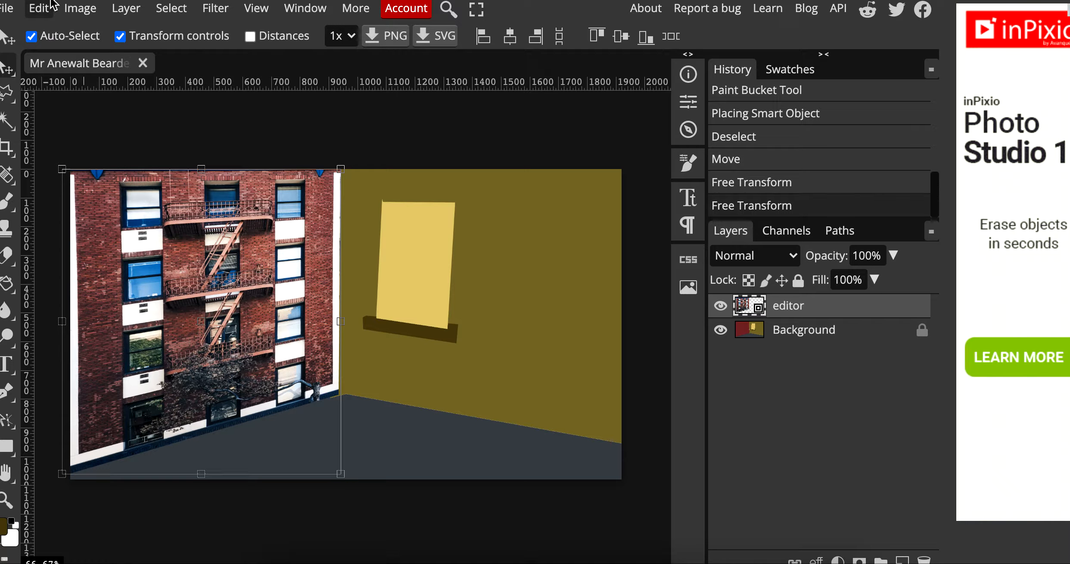
# - Preview the stock images and place doors-september-popup-storefront_2000x.jpeg into the collage as a new layer at 60% scale
pyautogui.click(6, 10)
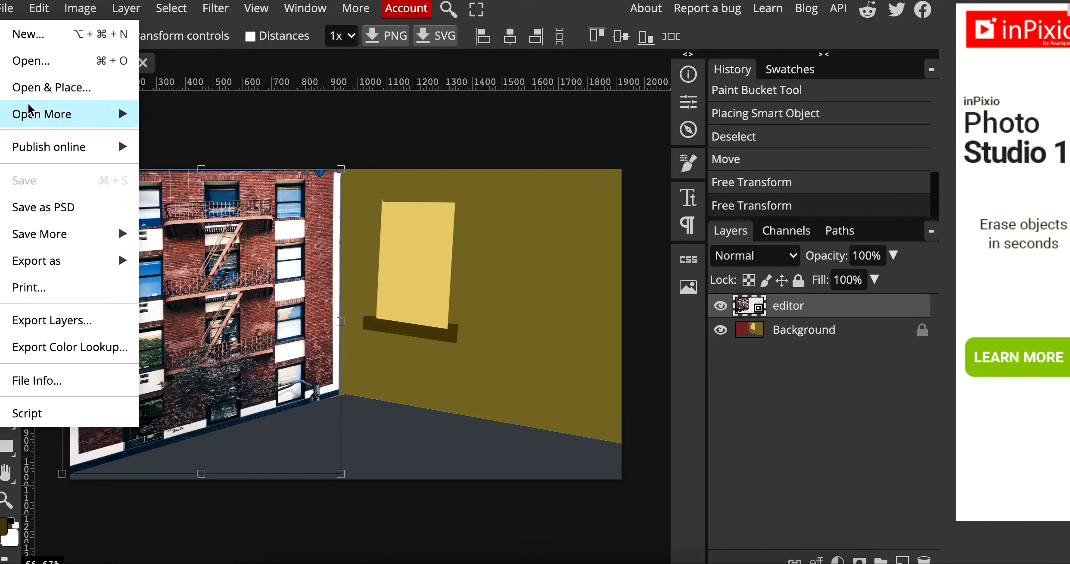
pyautogui.click(32, 91)
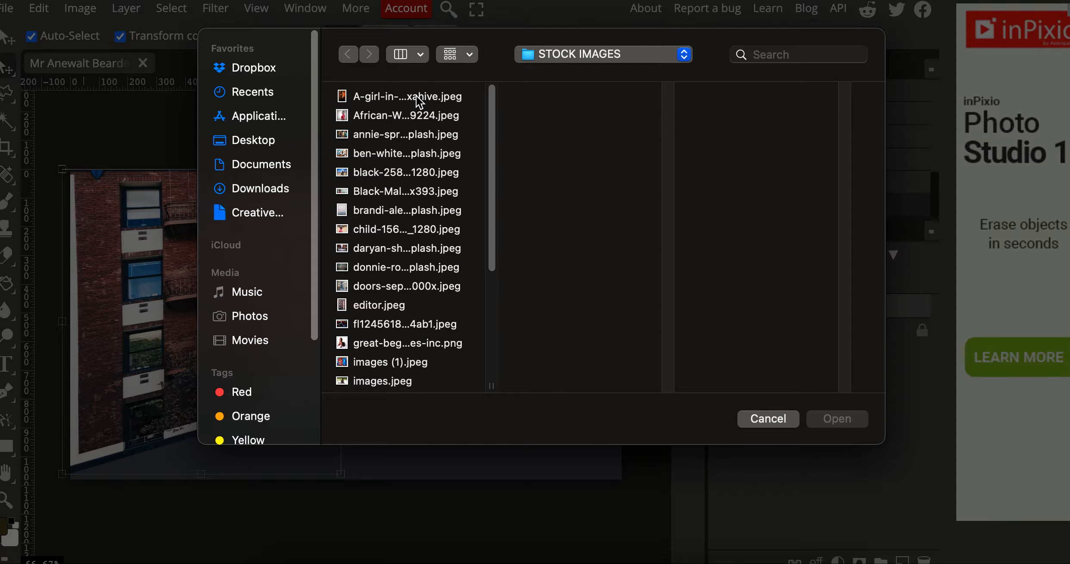
pyautogui.click(413, 101)
pyautogui.press('Down')
pyautogui.press('Down')
pyautogui.press('Down')
pyautogui.press('Down')
pyautogui.press('Down')
pyautogui.press('Down')
pyautogui.press('Down')
pyautogui.press('Down')
pyautogui.press('Down')
pyautogui.press('Down')
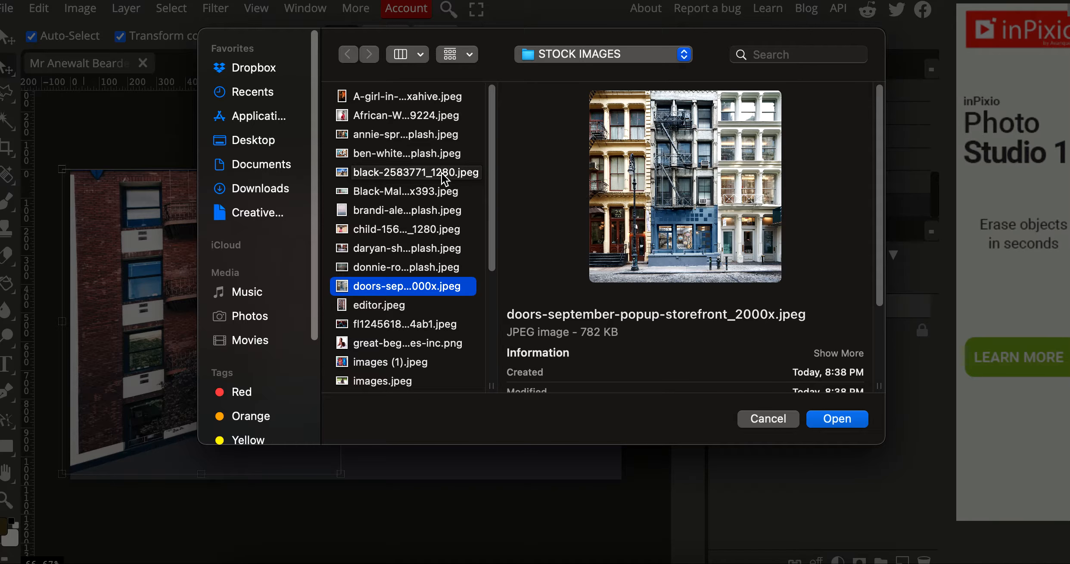
pyautogui.doubleClick(362, 288)
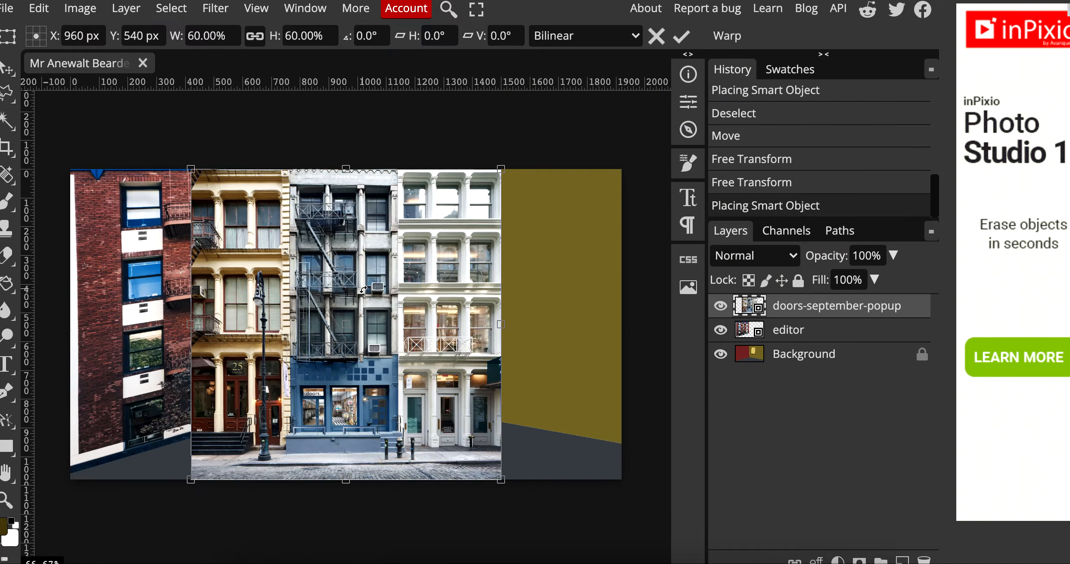
pyautogui.press('Return')
# - Move the storefront image over the olive wall beside the brick building and activate the Lasso Select tool
pyautogui.moveTo(357, 333); pyautogui.dragTo(492, 316)
pyautogui.moveTo(522, 247); pyautogui.dragTo(519, 261)
pyautogui.click(6, 92)
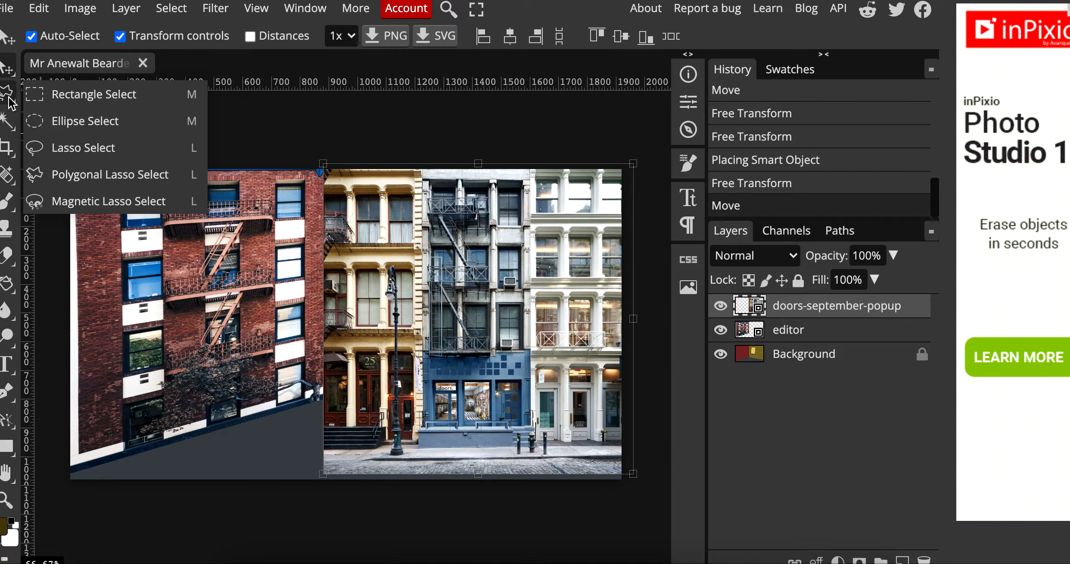
pyautogui.click(37, 149)
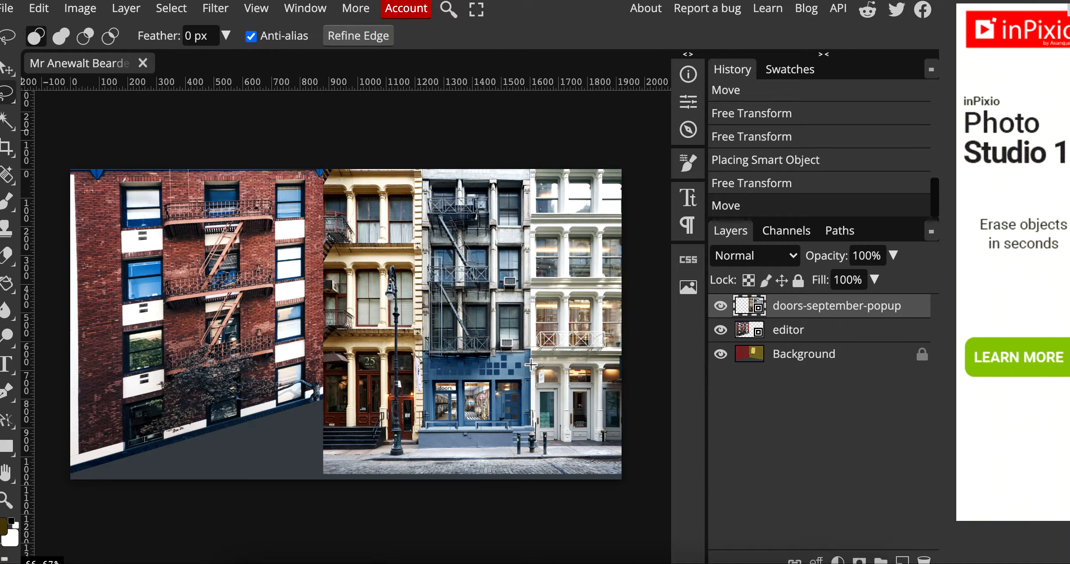
# - Lasso the blue doors storefront in the photo and add the fire hydrant and bollards beside its steps to the selection
pyautogui.moveTo(456, 351)
pyautogui.mouseDown()
pyautogui.moveTo(544, 435)
pyautogui.moveTo(538, 348)
pyautogui.mouseUp()
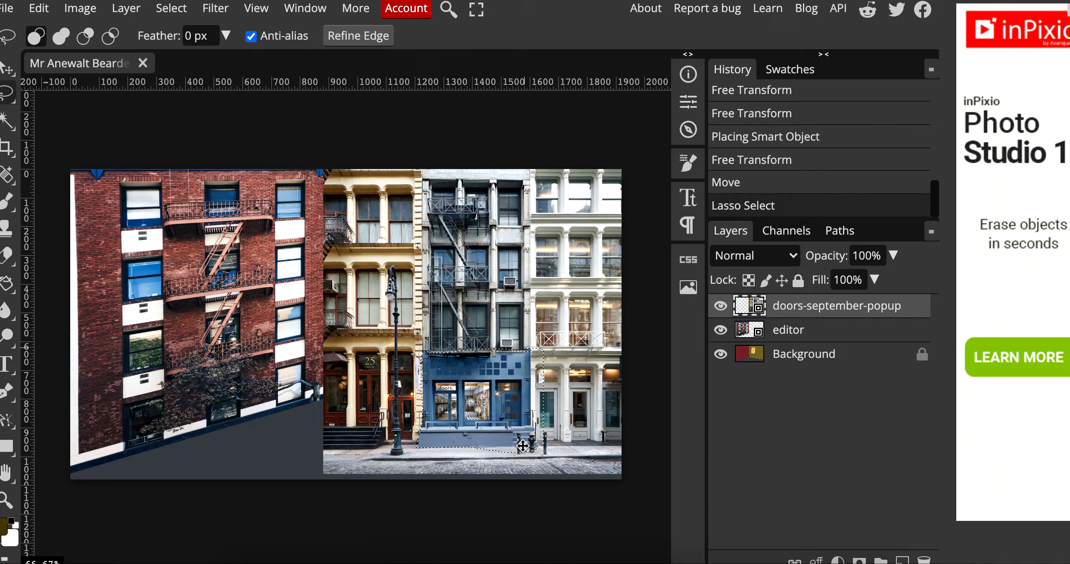
pyautogui.press('z')
pyautogui.moveTo(506, 442); pyautogui.dragTo(517, 446)
pyautogui.hscroll(5, 513, 448)
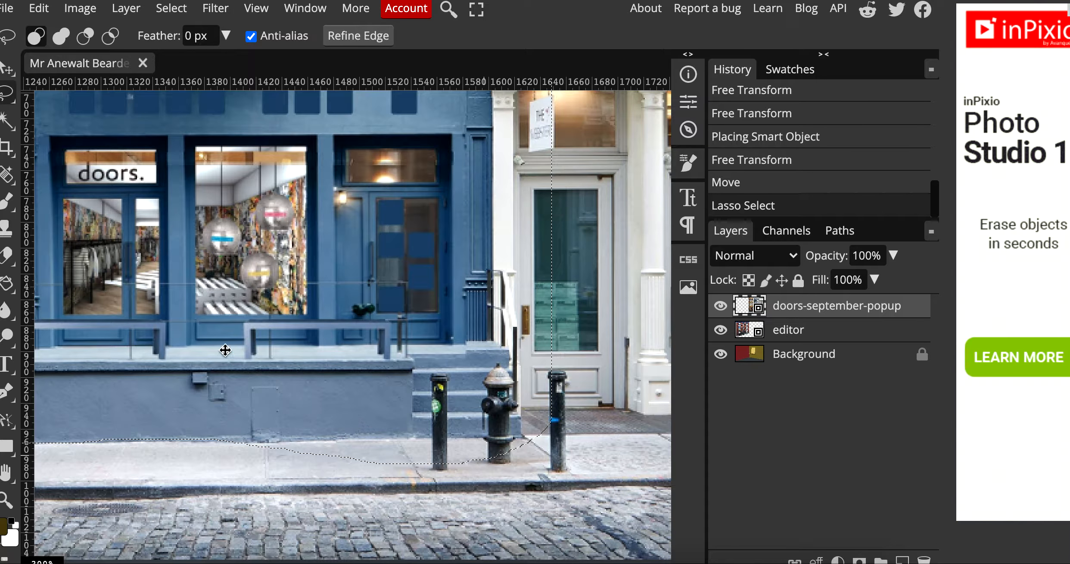
pyautogui.scroll(3, 468, 215)
pyautogui.hscroll(3, 469, 215)
pyautogui.moveTo(307, 473)
pyautogui.mouseDown()
pyautogui.moveTo(310, 521)
pyautogui.moveTo(342, 545)
pyautogui.moveTo(480, 556)
pyautogui.moveTo(496, 430)
pyautogui.moveTo(470, 403)
pyautogui.mouseUp()
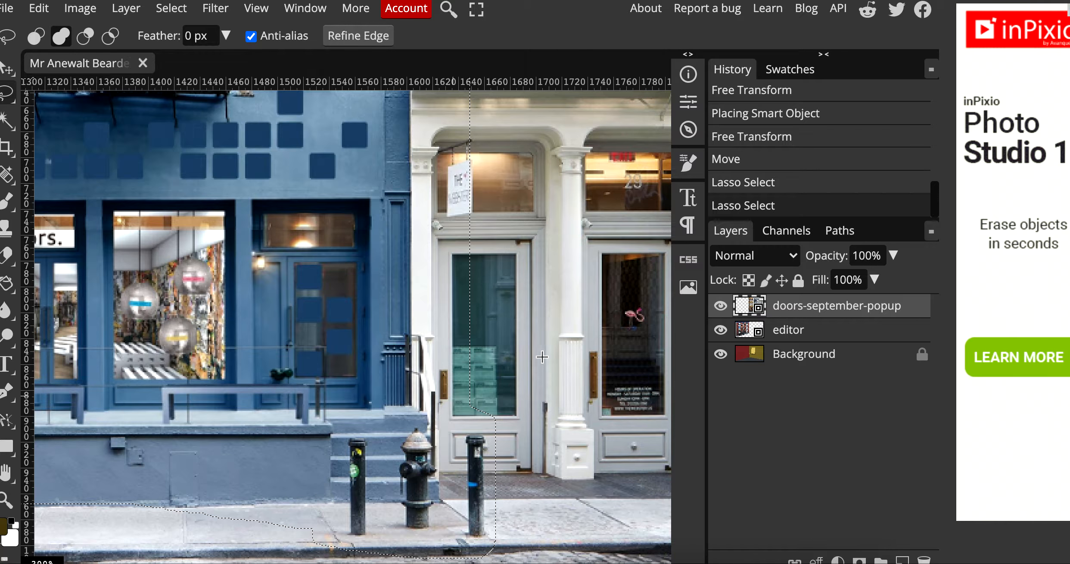
pyautogui.click(513, 354)
pyautogui.hotkey('ctrl', 'z')
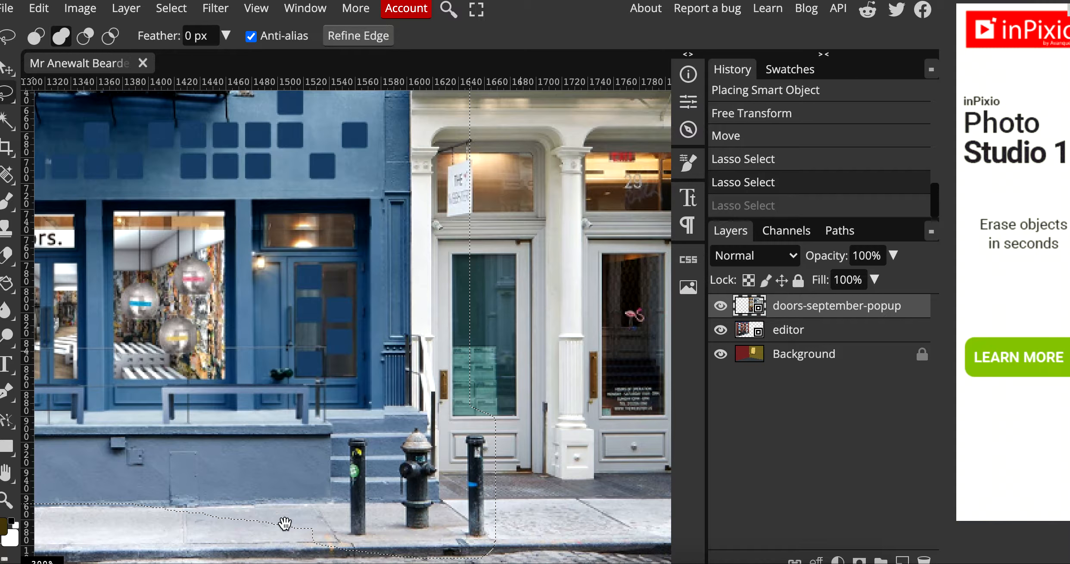
# - Add the storefront's base and sidewalk strip to the selection and subtract the excess along the building's outer edge by the lamp post
pyautogui.moveTo(282, 521); pyautogui.dragTo(389, 383)
pyautogui.moveTo(456, 394)
pyautogui.mouseDown()
pyautogui.moveTo(290, 426)
pyautogui.moveTo(104, 421)
pyautogui.moveTo(98, 344)
pyautogui.mouseUp()
pyautogui.moveTo(227, 387)
pyautogui.mouseDown()
pyautogui.moveTo(423, 390)
pyautogui.moveTo(399, 430)
pyautogui.moveTo(271, 435)
pyautogui.moveTo(191, 420)
pyautogui.moveTo(196, 334)
pyautogui.moveTo(282, 301)
pyautogui.mouseUp()
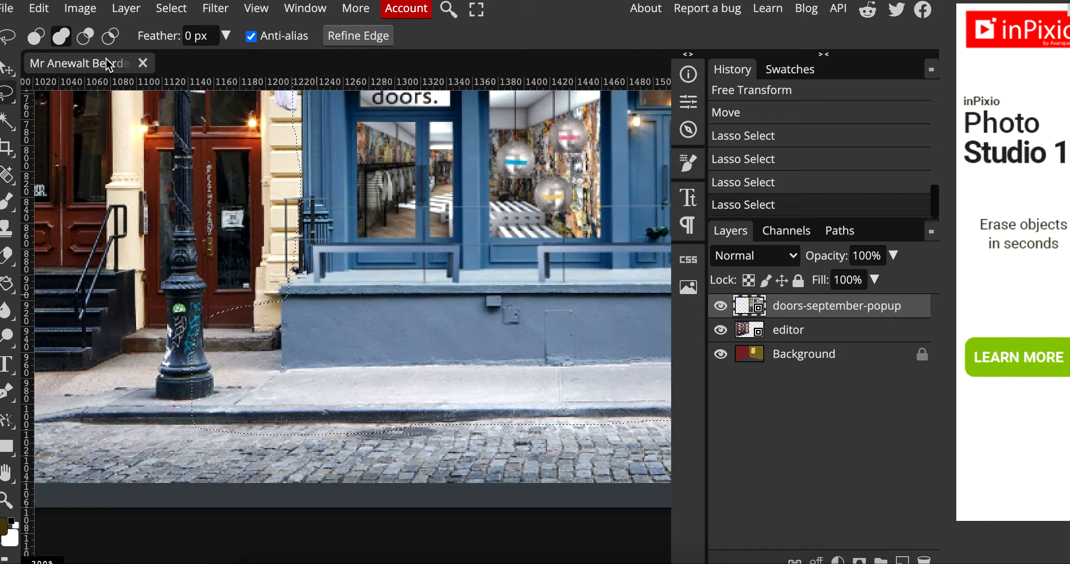
pyautogui.click(85, 39)
pyautogui.moveTo(234, 409); pyautogui.dragTo(226, 410)
pyautogui.moveTo(241, 329); pyautogui.dragTo(236, 428)
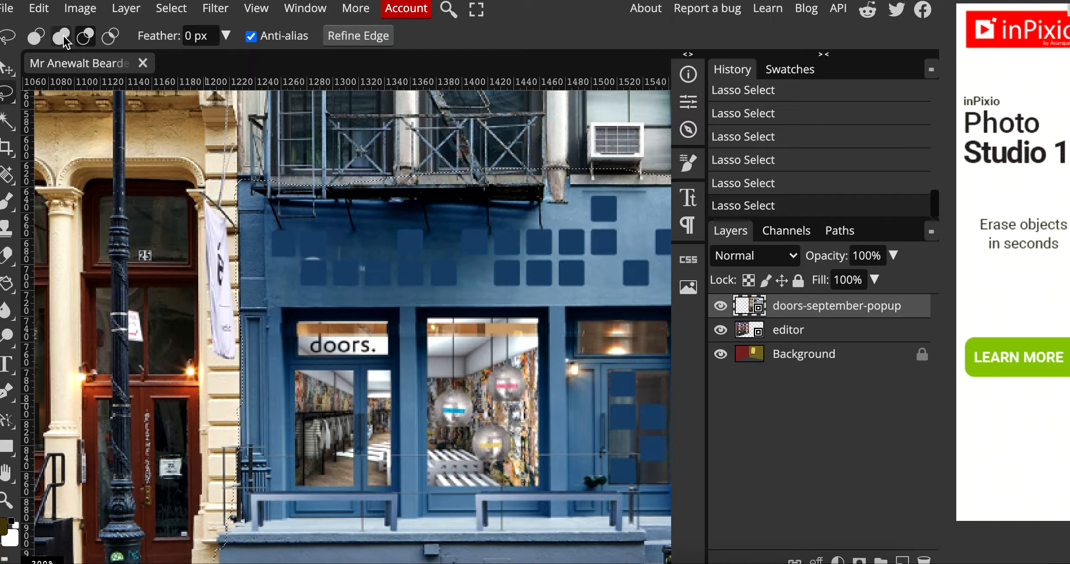
pyautogui.scroll(-3, 365, 368)
pyautogui.click(39, 8)
pyautogui.click(56, 148)
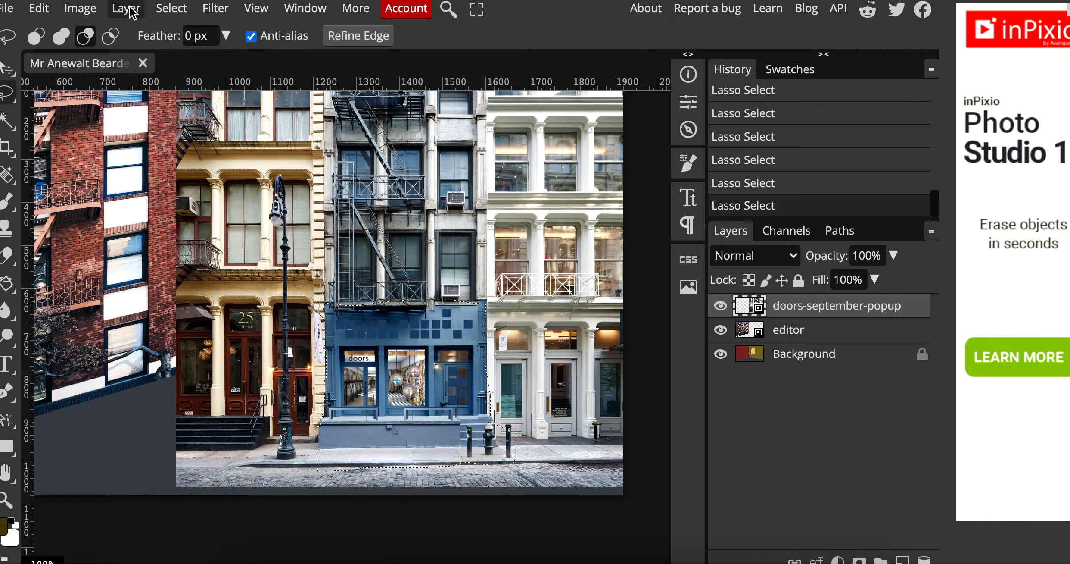
pyautogui.click(125, 9)
pyautogui.click(196, 358)
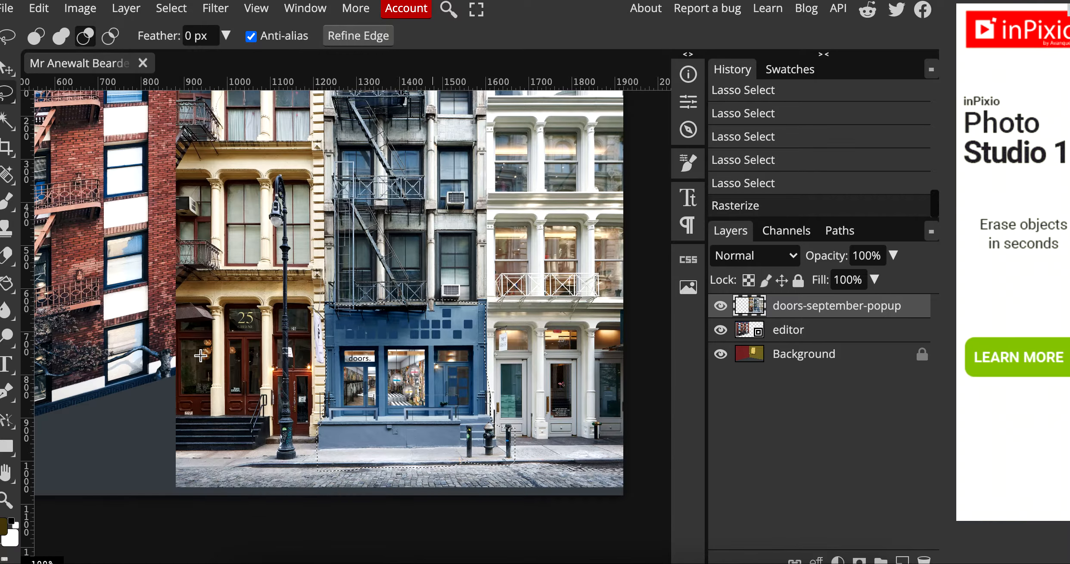
pyautogui.hotkey('ctrl', 'z')
# - Copy the selected blue storefront onto a new layer and hide the doors-september-popup photo layer
pyautogui.hotkey('ctrl', 'c')
pyautogui.hotkey('ctrl', 'v')
pyautogui.click(722, 330)
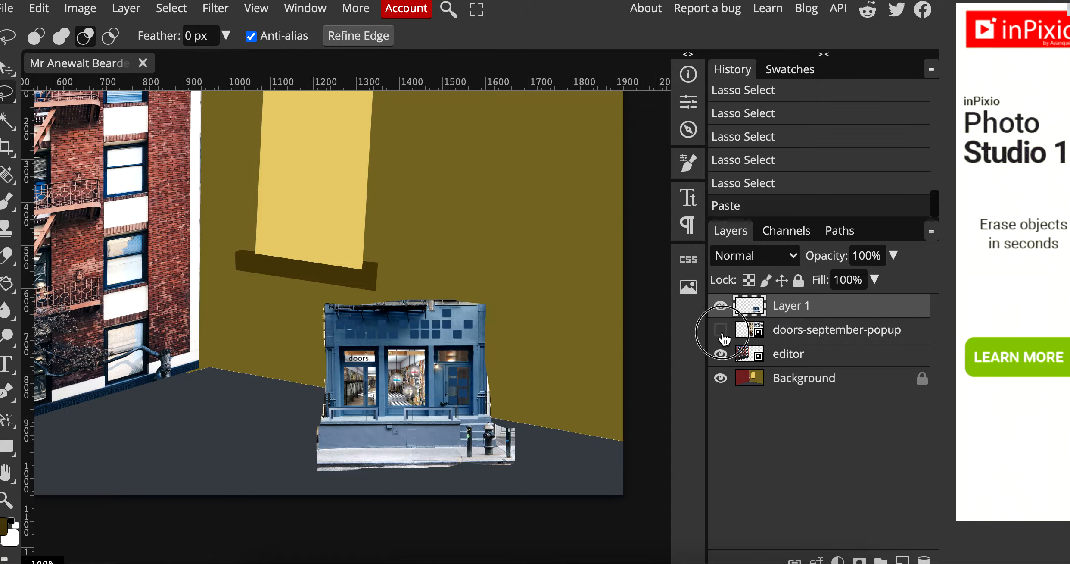
# - Compare the storefront cut-out with its source photo by repeatedly showing and hiding the doors-september-popup layer
pyautogui.click(721, 330)
pyautogui.click(720, 330)
pyautogui.click(721, 330)
pyautogui.click(721, 330)
pyautogui.click(722, 330)
pyautogui.click(722, 330)
pyautogui.click(723, 332)
pyautogui.click(723, 331)
pyautogui.click(723, 331)
pyautogui.click(724, 332)
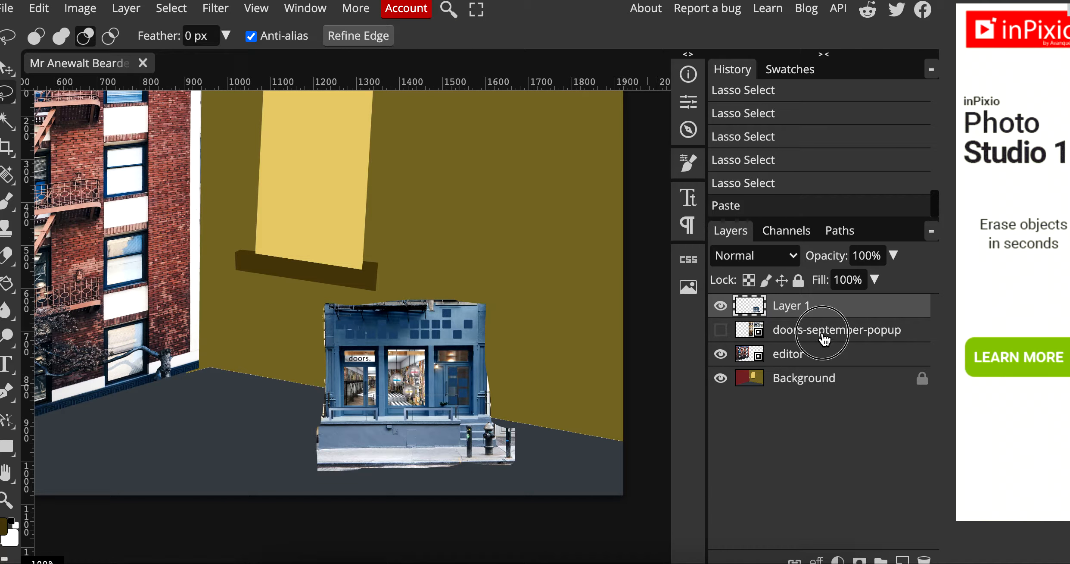
# - Delete the doors-september-popup photo layer and make the storefront cut-out the active layer
pyautogui.click(821, 338)
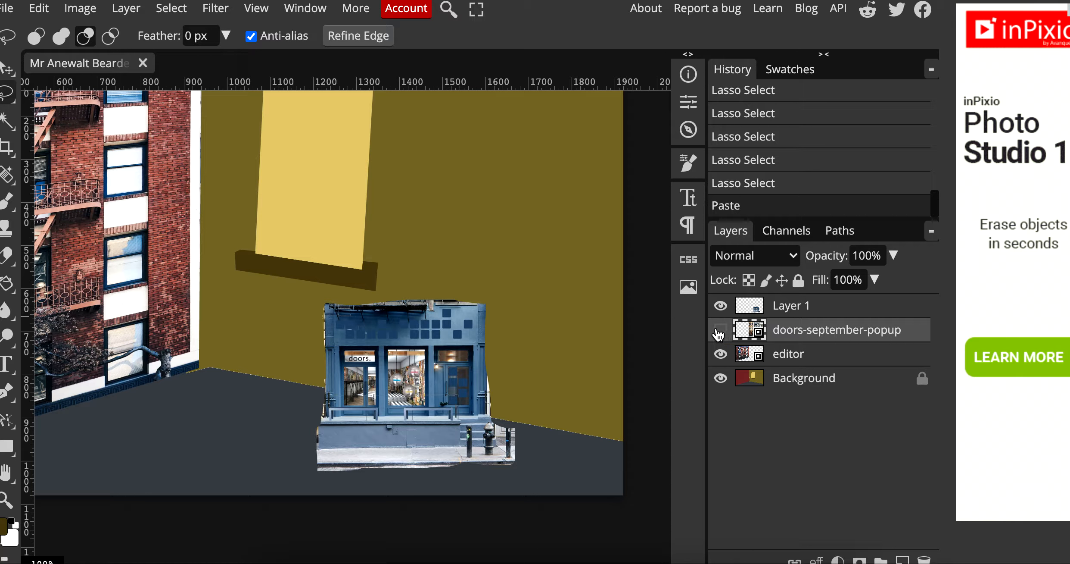
pyautogui.click(723, 331)
pyautogui.click(724, 333)
pyautogui.click(723, 332)
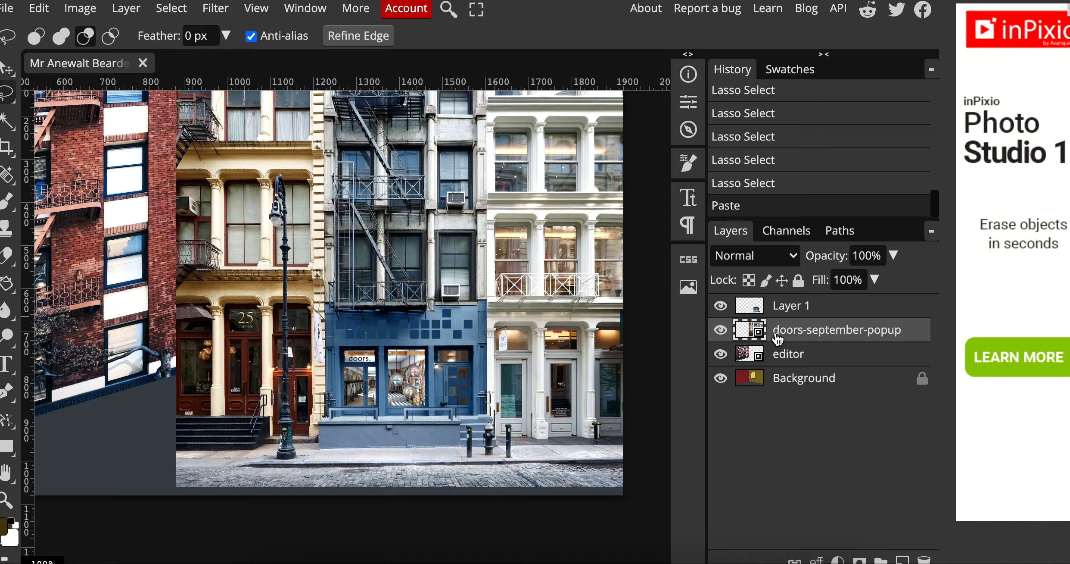
pyautogui.click(923, 559)
pyautogui.click(733, 307)
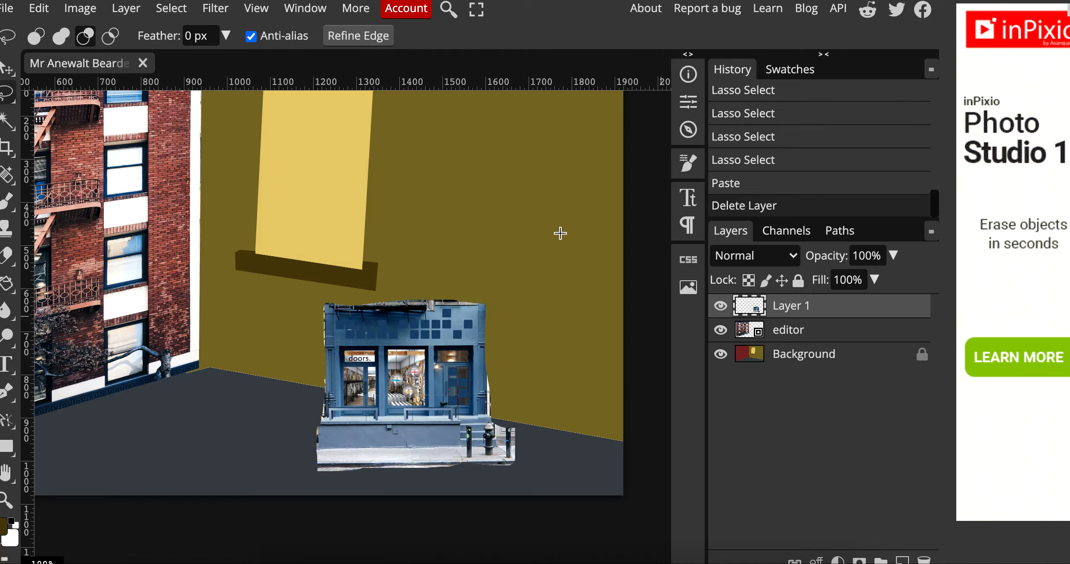
# - Move the storefront cut-out up onto the olive wall and scale it up to about 116%
pyautogui.click(8, 68)
pyautogui.moveTo(396, 386); pyautogui.dragTo(388, 295)
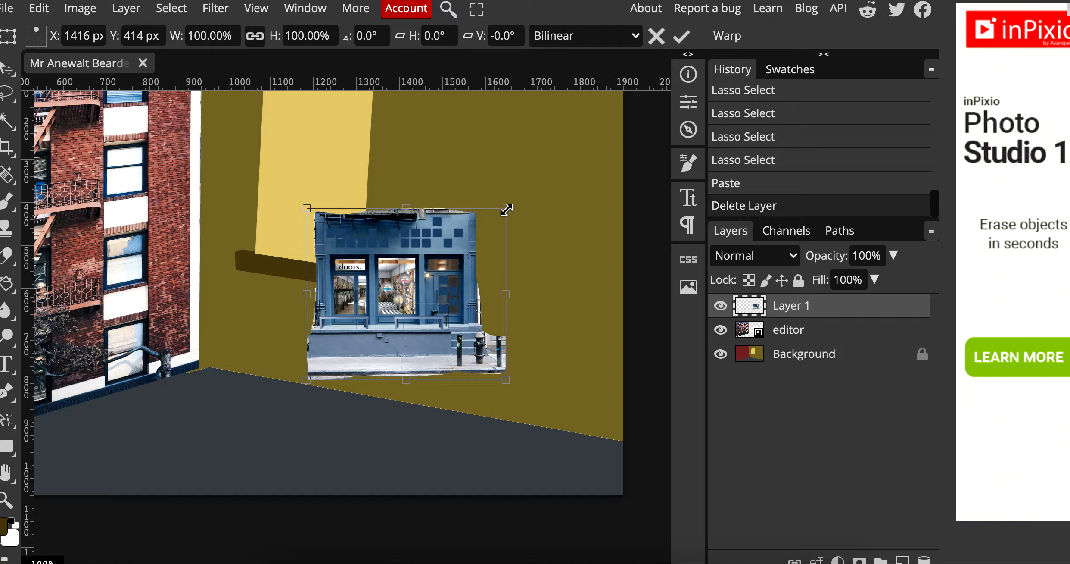
pyautogui.moveTo(506, 209); pyautogui.dragTo(537, 182)
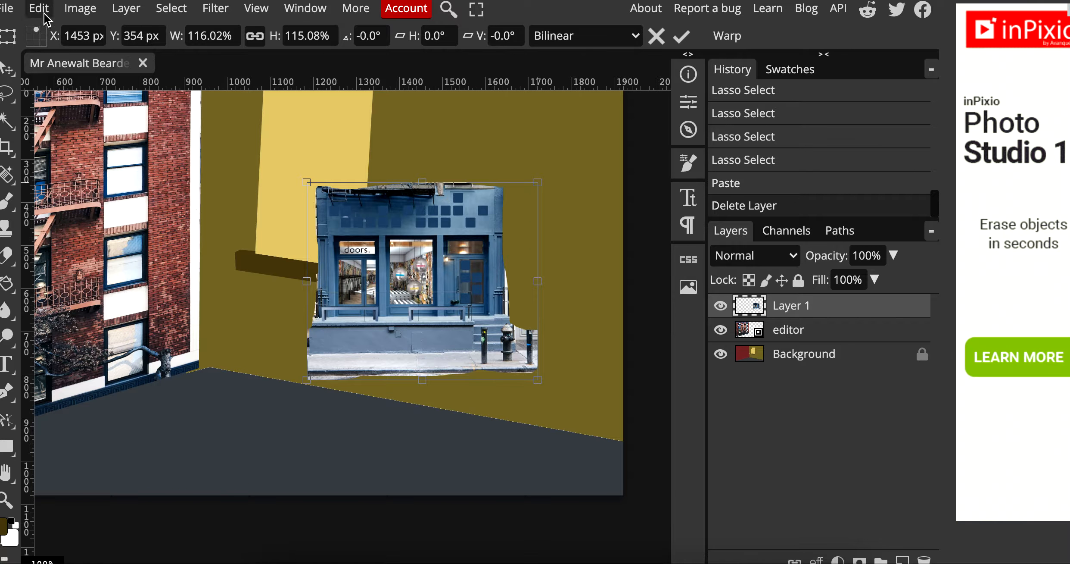
# - Distort the storefront so its base follows the olive wall's slanted floor line, widen its outer side, and shift it to the canvas edge
pyautogui.click(43, 13)
pyautogui.moveTo(139, 437)
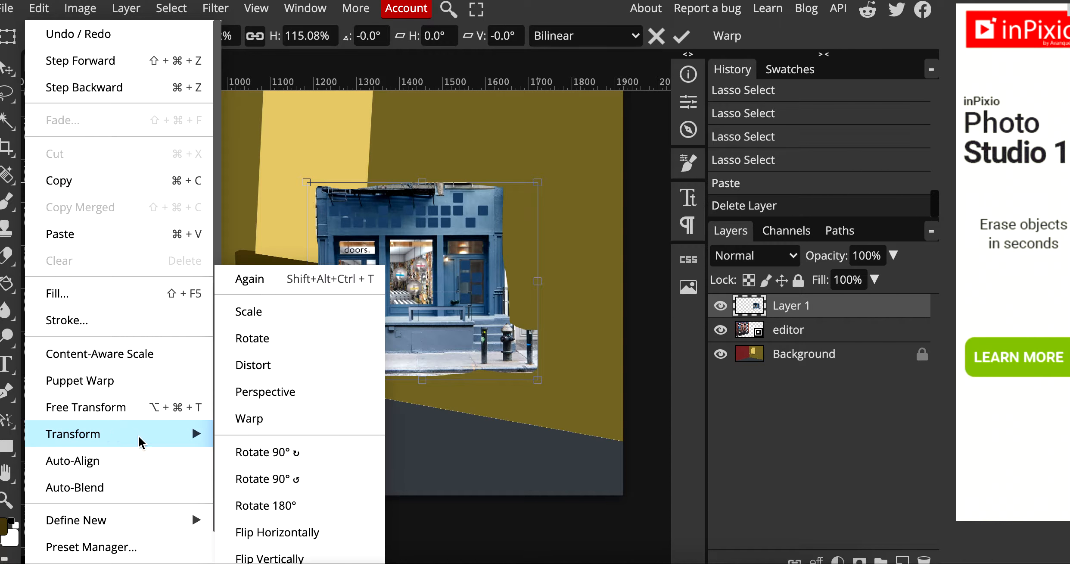
pyautogui.click(296, 365)
pyautogui.moveTo(555, 386); pyautogui.dragTo(527, 432)
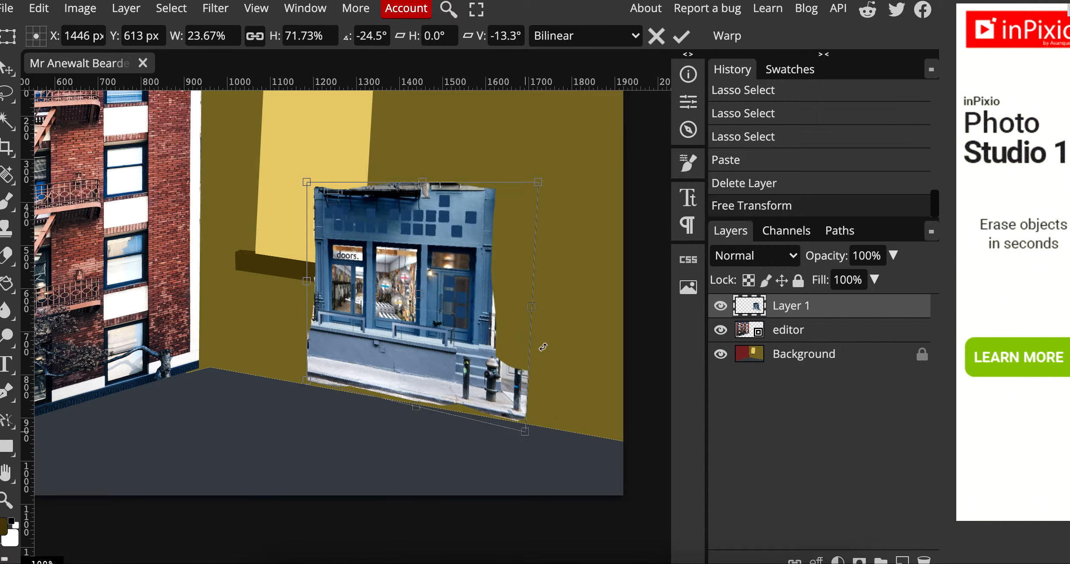
pyautogui.moveTo(542, 174); pyautogui.dragTo(623, 178)
pyautogui.moveTo(408, 276); pyautogui.dragTo(519, 303)
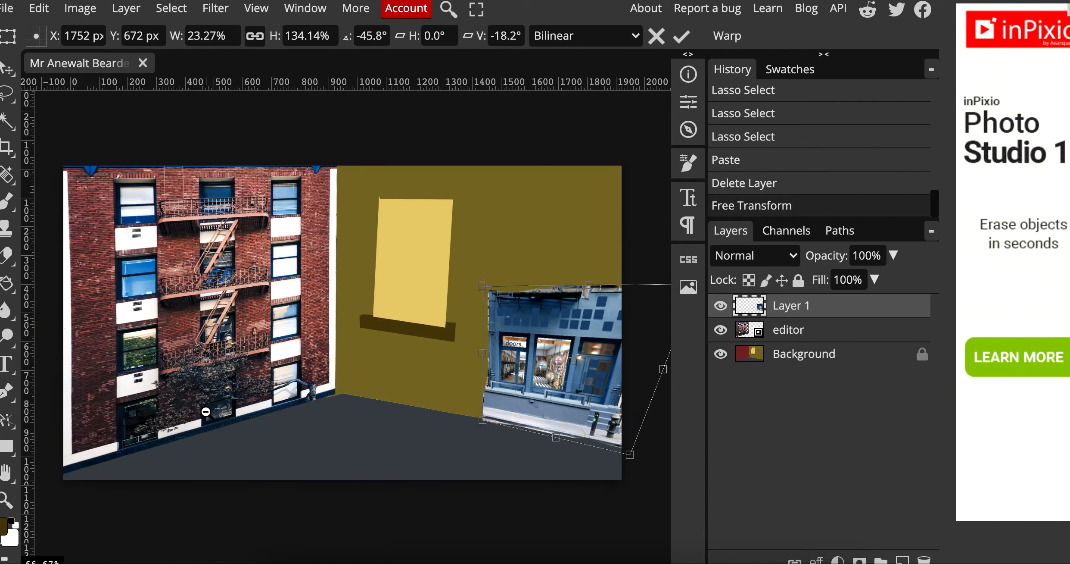
pyautogui.keyDown('ctrl'); pyautogui.keyDown('alt'); pyautogui.click(207, 412); pyautogui.keyUp('alt'); pyautogui.keyUp('ctrl')
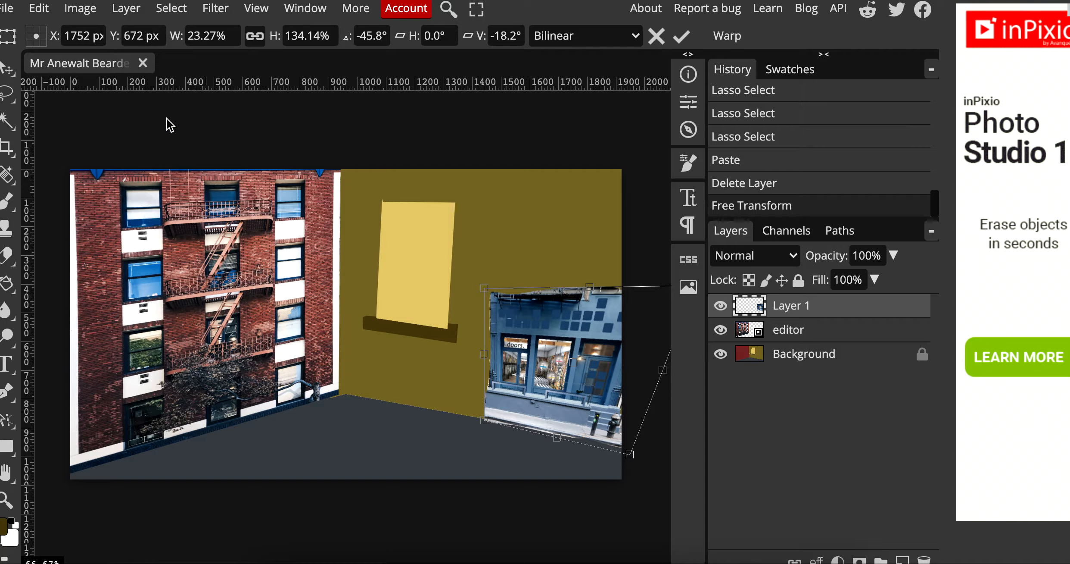
# - Place lerone-pieters-PTmrpv_2gUI-unsplash.jpeg from the stock images into the collage as a new layer
pyautogui.click(9, 12)
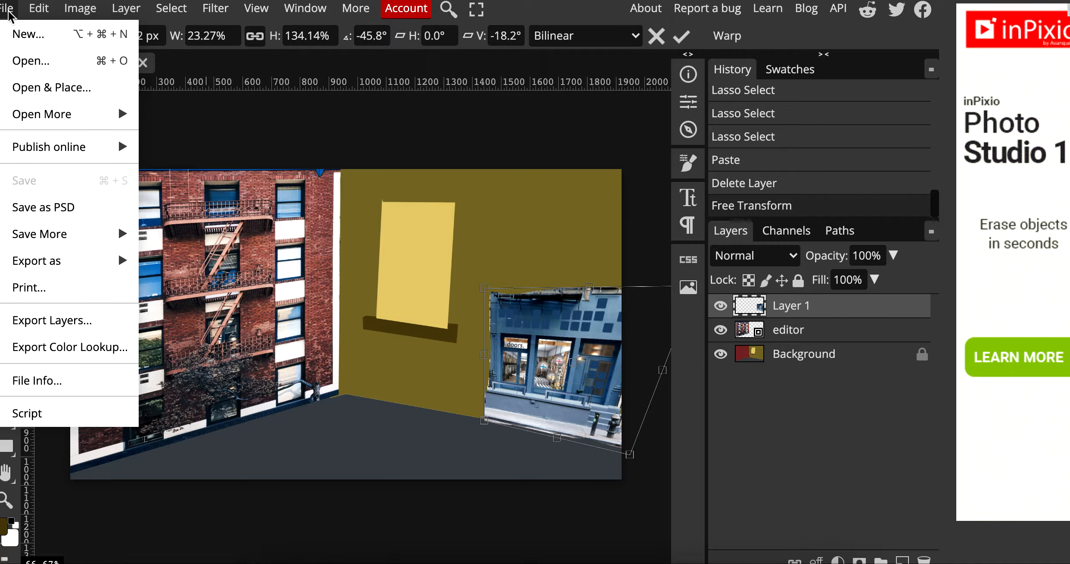
pyautogui.click(24, 91)
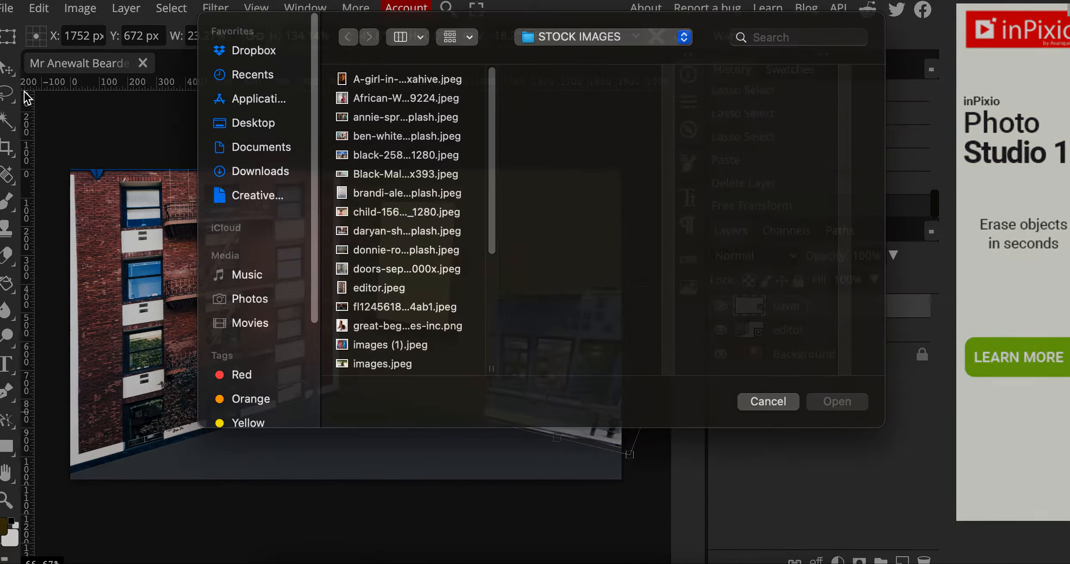
pyautogui.scroll(-10, 486, 341)
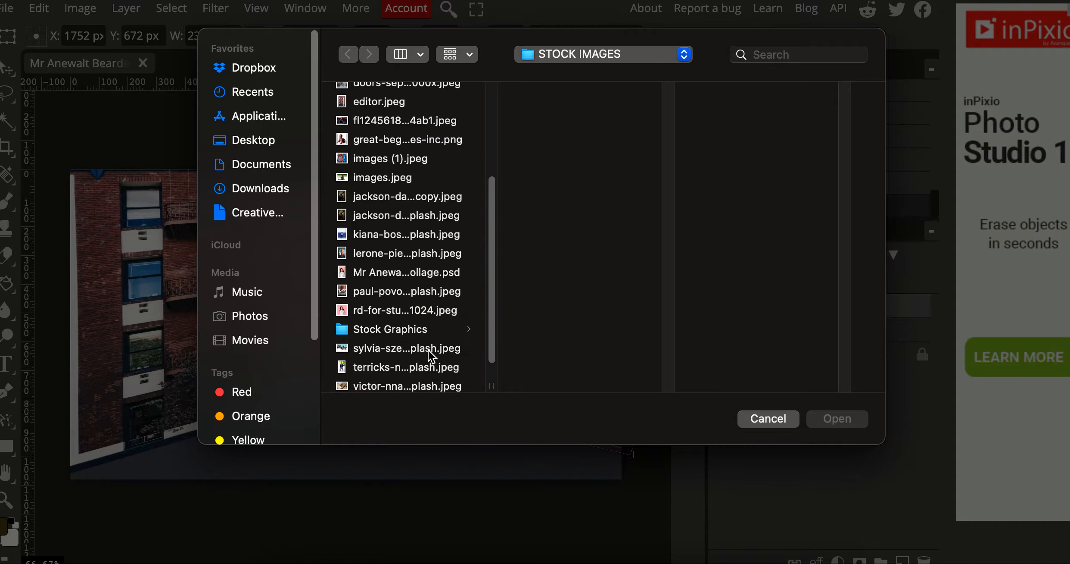
pyautogui.click(398, 318)
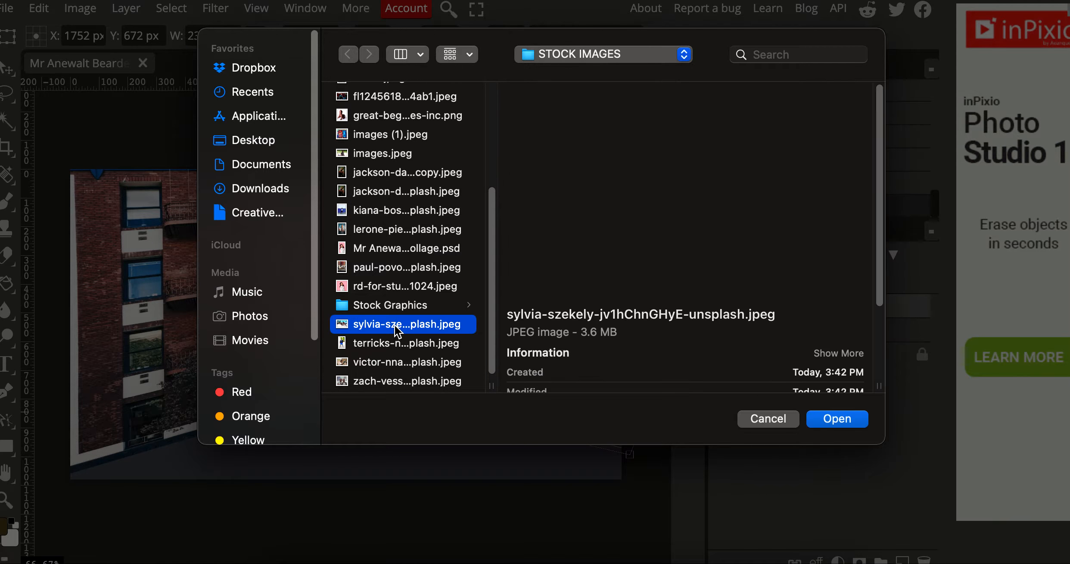
pyautogui.click(374, 232)
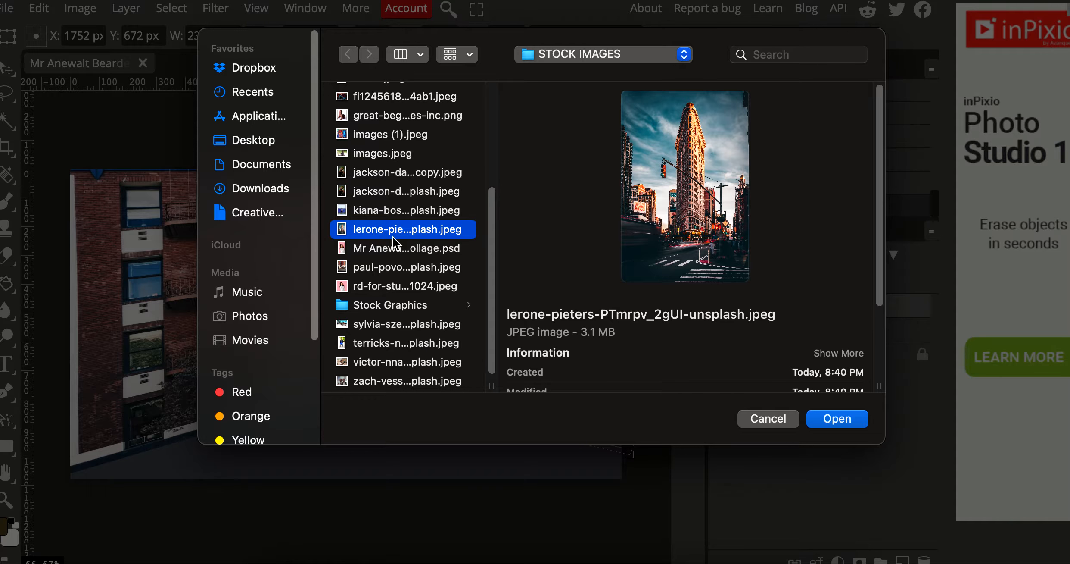
pyautogui.click(836, 418)
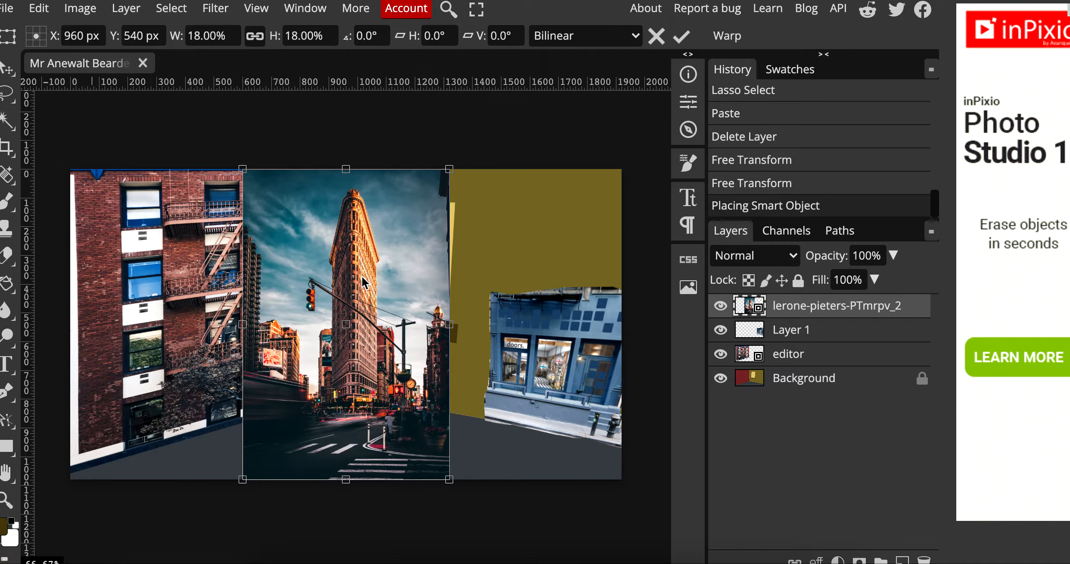
# - Lasso the terracotta pot with pink flowers in the lower corner of the Flatiron street photo
pyautogui.scroll(3, 356, 312)
pyautogui.moveTo(441, 382); pyautogui.dragTo(257, 203)
pyautogui.moveTo(331, 437); pyautogui.dragTo(297, 350)
pyautogui.click(348, 405)
pyautogui.click(348, 405)
pyautogui.moveTo(346, 400)
pyautogui.mouseDown()
pyautogui.moveTo(331, 396)
pyautogui.moveTo(358, 400)
pyautogui.moveTo(344, 381)
pyautogui.mouseUp()
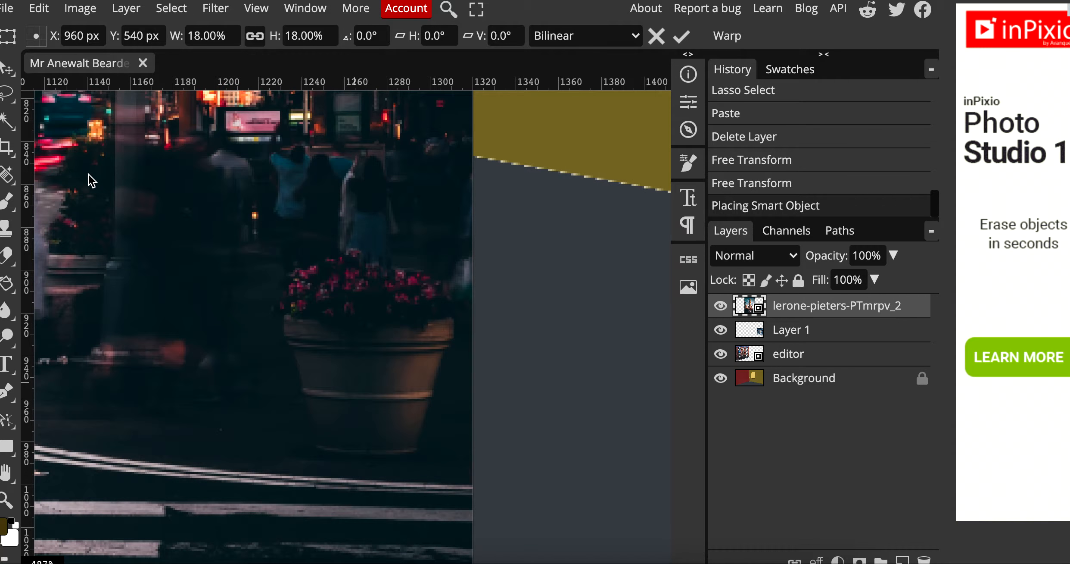
pyautogui.rightClick(5, 98)
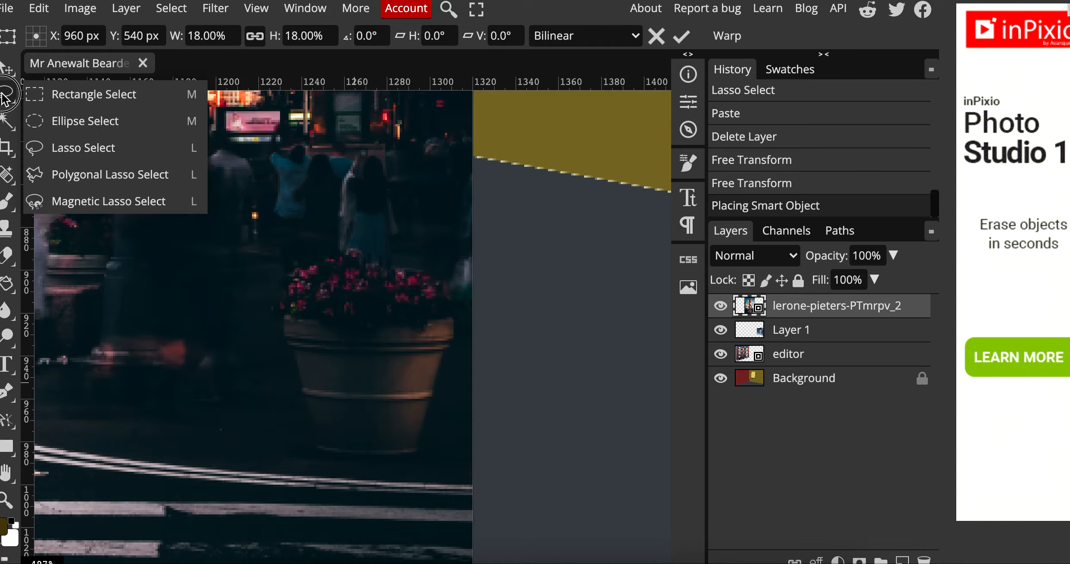
pyautogui.click(45, 157)
pyautogui.moveTo(351, 251)
pyautogui.mouseDown()
pyautogui.moveTo(296, 266)
pyautogui.moveTo(278, 297)
pyautogui.moveTo(315, 448)
pyautogui.moveTo(415, 466)
pyautogui.moveTo(458, 317)
pyautogui.moveTo(452, 291)
pyautogui.moveTo(407, 257)
pyautogui.moveTo(335, 240)
pyautogui.mouseUp()
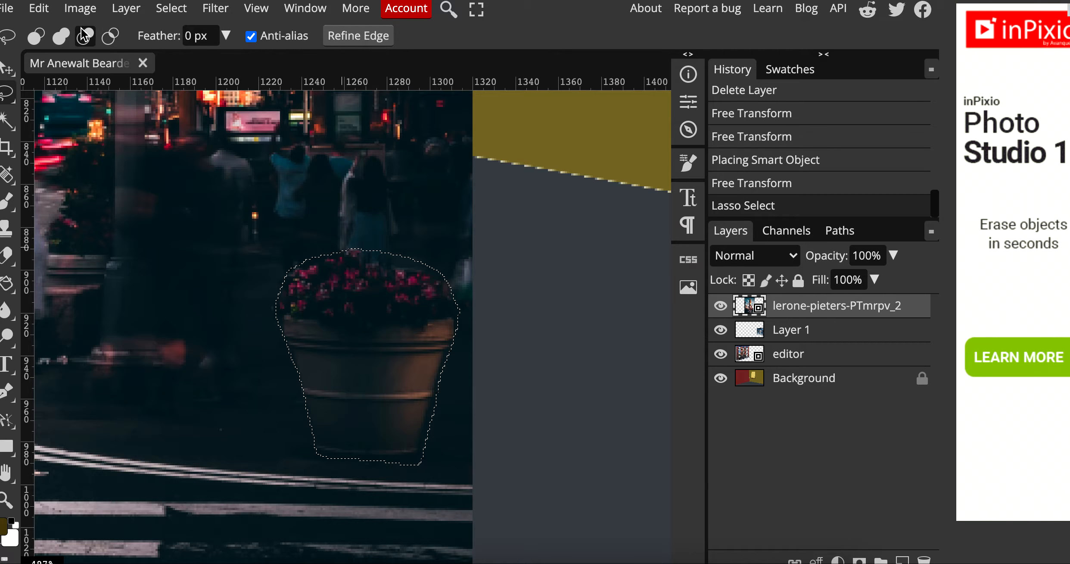
# - Copy the selected flower pot onto a new layer and hide the Flatiron street photo
pyautogui.click(39, 8)
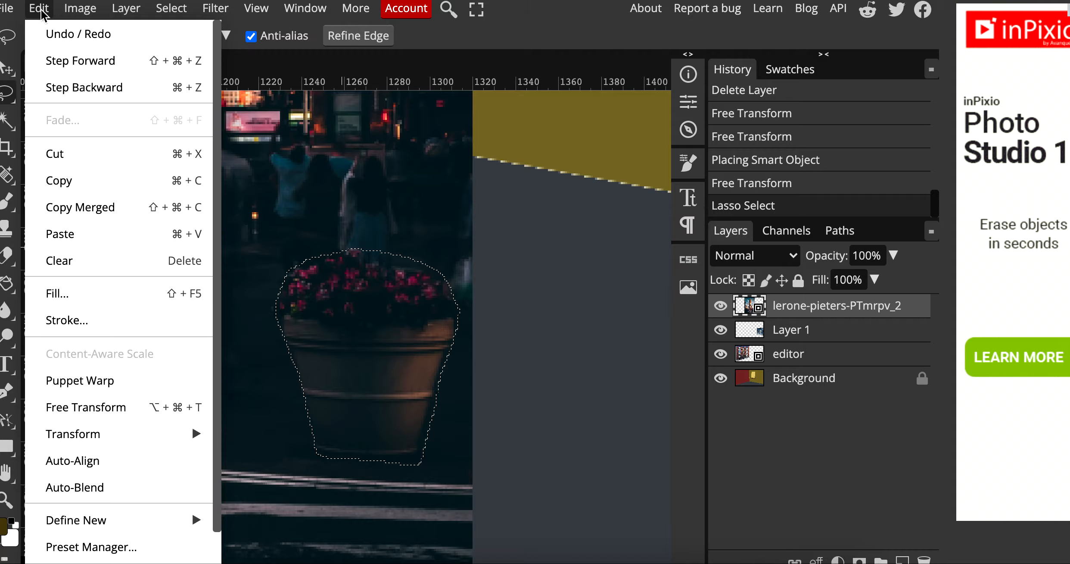
pyautogui.click(116, 187)
pyautogui.click(39, 8)
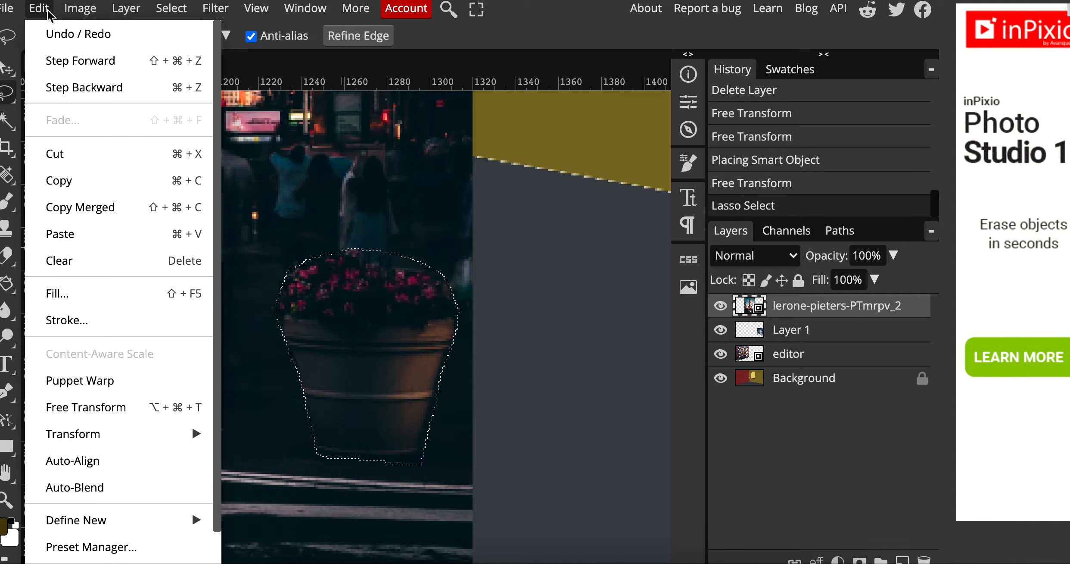
pyautogui.click(76, 232)
pyautogui.click(721, 330)
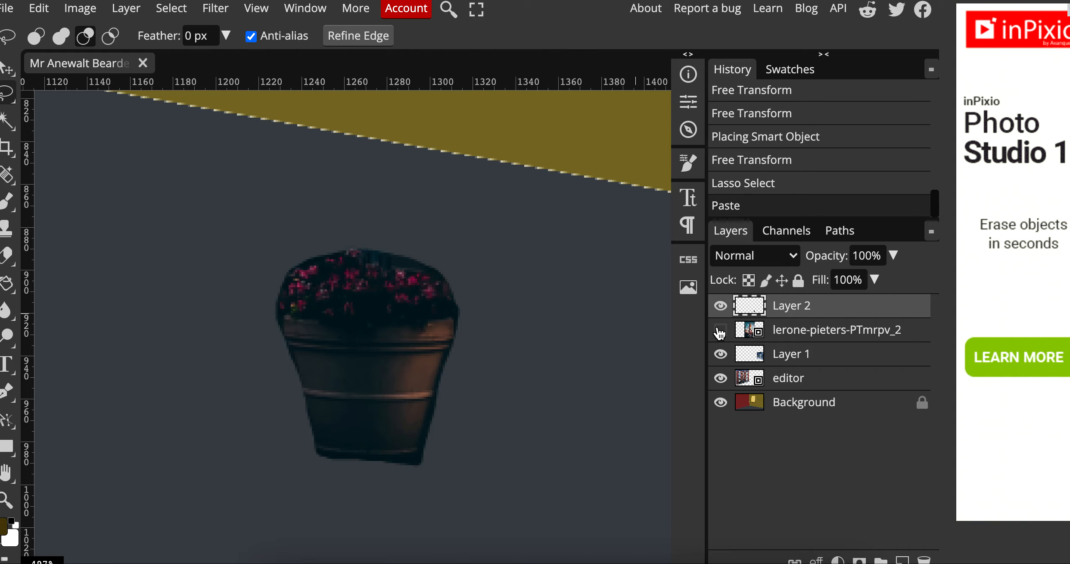
# - Check the flower pot cut-out by toggling layer visibility and delete the lerone-pieters-PTmrpv_2 photo layer
pyautogui.click(721, 305)
pyautogui.click(720, 305)
pyautogui.click(721, 330)
pyautogui.click(720, 330)
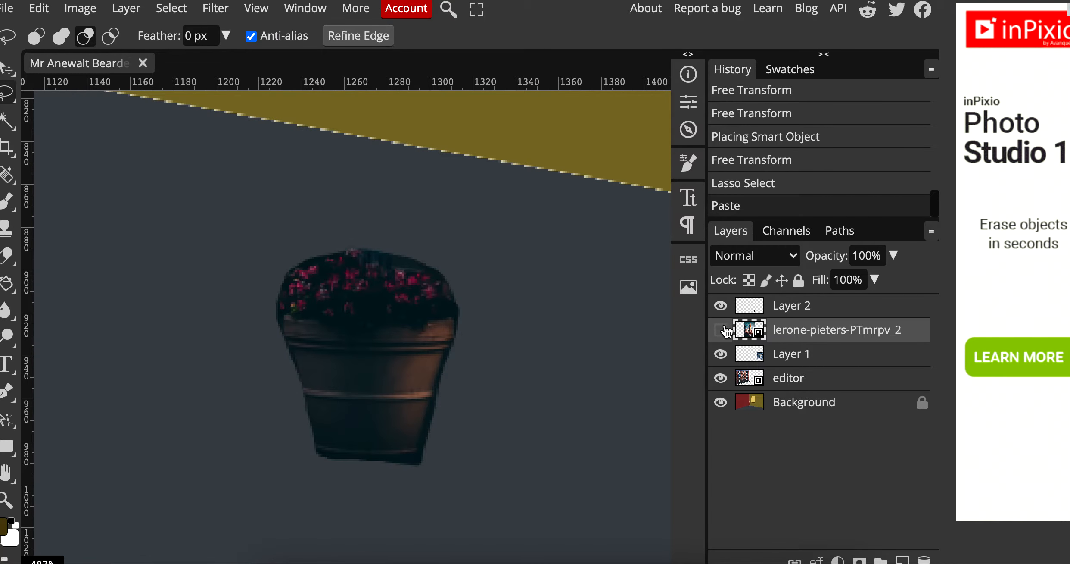
pyautogui.click(722, 330)
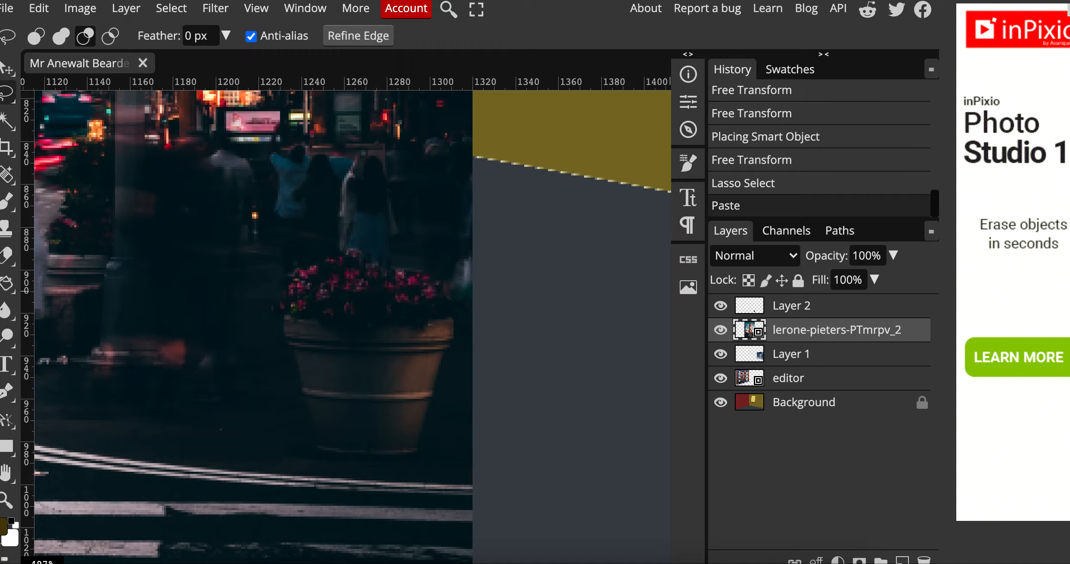
pyautogui.click(924, 559)
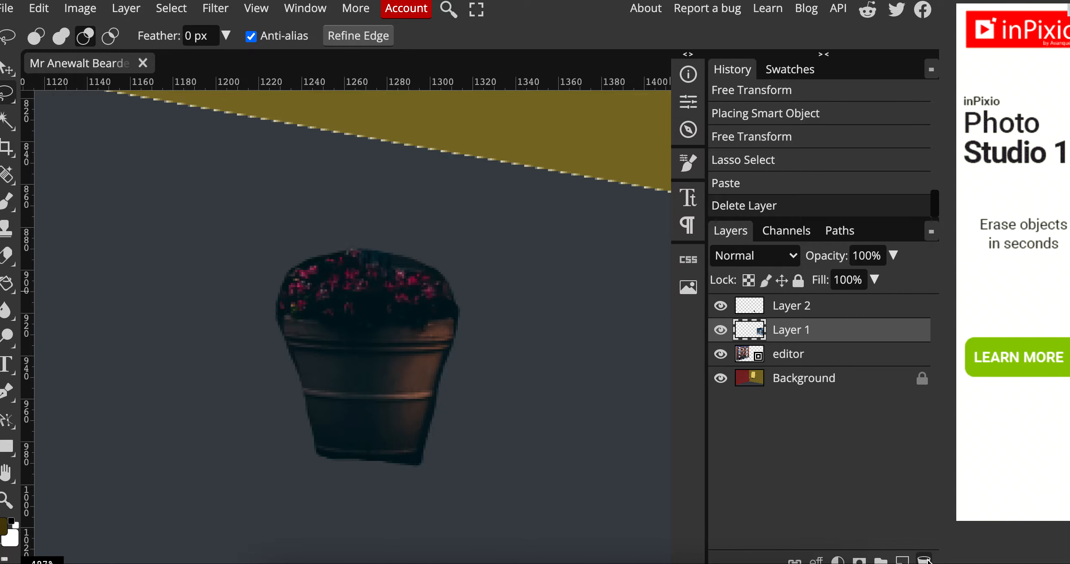
pyautogui.scroll(-3, 448, 342)
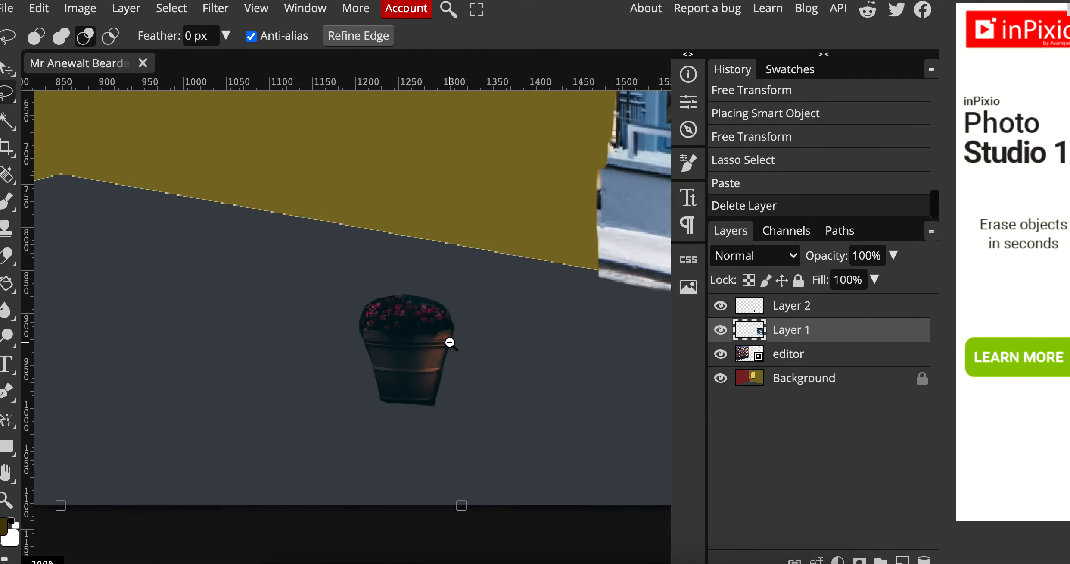
# - Move the flower pot cut-out onto the floor in the room's corner, where the brick building meets the olive wall
pyautogui.click(7, 67)
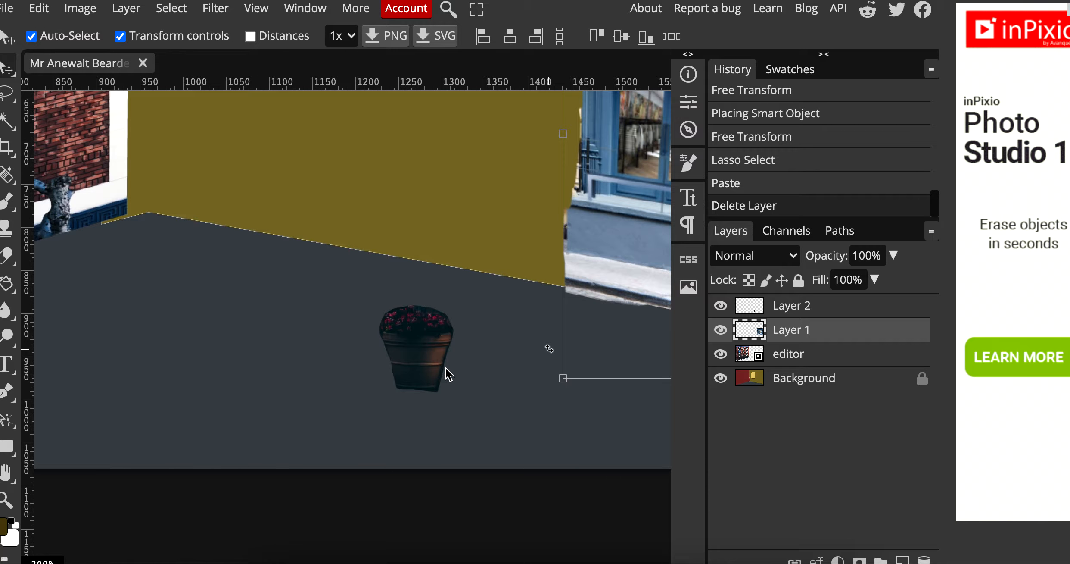
pyautogui.click(829, 318)
pyautogui.moveTo(427, 353); pyautogui.dragTo(143, 228)
pyautogui.scroll(-5, 249, 354)
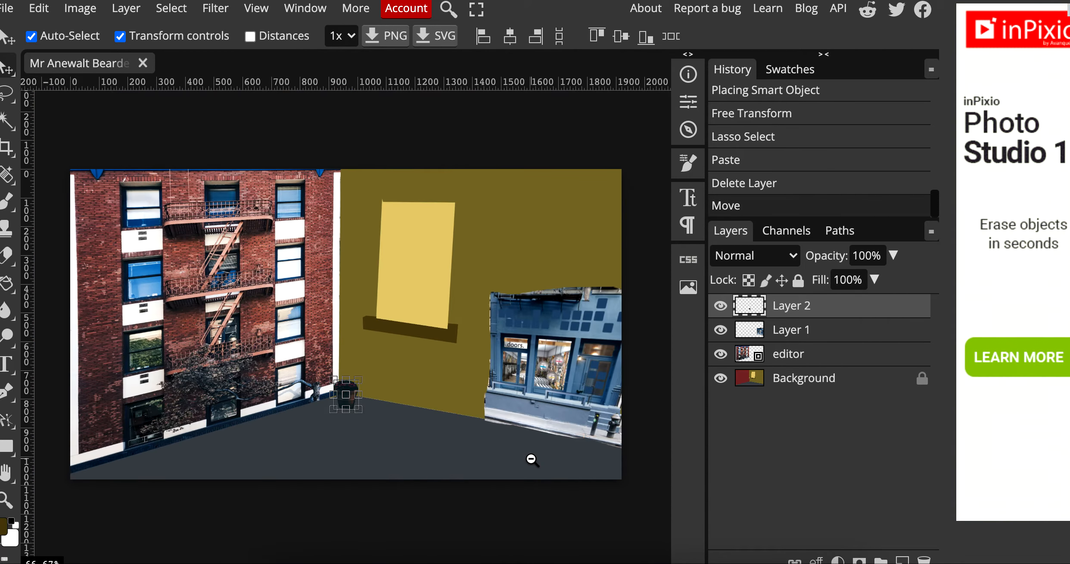
pyautogui.moveTo(478, 311); pyautogui.dragTo(442, 325)
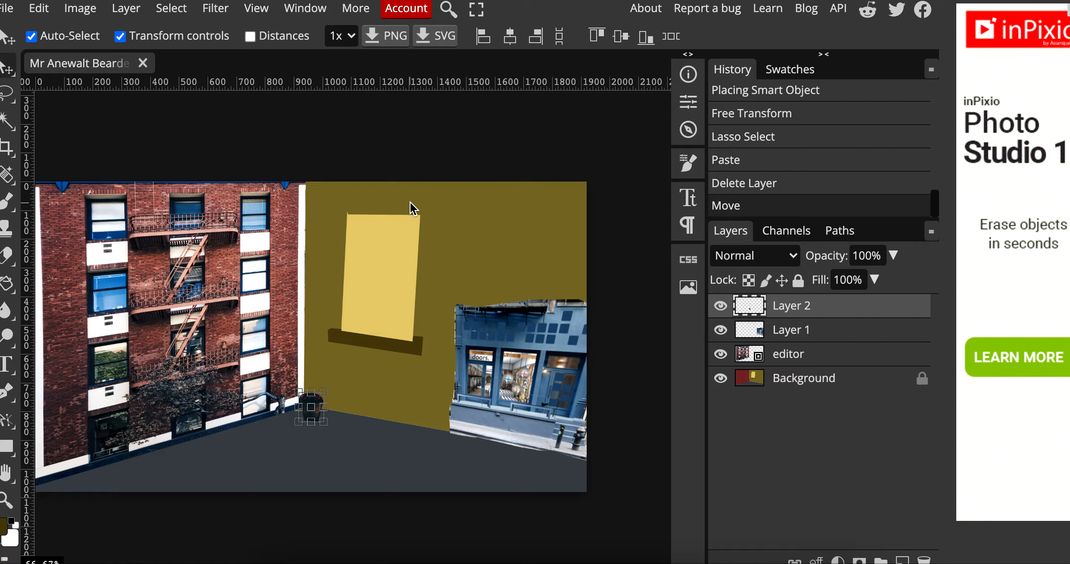
pyautogui.click(7, 92)
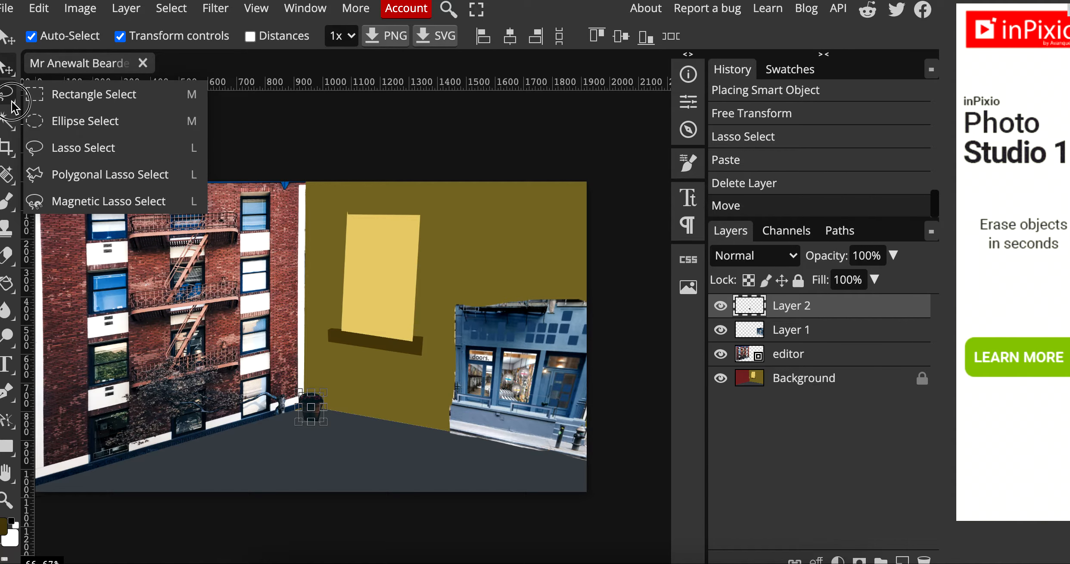
pyautogui.click(31, 146)
pyautogui.moveTo(513, 220)
pyautogui.mouseDown()
pyautogui.moveTo(455, 244)
pyautogui.moveTo(466, 267)
pyautogui.moveTo(528, 270)
pyautogui.moveTo(541, 241)
pyautogui.moveTo(523, 222)
pyautogui.mouseUp()
pyautogui.hotkey('ctrl', 'z')
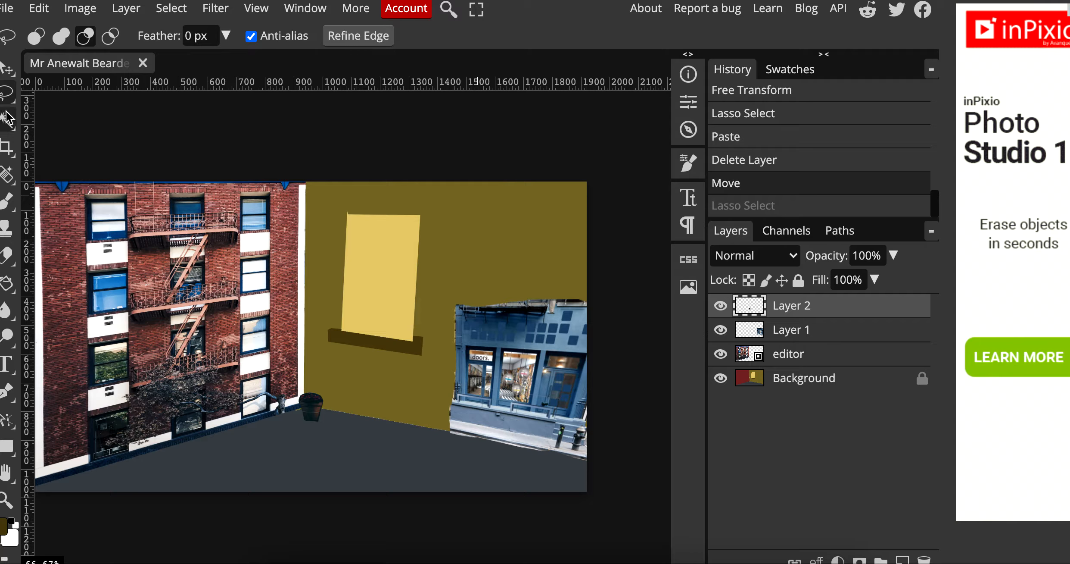
# - Select a thin horizontal strip across the top edge of the yellow window using the Polygonal Lasso
pyautogui.click(8, 92)
pyautogui.click(39, 174)
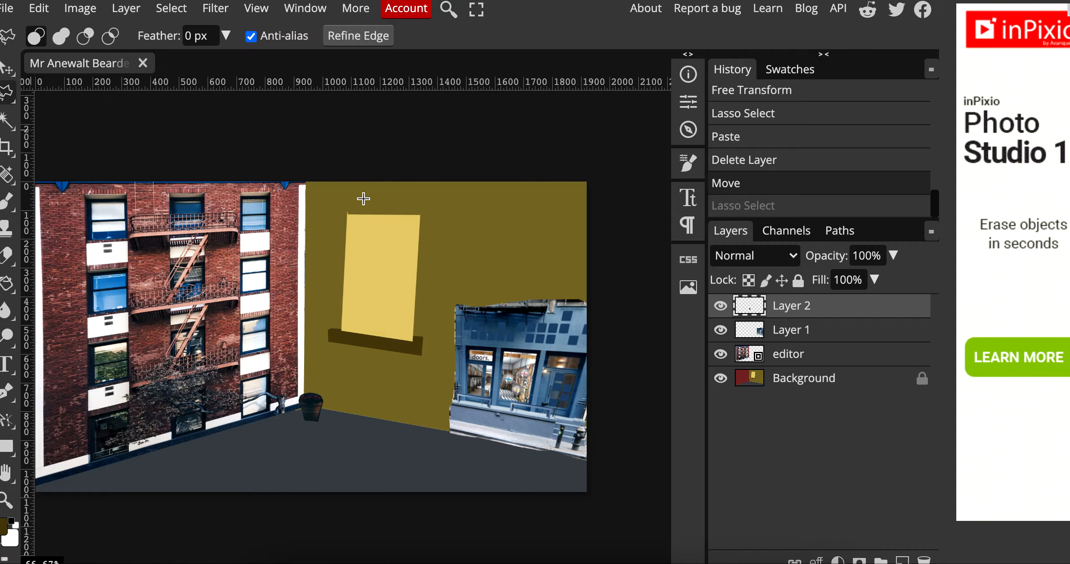
pyautogui.click(338, 226)
pyautogui.click(441, 228)
pyautogui.doubleClick(341, 209)
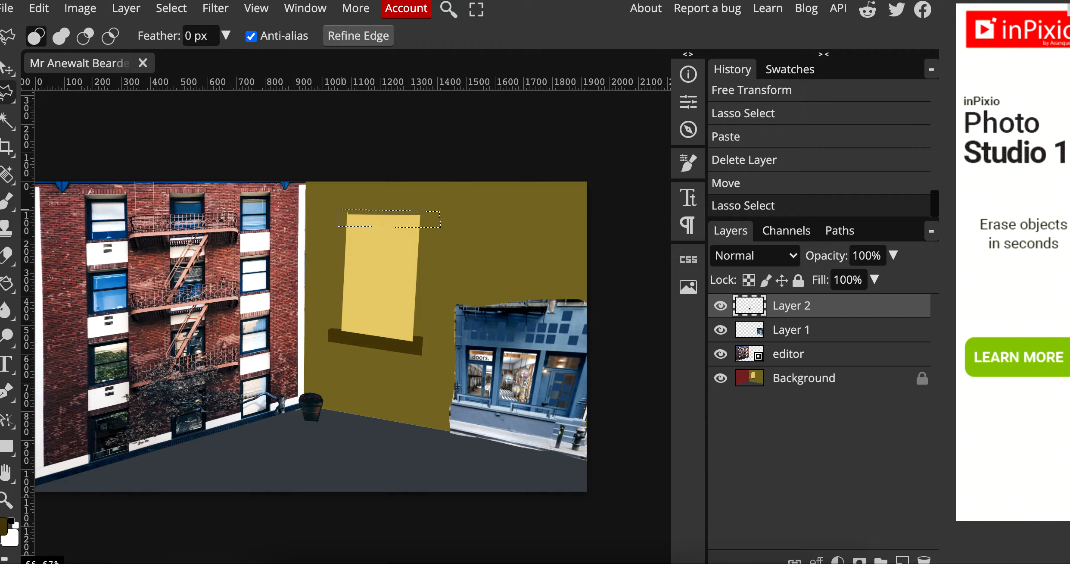
# - Set the foreground colour to near-black and fill the selected strip above the window using the Paint Bucket
pyautogui.click(7, 535)
pyautogui.moveTo(255, 324); pyautogui.dragTo(253, 358)
pyautogui.click(437, 375)
pyautogui.click(7, 283)
pyautogui.click(389, 221)
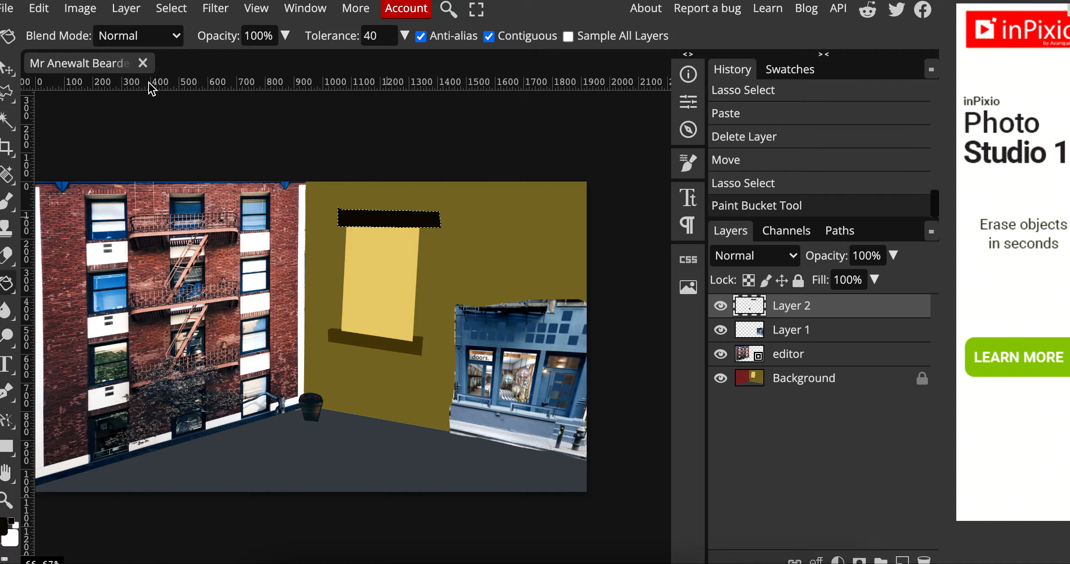
# - Place the kiana-bosman photo of the child with outstretched arms from the STOCK IMAGES folder into the collage
pyautogui.click(9, 9)
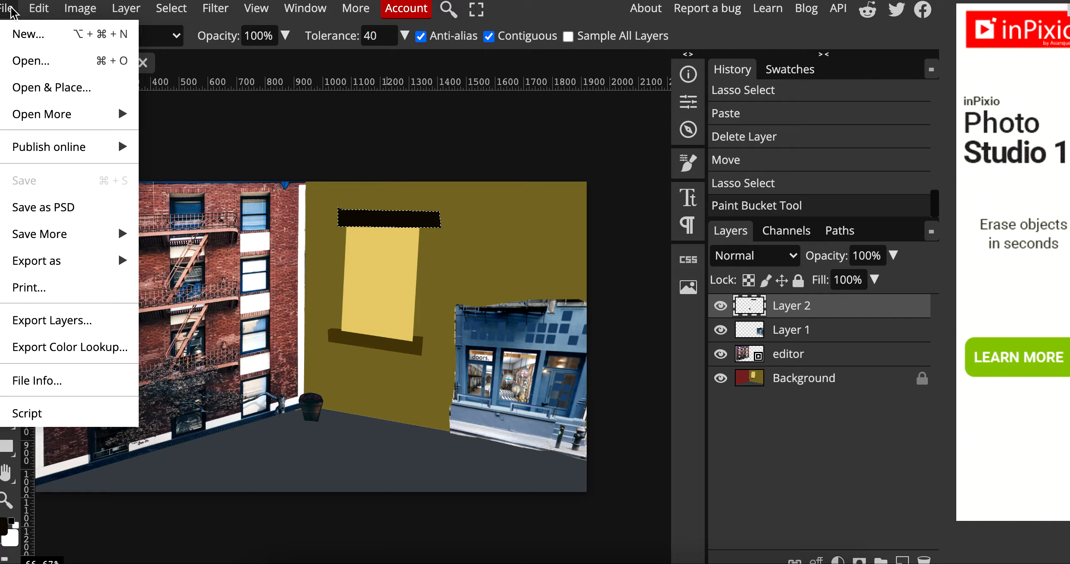
pyautogui.click(29, 90)
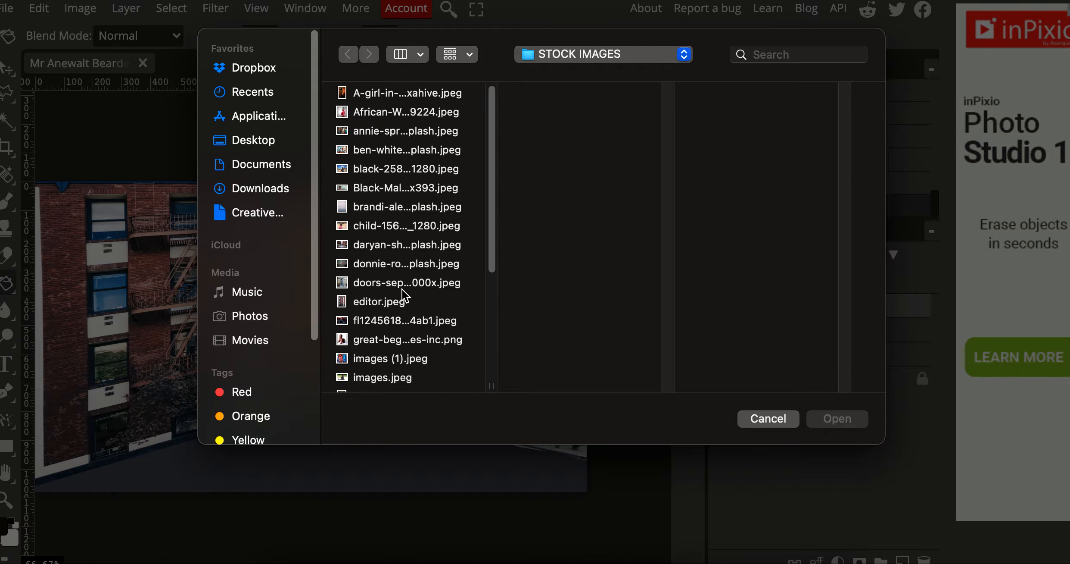
pyautogui.click(399, 301)
pyautogui.scroll(-1, 400, 309)
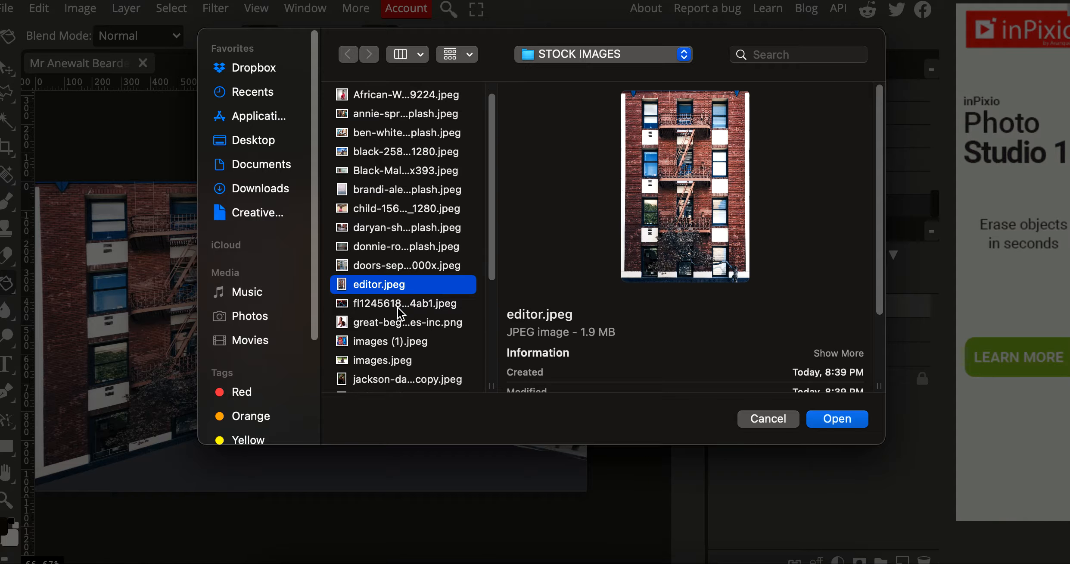
pyautogui.click(400, 310)
pyautogui.click(400, 324)
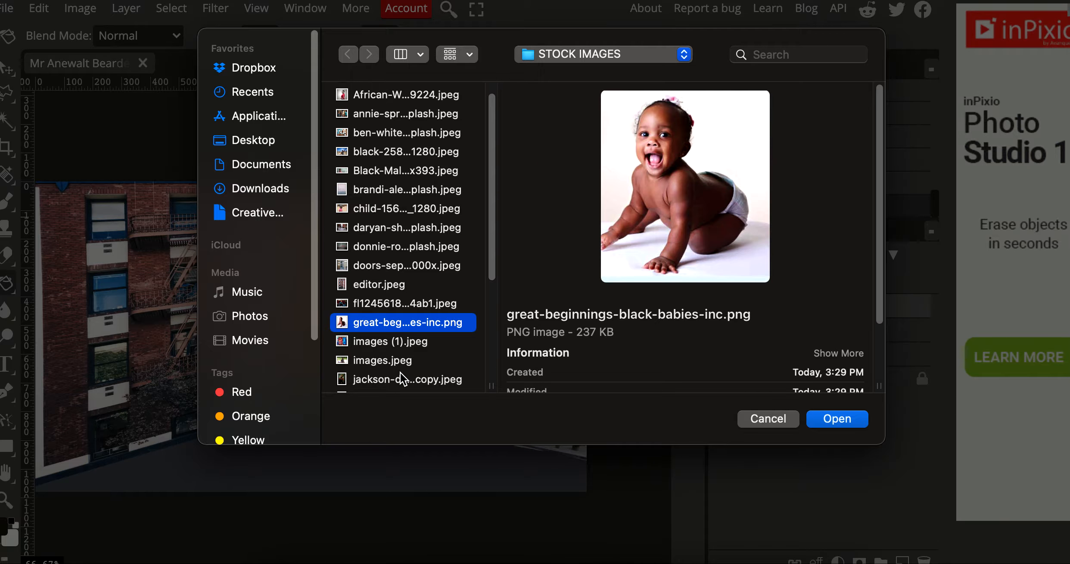
pyautogui.scroll(-3, 402, 371)
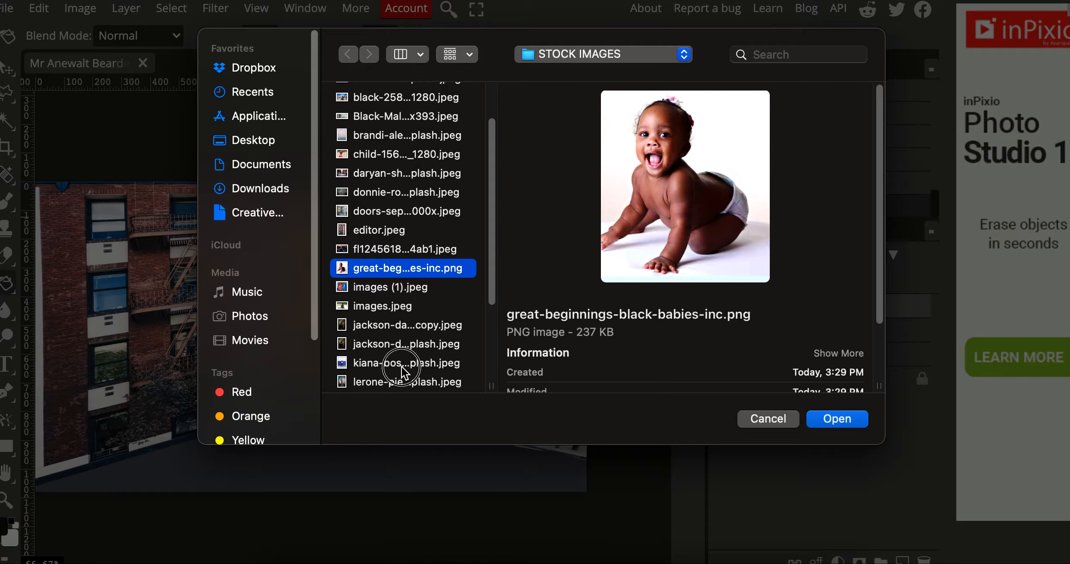
pyautogui.click(402, 364)
pyautogui.doubleClick(403, 364)
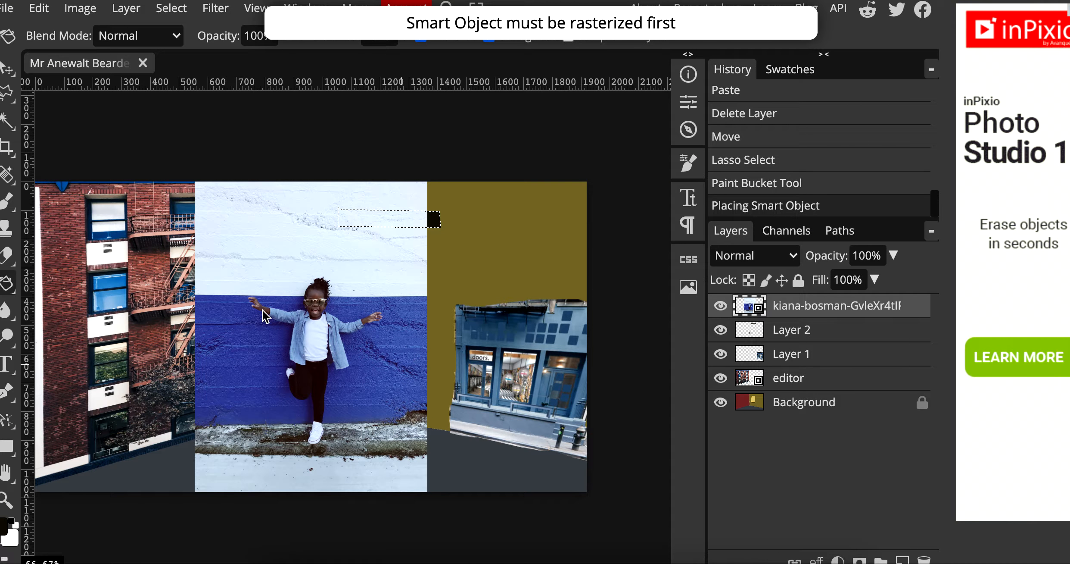
pyautogui.click(720, 306)
pyautogui.click(720, 306)
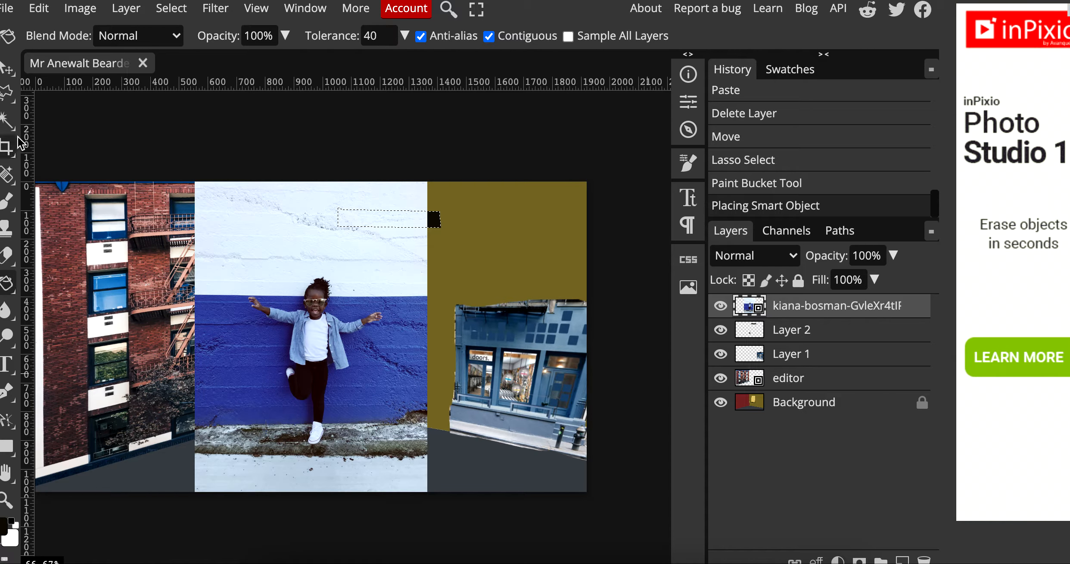
# - Try to lasso freehand around the whole child with the lasso in subtract-from-selection mode
pyautogui.click(7, 91)
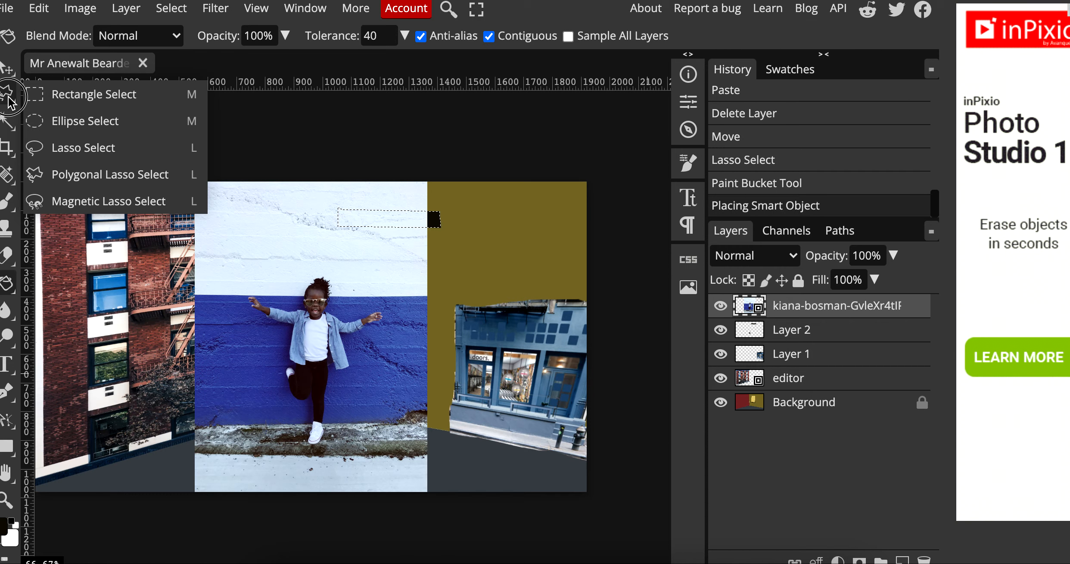
pyautogui.click(64, 151)
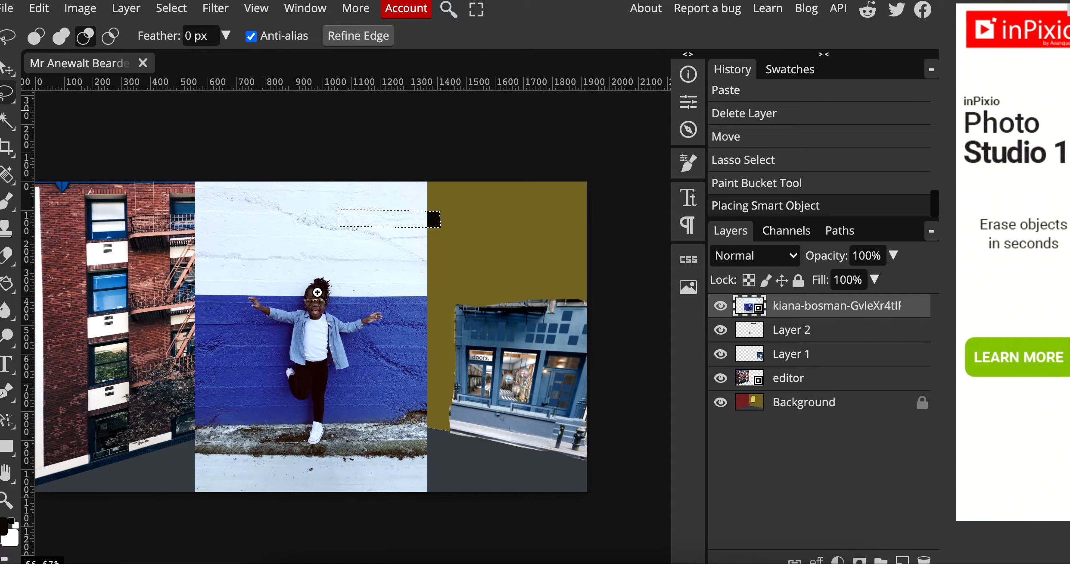
pyautogui.scroll(8, 318, 292)
pyautogui.moveTo(341, 418); pyautogui.dragTo(423, 427)
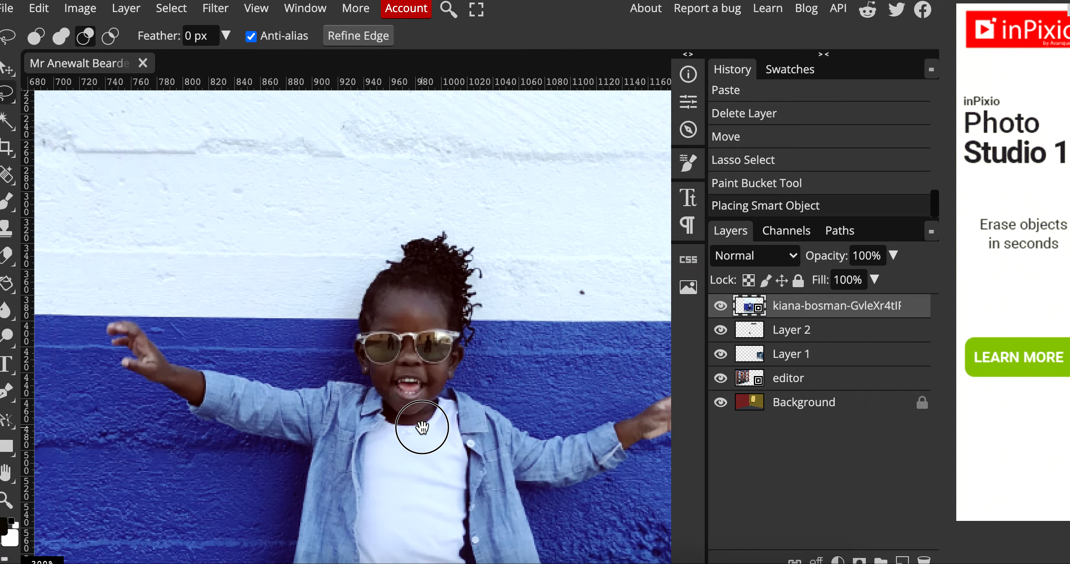
pyautogui.moveTo(407, 243)
pyautogui.mouseDown()
pyautogui.moveTo(364, 282)
pyautogui.moveTo(353, 371)
pyautogui.moveTo(327, 380)
pyautogui.moveTo(257, 380)
pyautogui.moveTo(176, 360)
pyautogui.moveTo(149, 324)
pyautogui.moveTo(115, 319)
pyautogui.moveTo(108, 339)
pyautogui.moveTo(132, 354)
pyautogui.moveTo(122, 358)
pyautogui.moveTo(127, 373)
pyautogui.moveTo(179, 405)
pyautogui.mouseUp()
pyautogui.moveTo(219, 433)
pyautogui.mouseDown()
pyautogui.moveTo(301, 460)
pyautogui.moveTo(292, 541)
pyautogui.moveTo(281, 265)
pyautogui.moveTo(276, 338)
pyautogui.moveTo(287, 364)
pyautogui.moveTo(267, 371)
pyautogui.moveTo(257, 397)
pyautogui.moveTo(279, 476)
pyautogui.moveTo(297, 500)
pyautogui.moveTo(360, 518)
pyautogui.moveTo(348, 332)
pyautogui.moveTo(360, 310)
pyautogui.moveTo(374, 432)
pyautogui.moveTo(360, 513)
pyautogui.moveTo(394, 517)
pyautogui.moveTo(428, 461)
pyautogui.moveTo(423, 311)
pyautogui.moveTo(453, 186)
pyautogui.moveTo(515, 201)
pyautogui.moveTo(548, 188)
pyautogui.moveTo(547, 158)
pyautogui.moveTo(526, 438)
pyautogui.moveTo(497, 320)
pyautogui.moveTo(634, 277)
pyautogui.moveTo(665, 254)
pyautogui.moveTo(675, 224)
pyautogui.moveTo(577, 300)
pyautogui.moveTo(644, 263)
pyautogui.moveTo(665, 205)
pyautogui.moveTo(470, 212)
pyautogui.moveTo(446, 151)
pyautogui.moveTo(456, 304)
pyautogui.moveTo(459, 255)
pyautogui.moveTo(439, 196)
pyautogui.moveTo(361, 196)
pyautogui.moveTo(351, 241)
pyautogui.moveTo(310, 252)
pyautogui.moveTo(296, 313)
pyautogui.moveTo(224, 341)
pyautogui.moveTo(108, 285)
pyautogui.moveTo(73, 293)
pyautogui.moveTo(100, 365)
pyautogui.moveTo(245, 436)
pyautogui.moveTo(244, 487)
pyautogui.moveTo(244, 224)
pyautogui.mouseUp()
pyautogui.press('space')
pyautogui.press('space')
pyautogui.press('space')
pyautogui.press('space')
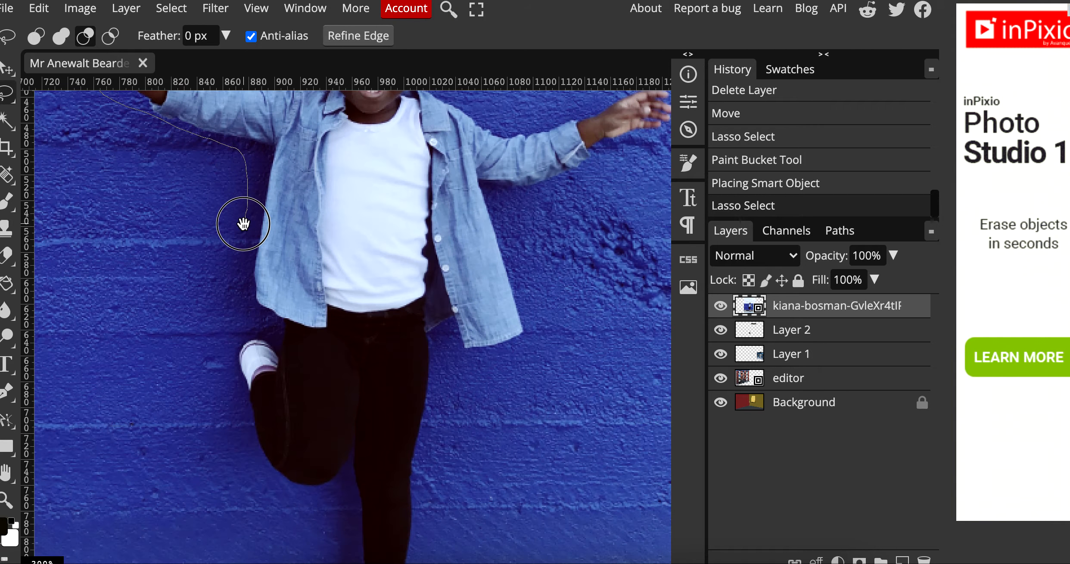
pyautogui.moveTo(243, 260)
pyautogui.mouseDown()
pyautogui.moveTo(250, 313)
pyautogui.moveTo(233, 329)
pyautogui.moveTo(226, 376)
pyautogui.moveTo(253, 454)
pyautogui.moveTo(278, 493)
pyautogui.moveTo(336, 509)
pyautogui.moveTo(345, 338)
pyautogui.moveTo(334, 504)
pyautogui.moveTo(343, 525)
pyautogui.moveTo(376, 526)
pyautogui.moveTo(411, 509)
pyautogui.moveTo(428, 471)
pyautogui.moveTo(432, 306)
pyautogui.moveTo(454, 164)
pyautogui.moveTo(476, 191)
pyautogui.moveTo(533, 175)
pyautogui.moveTo(533, 420)
pyautogui.moveTo(535, 358)
pyautogui.moveTo(506, 273)
pyautogui.moveTo(588, 256)
pyautogui.moveTo(680, 205)
pyautogui.moveTo(584, 259)
pyautogui.moveTo(582, 220)
pyautogui.moveTo(541, 208)
pyautogui.moveTo(426, 250)
pyautogui.moveTo(393, 247)
pyautogui.moveTo(353, 215)
pyautogui.moveTo(352, 168)
pyautogui.moveTo(348, 292)
pyautogui.moveTo(358, 223)
pyautogui.mouseUp()
pyautogui.press('space')
pyautogui.press('space')
pyautogui.press('space')
pyautogui.press('space')
pyautogui.moveTo(320, 184)
pyautogui.mouseDown()
pyautogui.moveTo(270, 186)
pyautogui.moveTo(265, 197)
pyautogui.mouseUp()
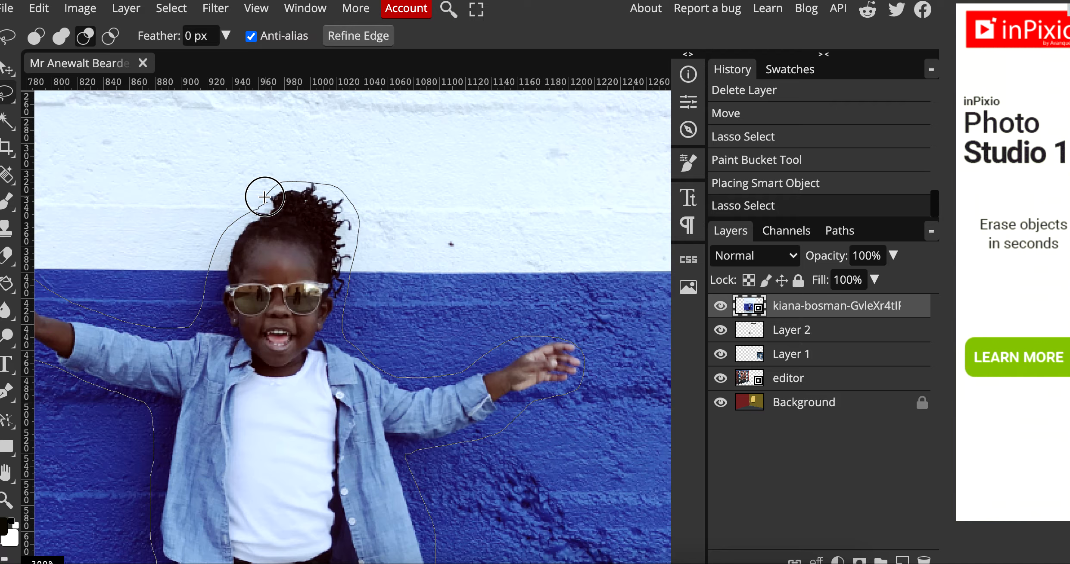
pyautogui.moveTo(264, 204); pyautogui.dragTo(264, 205)
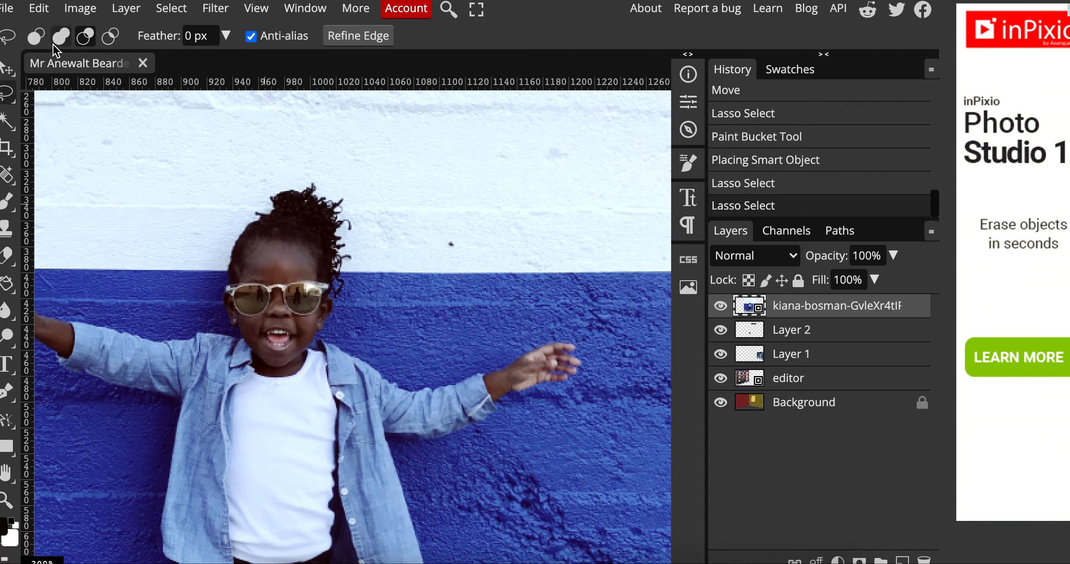
# - Set the lasso to new-selection mode and trace a freehand selection loosely around the entire child
pyautogui.click(36, 41)
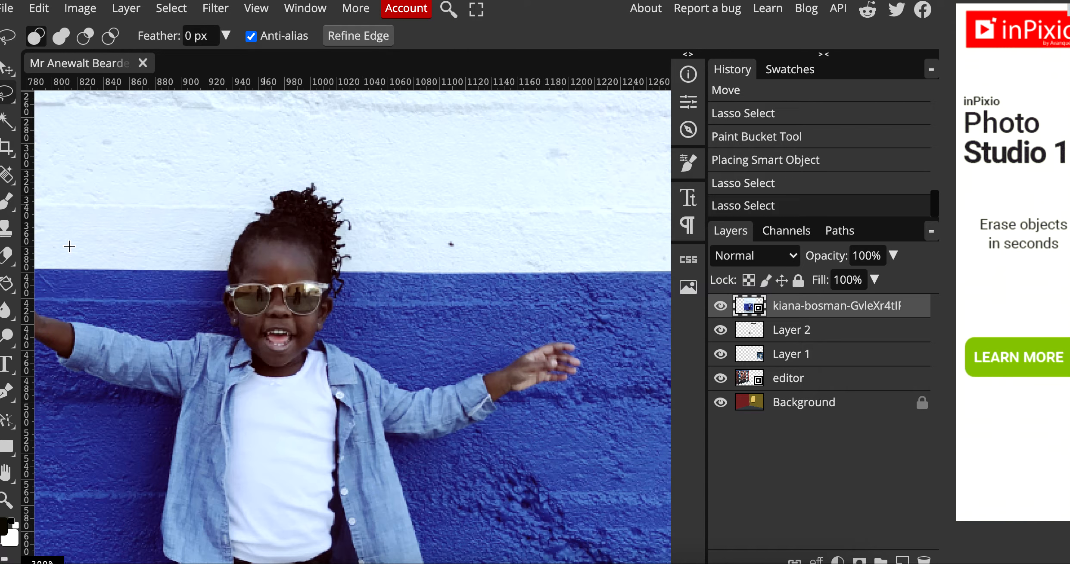
pyautogui.keyDown('alt'); pyautogui.click(275, 449); pyautogui.keyUp('alt')
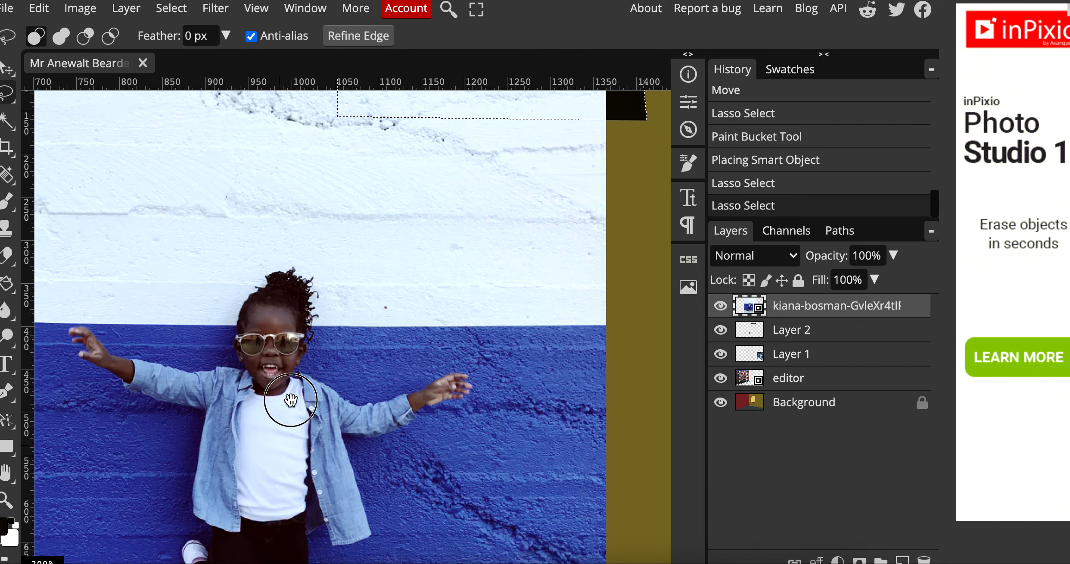
pyautogui.moveTo(275, 449); pyautogui.dragTo(305, 321)
pyautogui.keyDown('alt'); pyautogui.click(302, 360); pyautogui.keyUp('alt')
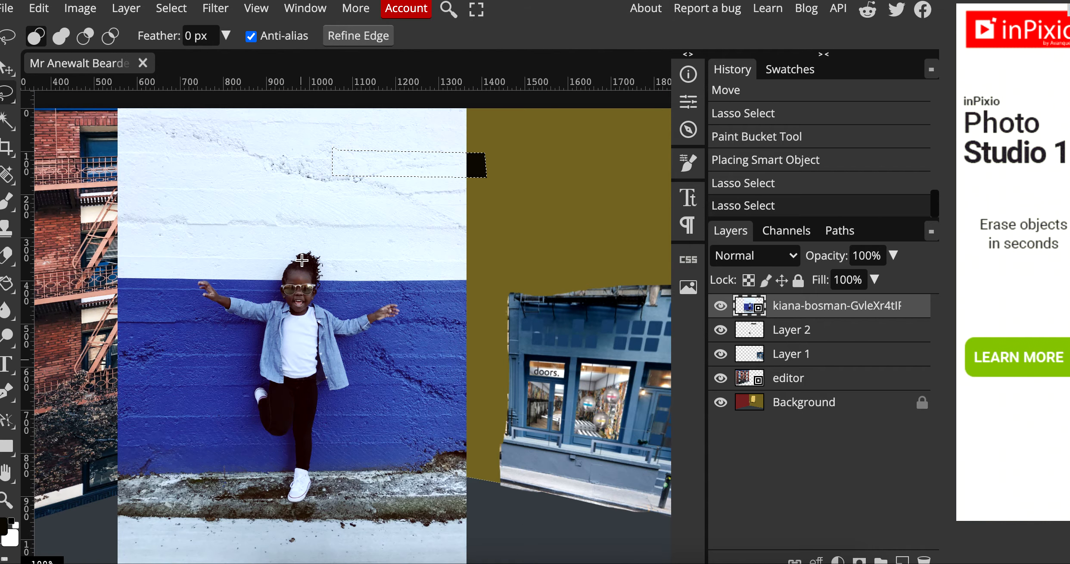
pyautogui.moveTo(293, 257)
pyautogui.mouseDown()
pyautogui.moveTo(268, 301)
pyautogui.moveTo(244, 302)
pyautogui.moveTo(205, 279)
pyautogui.moveTo(194, 288)
pyautogui.moveTo(264, 325)
pyautogui.moveTo(253, 396)
pyautogui.moveTo(267, 432)
pyautogui.moveTo(292, 449)
pyautogui.moveTo(293, 506)
pyautogui.moveTo(313, 481)
pyautogui.moveTo(322, 394)
pyautogui.moveTo(353, 383)
pyautogui.moveTo(346, 343)
pyautogui.moveTo(406, 308)
pyautogui.moveTo(385, 299)
pyautogui.moveTo(342, 313)
pyautogui.moveTo(321, 302)
pyautogui.moveTo(326, 257)
pyautogui.moveTo(299, 249)
pyautogui.mouseUp()
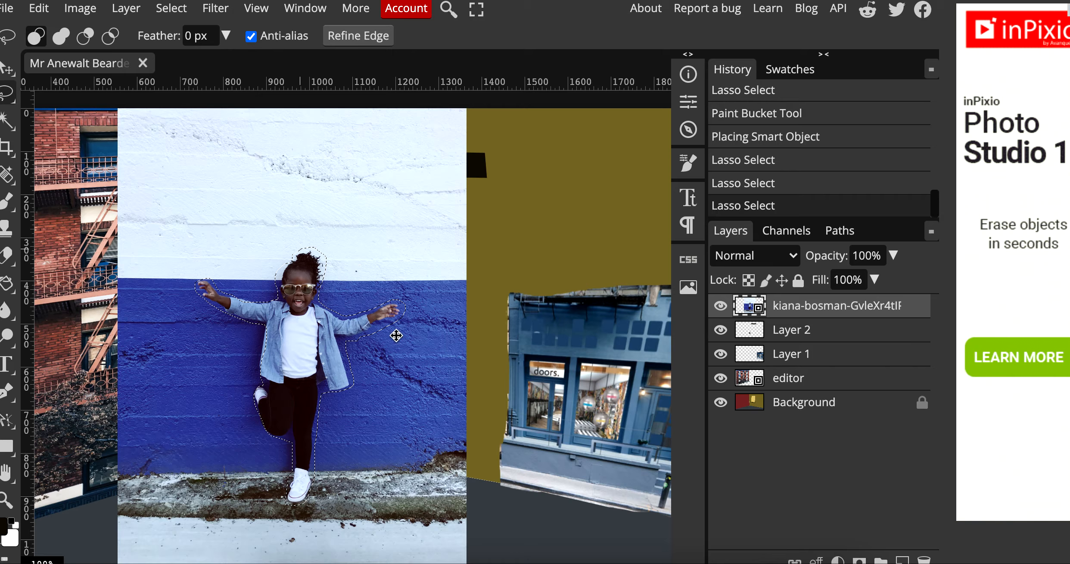
# - Check the selection outline around the child up close and switch the lasso to add-to-selection mode
pyautogui.click(306, 301)
pyautogui.click(319, 314)
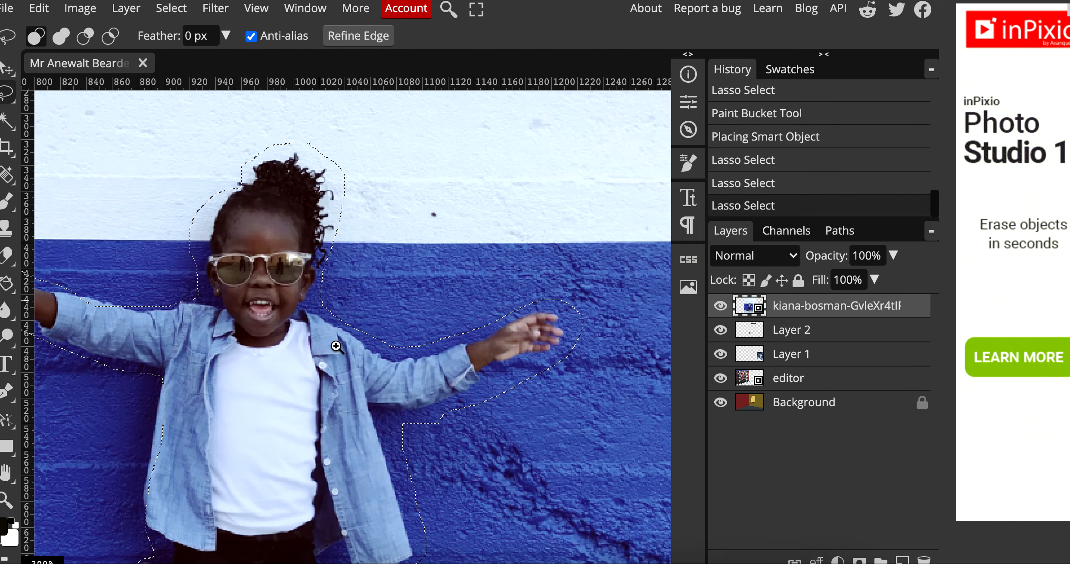
pyautogui.click(318, 317)
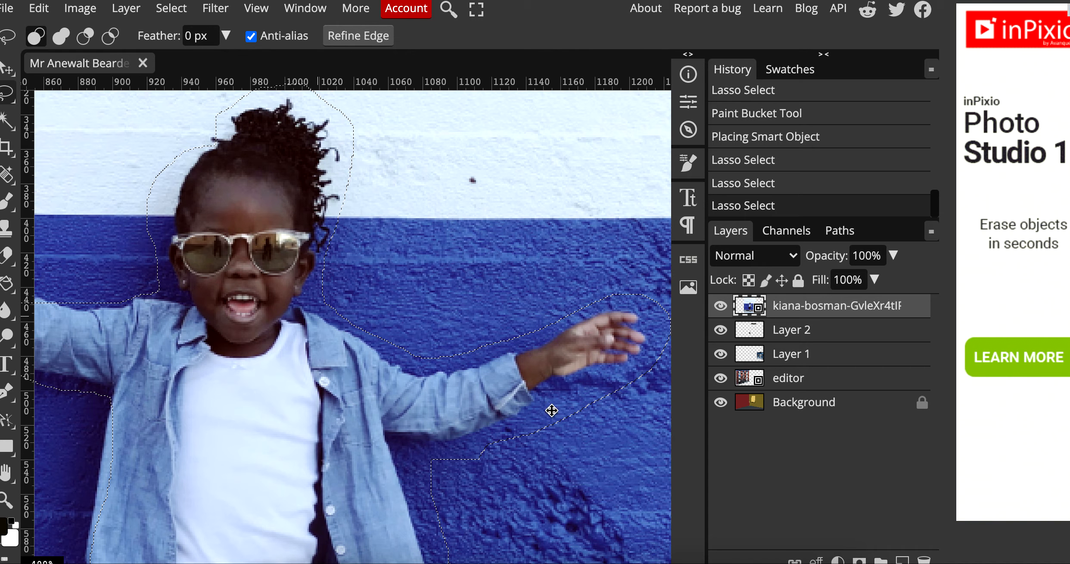
pyautogui.click(63, 38)
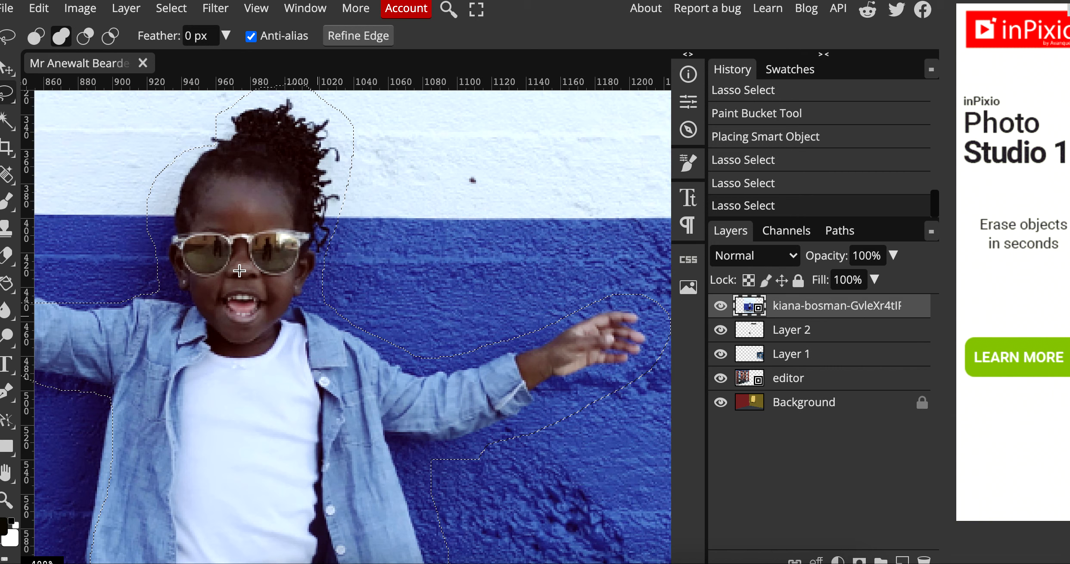
pyautogui.scroll(-1, 177, 361)
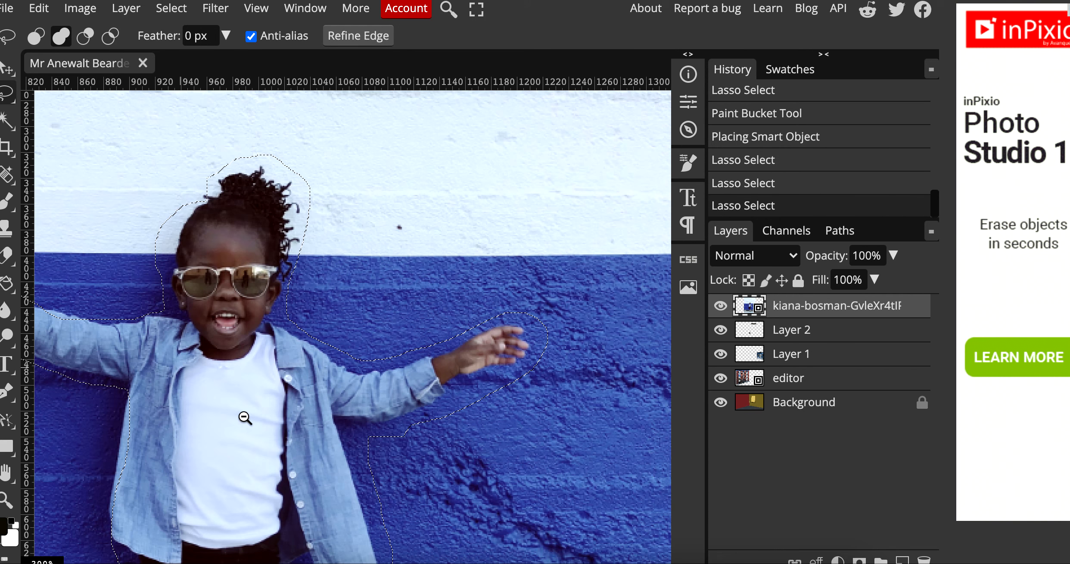
pyautogui.scroll(-1, 332, 313)
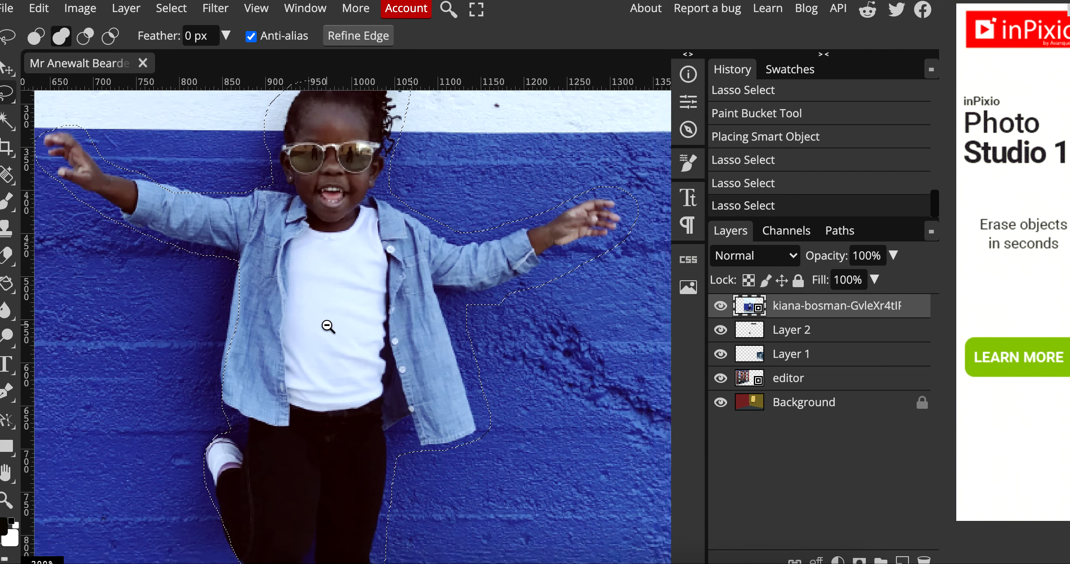
pyautogui.scroll(-1, 318, 356)
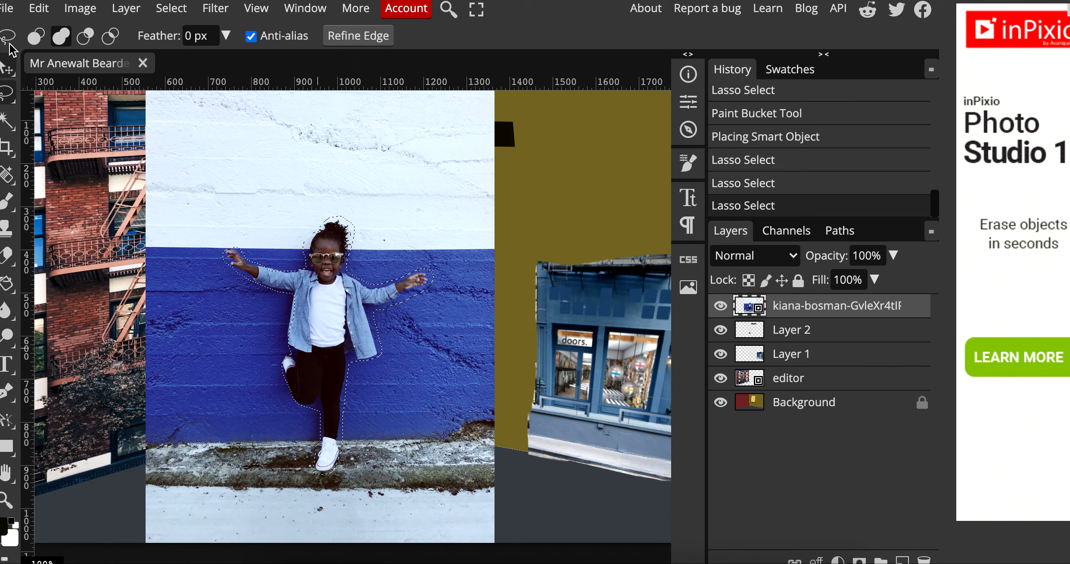
# - Copy the selected child and paste the cut-out onto a new layer
pyautogui.click(38, 8)
pyautogui.click(77, 183)
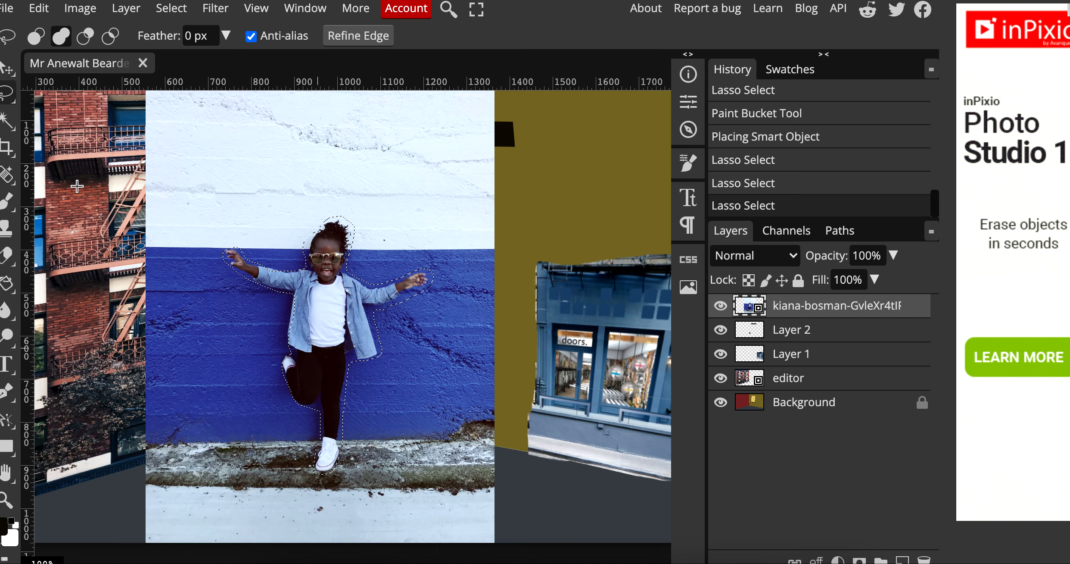
pyautogui.click(45, 14)
pyautogui.click(84, 231)
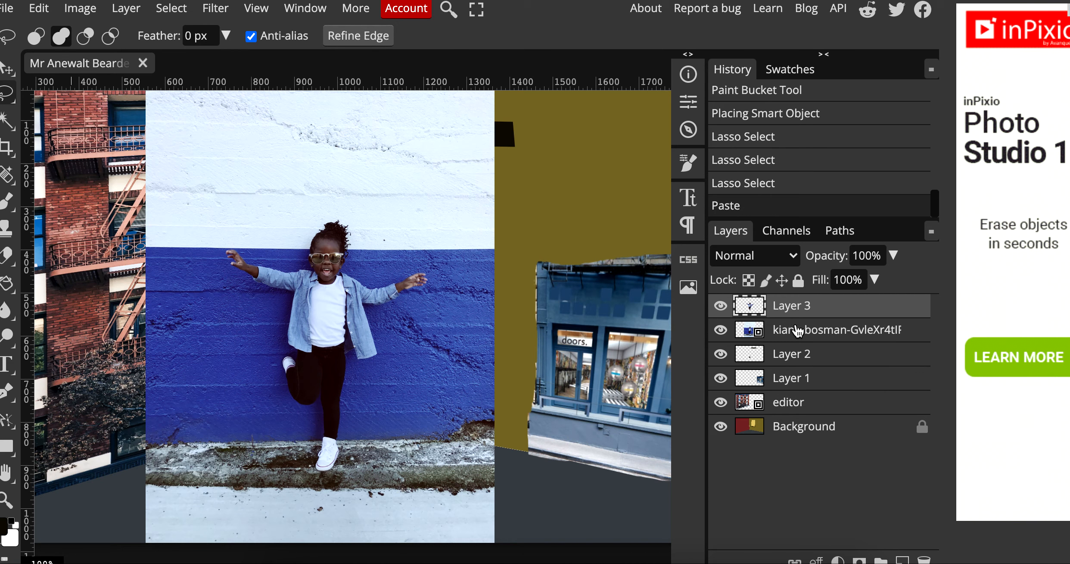
# - Toggle the original child photo layer's visibility to check the cut-out, and delete the original photo layer
pyautogui.click(720, 330)
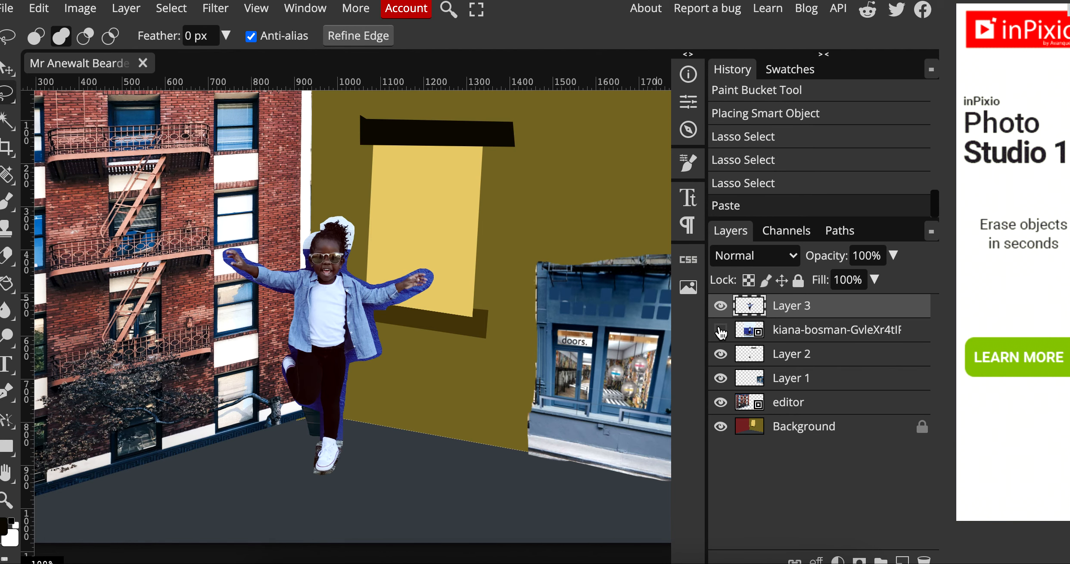
pyautogui.click(720, 330)
pyautogui.click(804, 338)
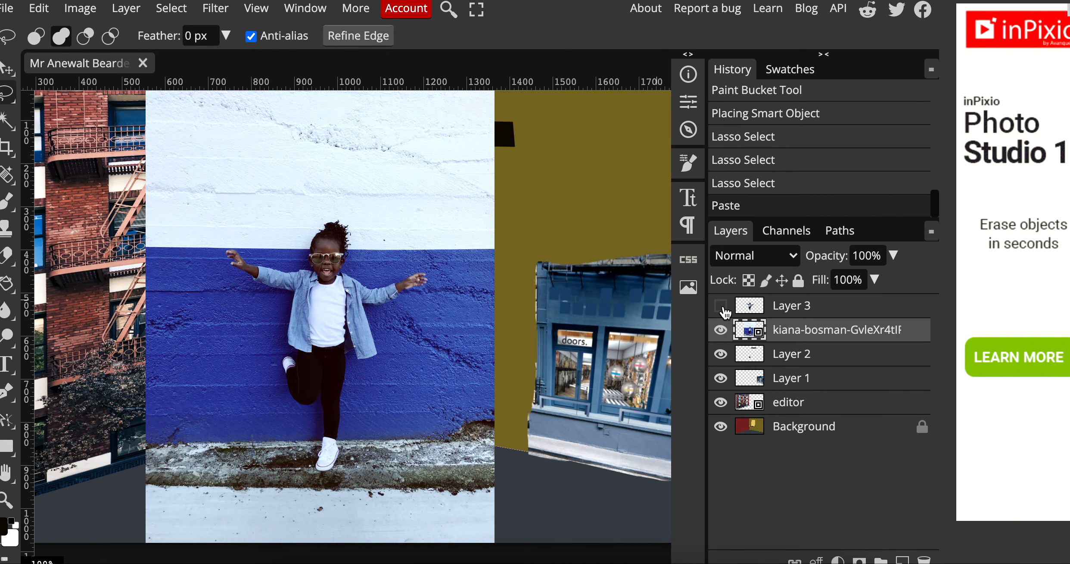
pyautogui.click(720, 330)
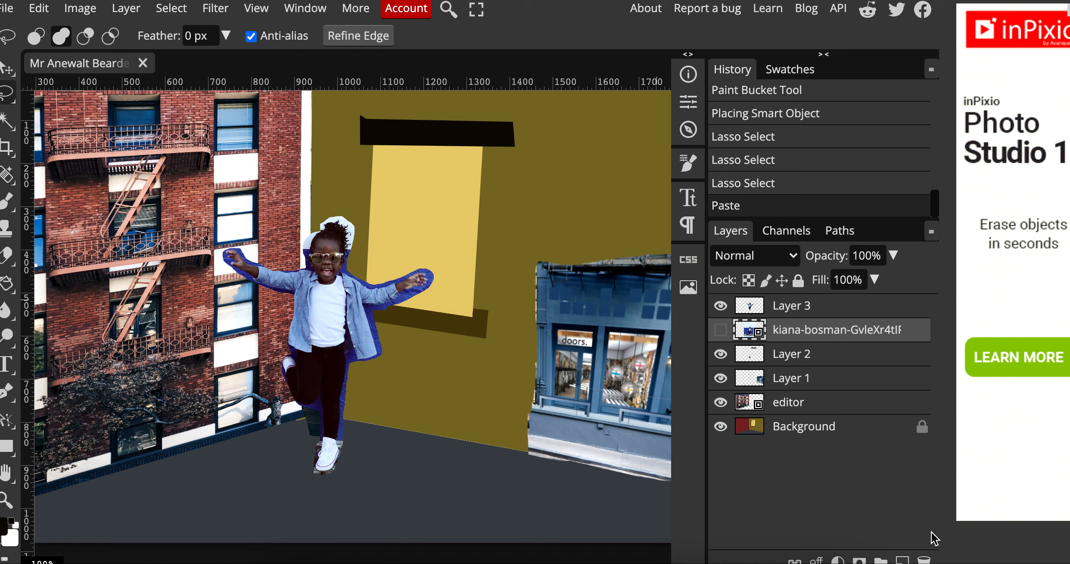
pyautogui.click(923, 557)
# - Move the child cut-out down onto the floor in front of the yellow window with the Move tool
pyautogui.click(804, 307)
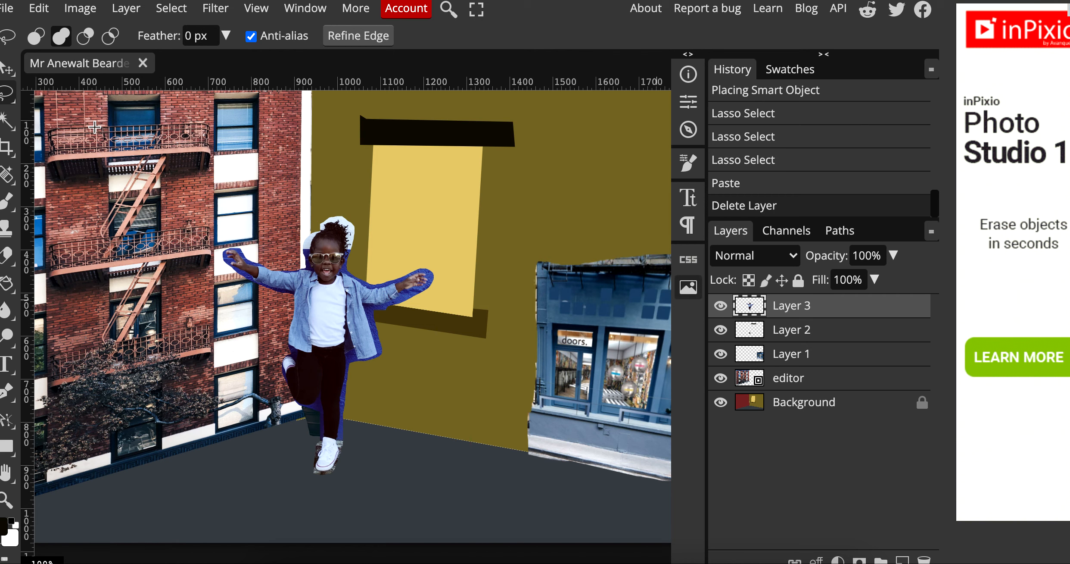
pyautogui.click(10, 71)
pyautogui.moveTo(351, 345); pyautogui.dragTo(409, 406)
pyautogui.click(565, 482)
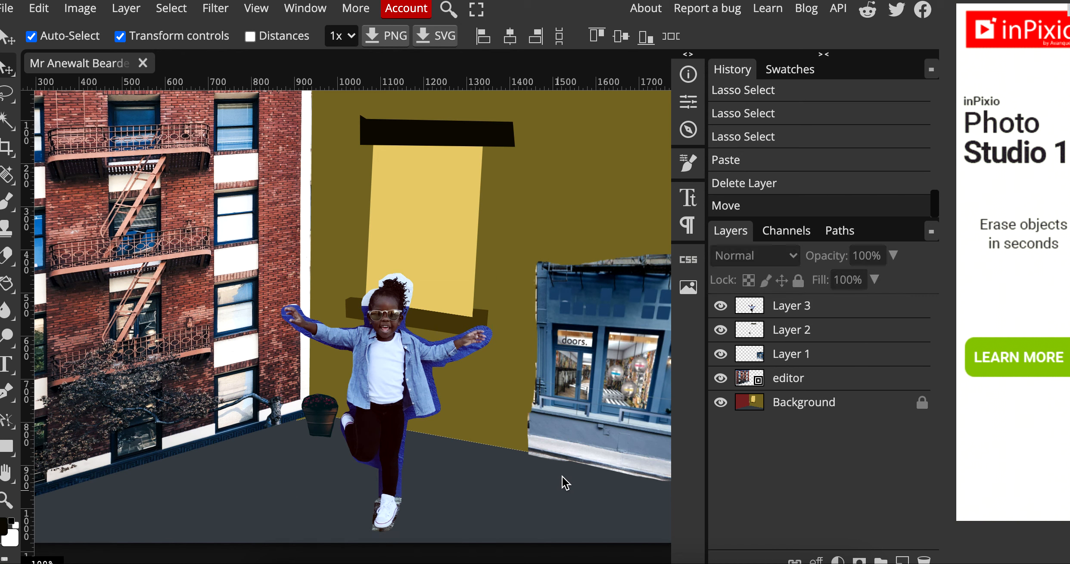
pyautogui.keyDown('alt'); pyautogui.click(255, 381); pyautogui.keyUp('alt')
pyautogui.keyDown('alt'); pyautogui.click(254, 381); pyautogui.keyUp('alt')
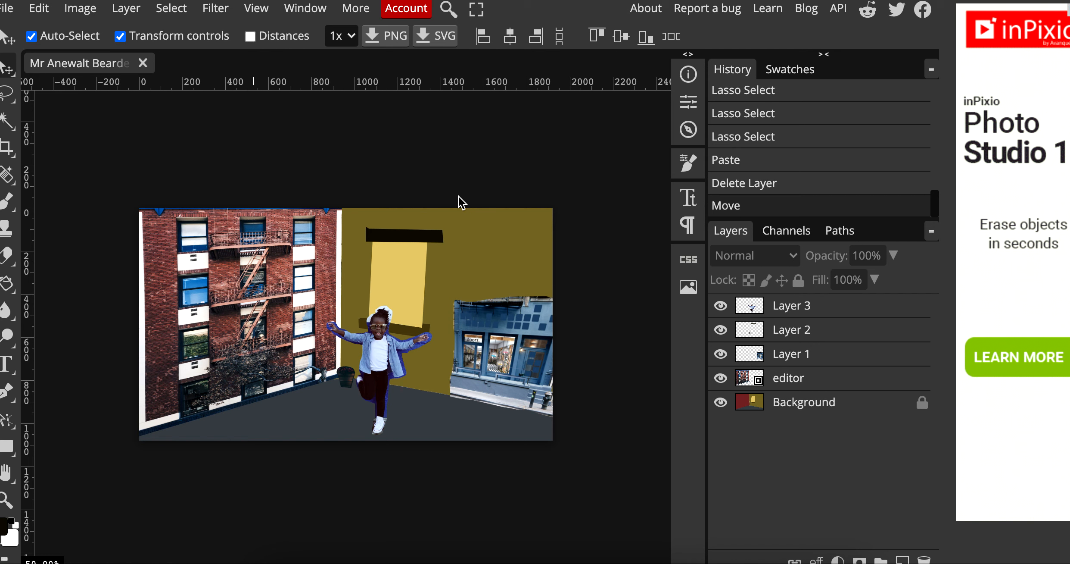
# - Save the collage as a PSD file on the Desktop, keeping the suggested file name
pyautogui.click(5, 9)
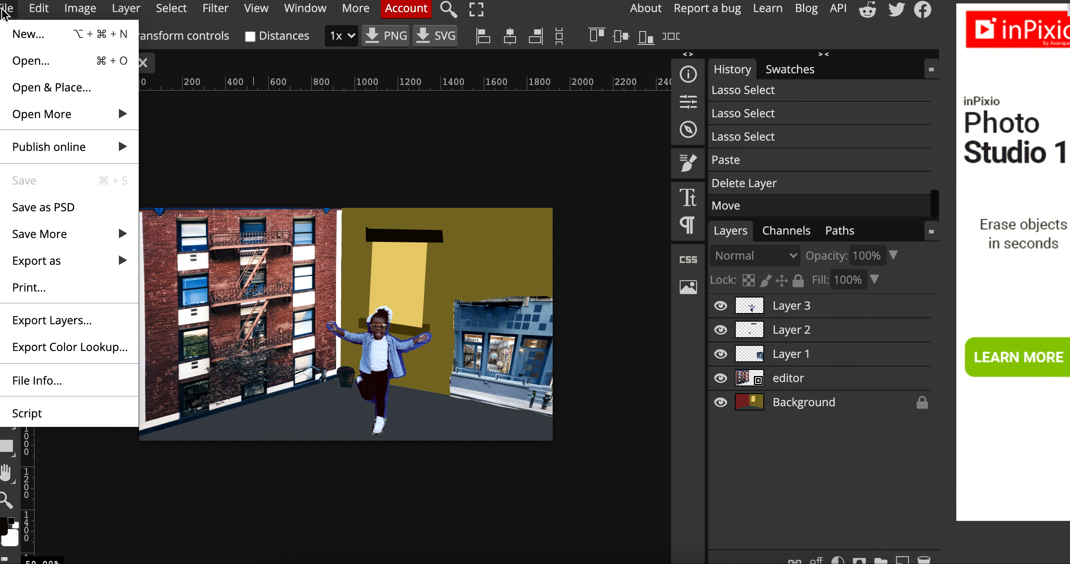
pyautogui.click(75, 209)
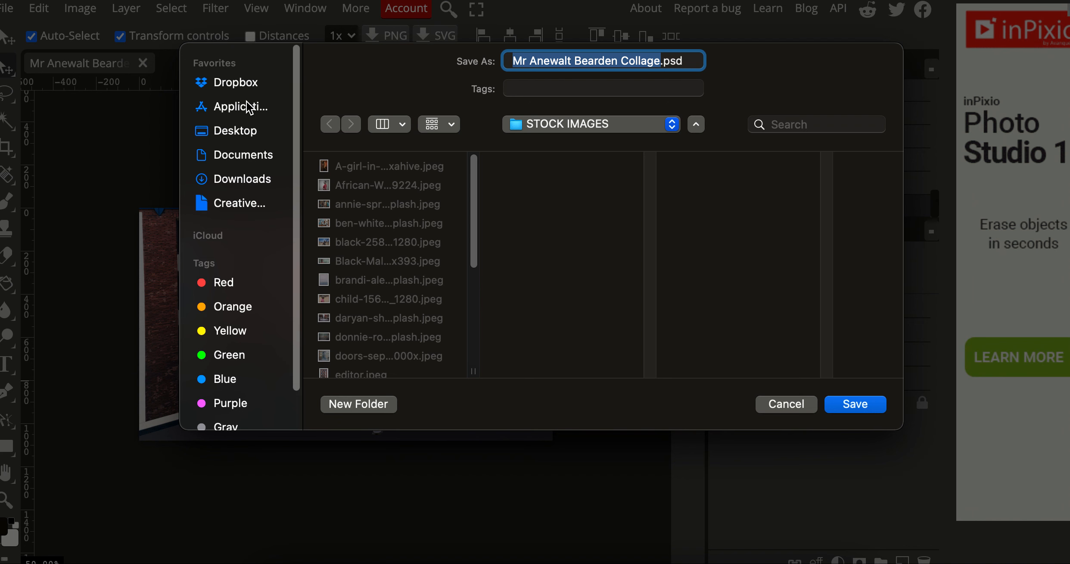
pyautogui.click(228, 133)
pyautogui.click(855, 403)
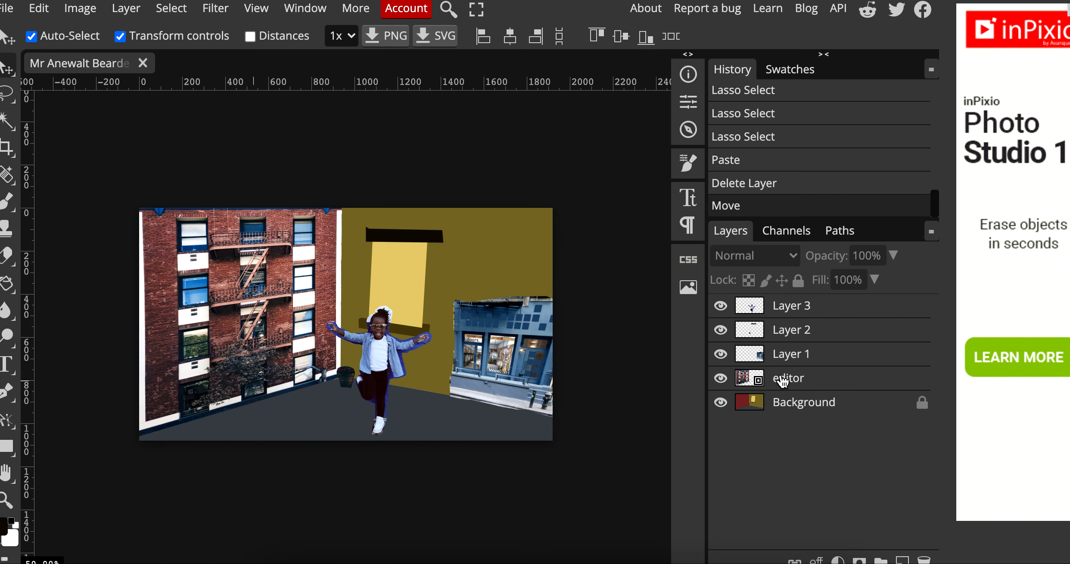
# - Open the project's file and save commands
pyautogui.click(7, 9)
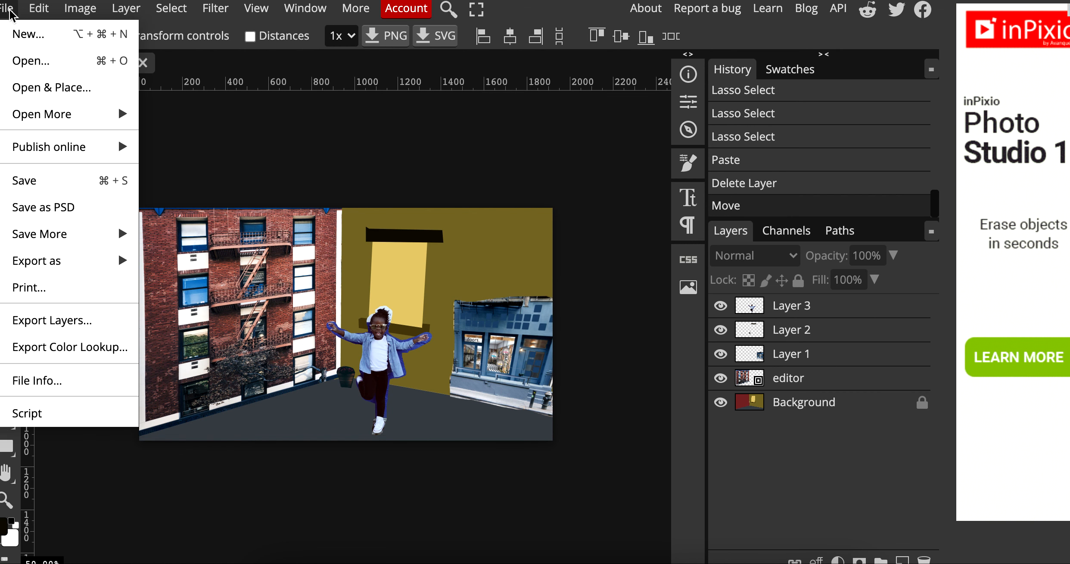